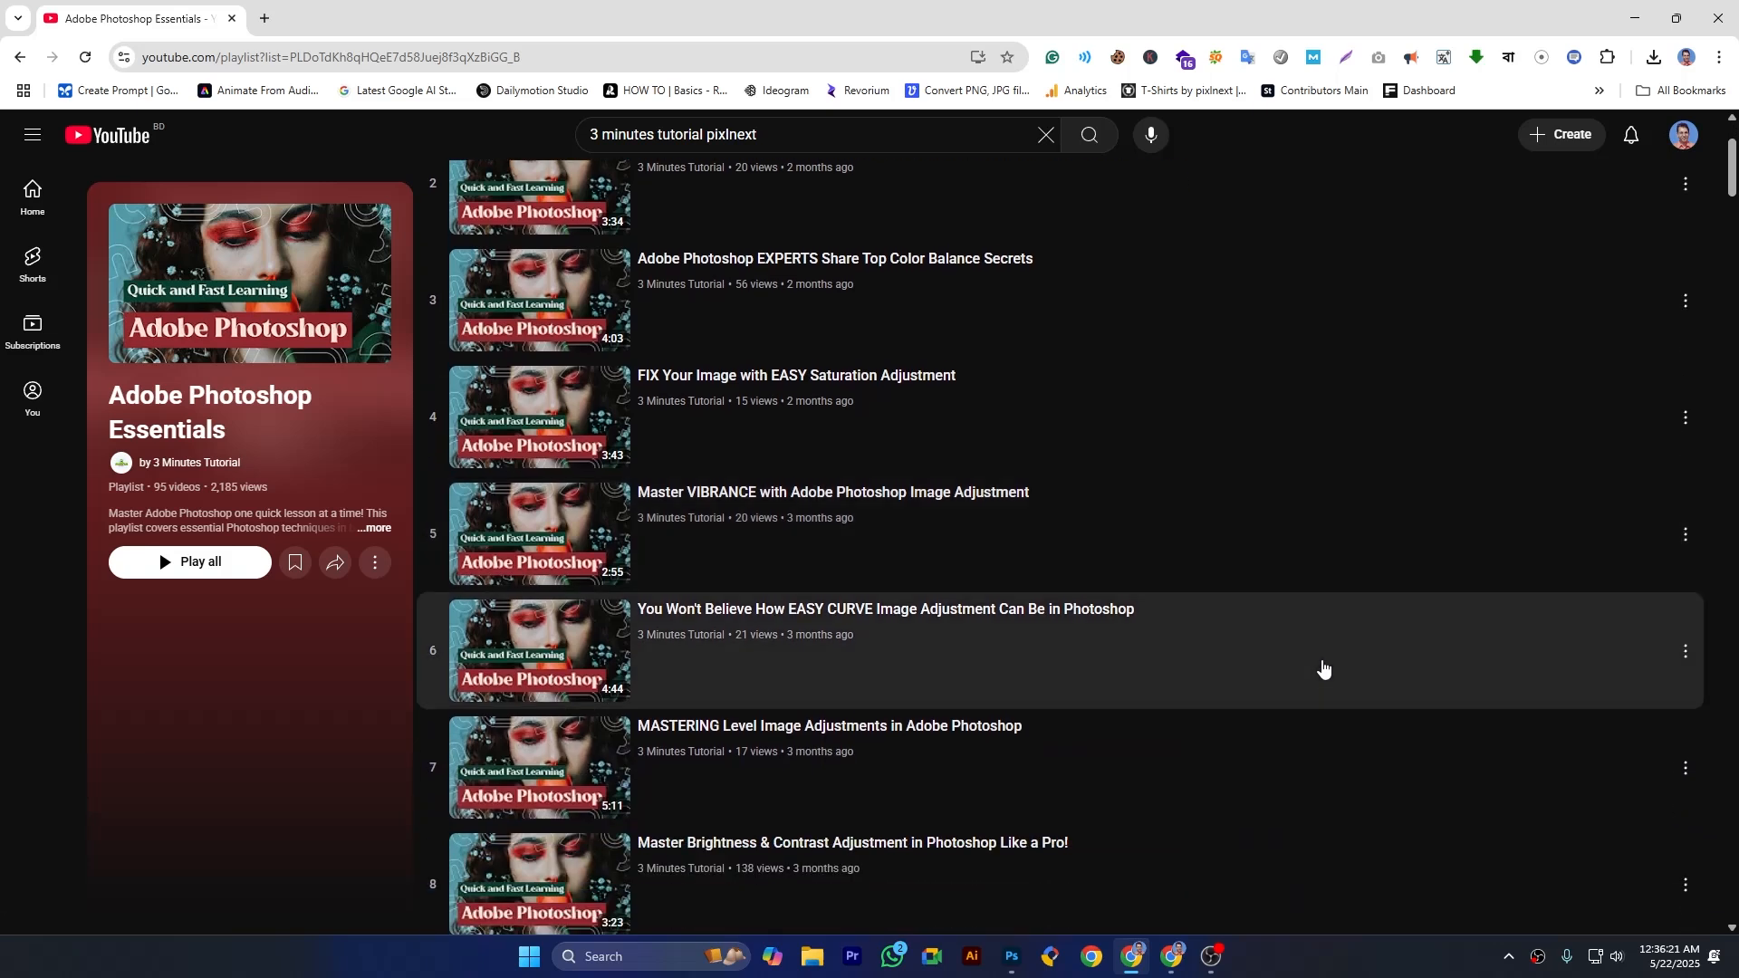
- Skim the Adobe Photoshop Essentials playlist and switch to Photoshop with the bird photo
scroll(1322, 669, "down", 6)
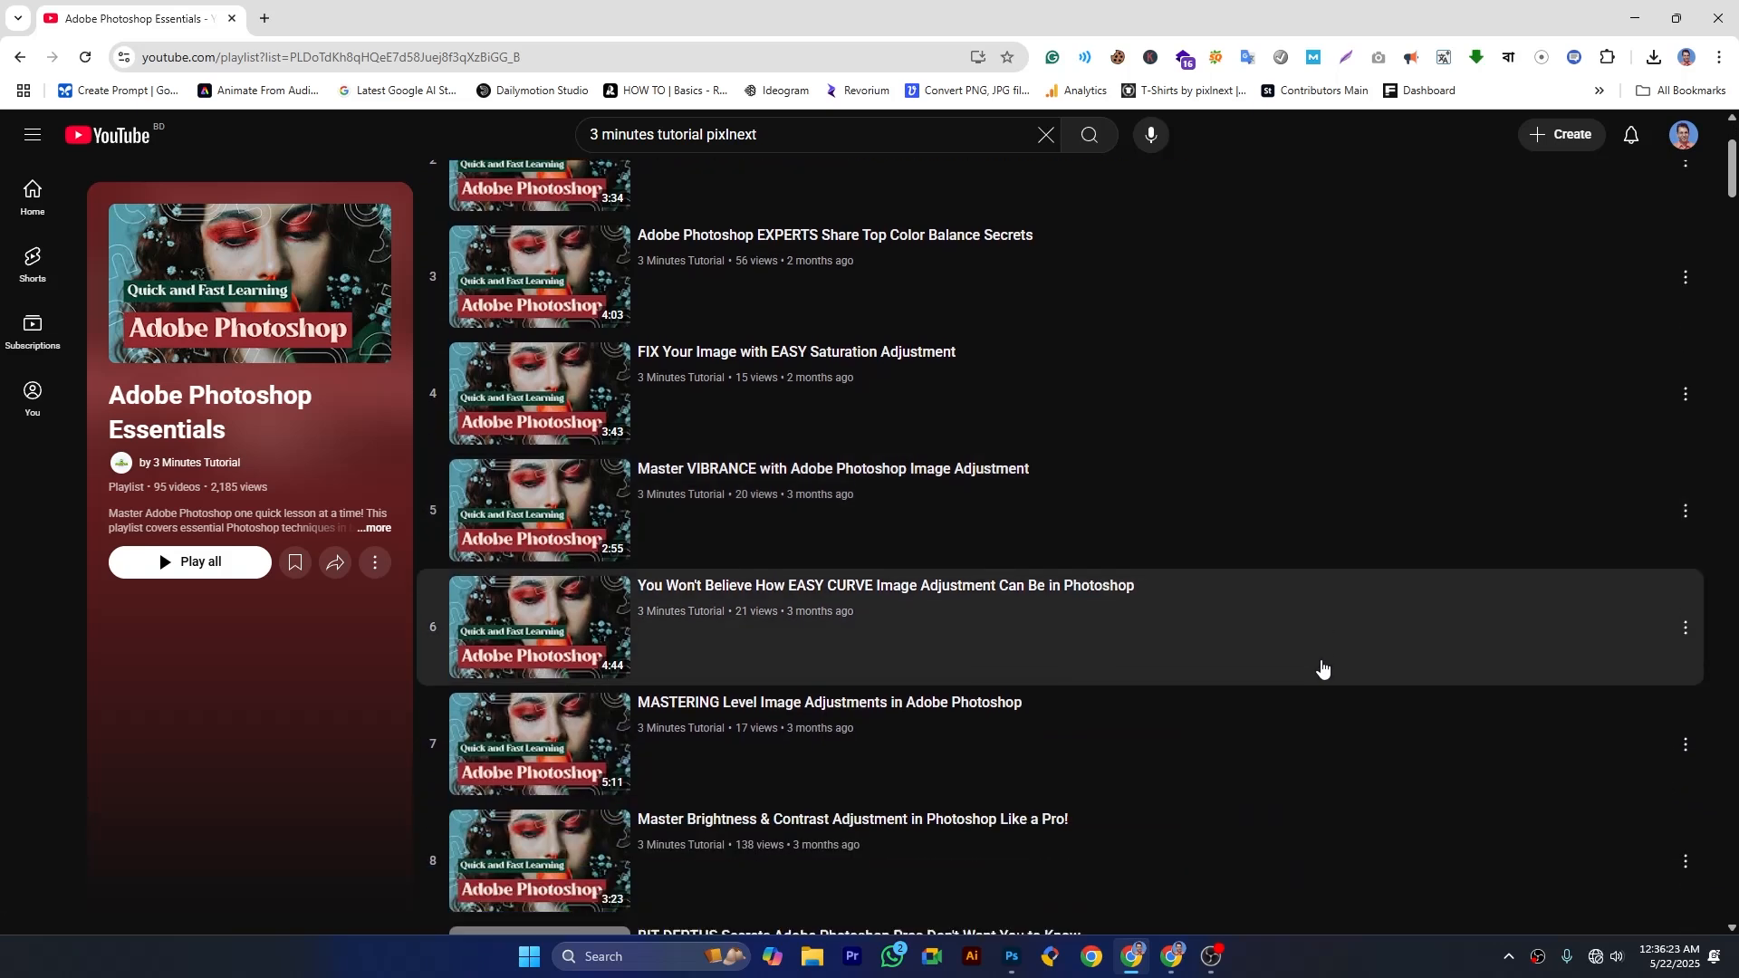
scroll(1320, 665, "down", 9)
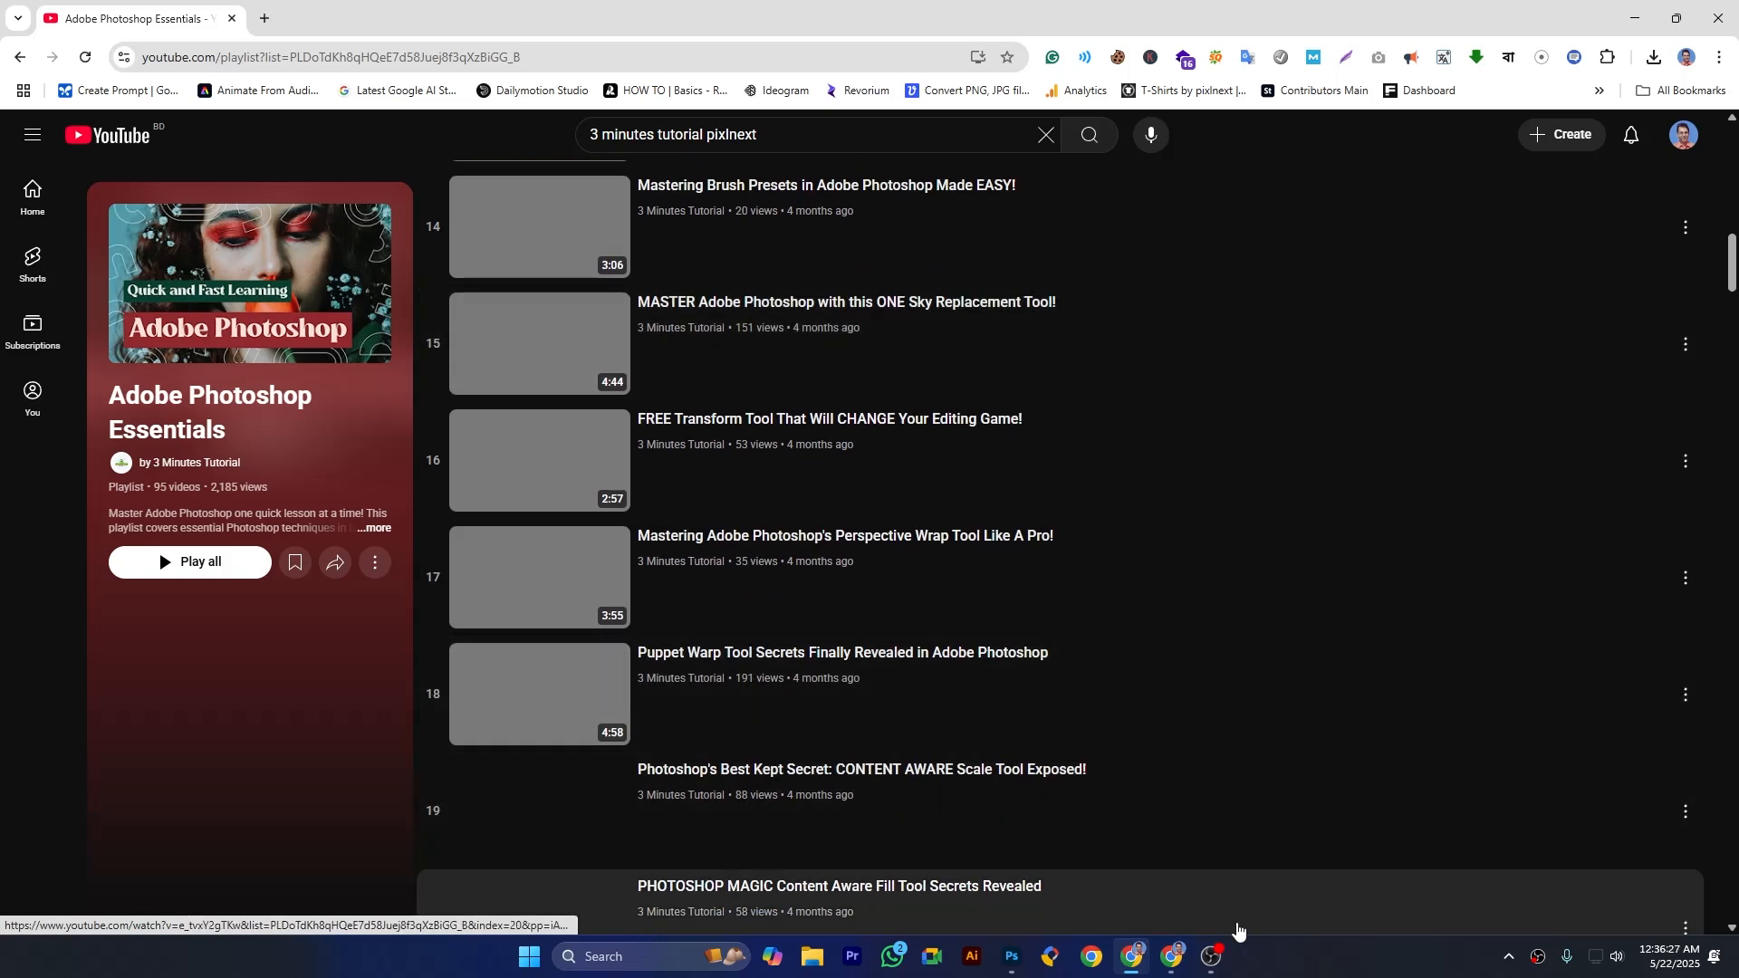
left_click(1013, 962)
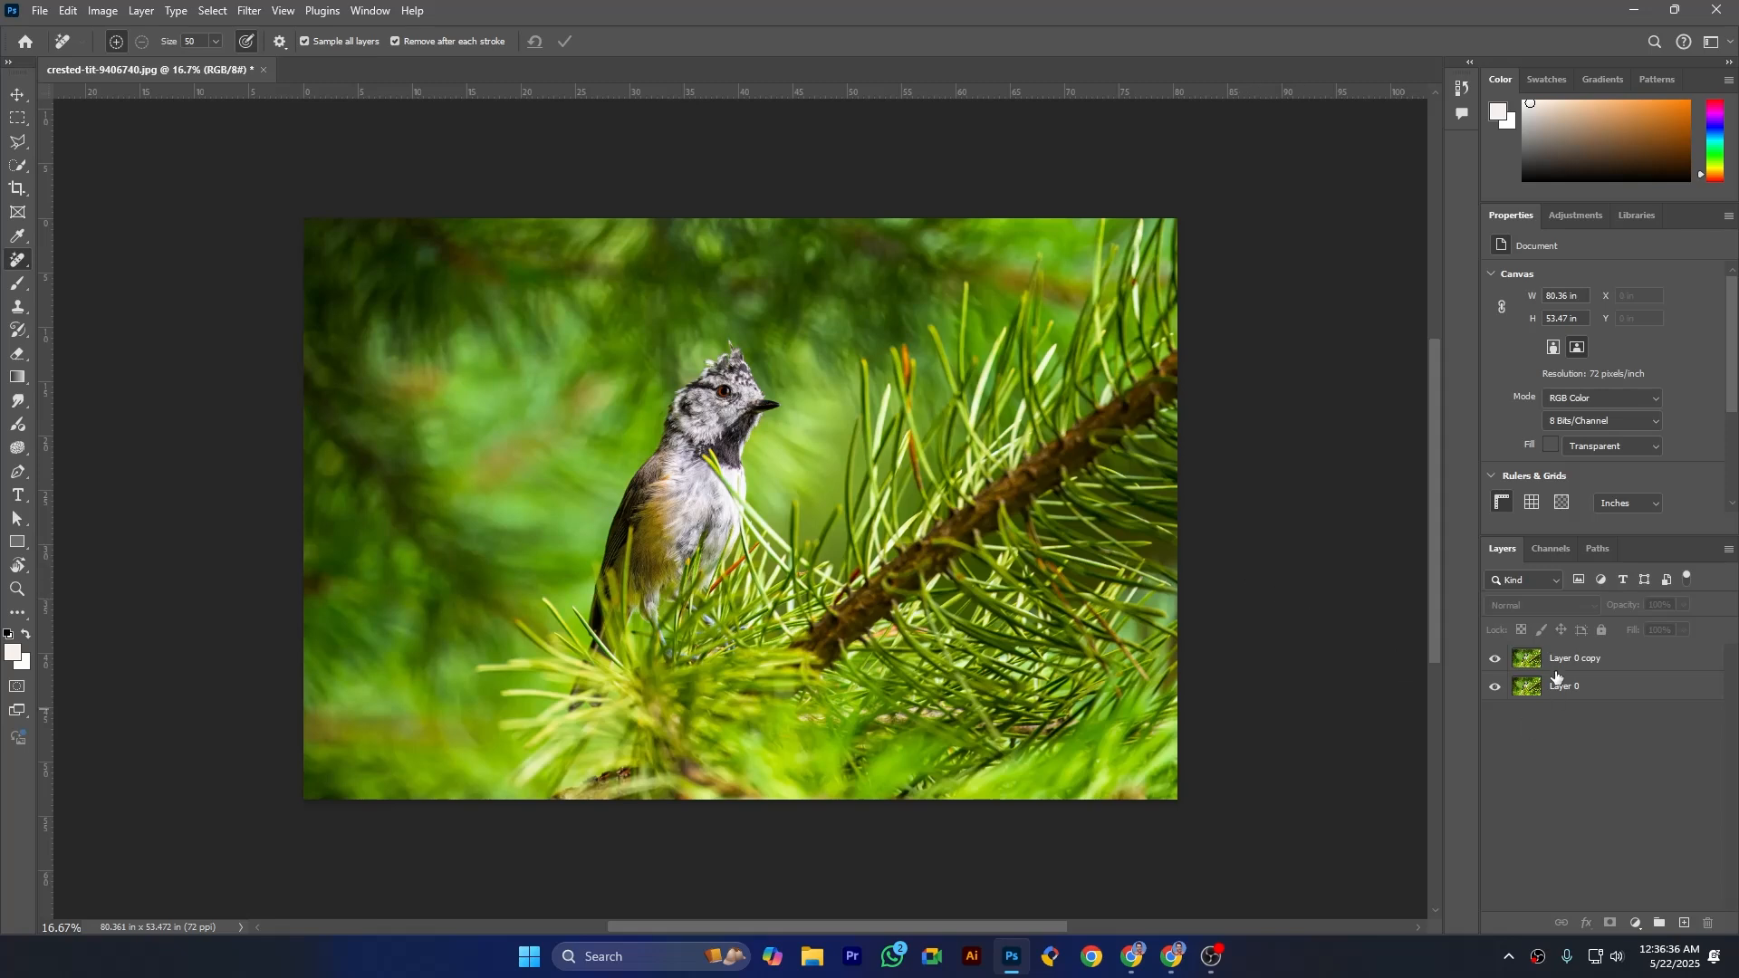
- Select the Layer 0 copy layer and open the Channel Mixer adjustment on it
left_click(1599, 668)
left_click(1603, 694)
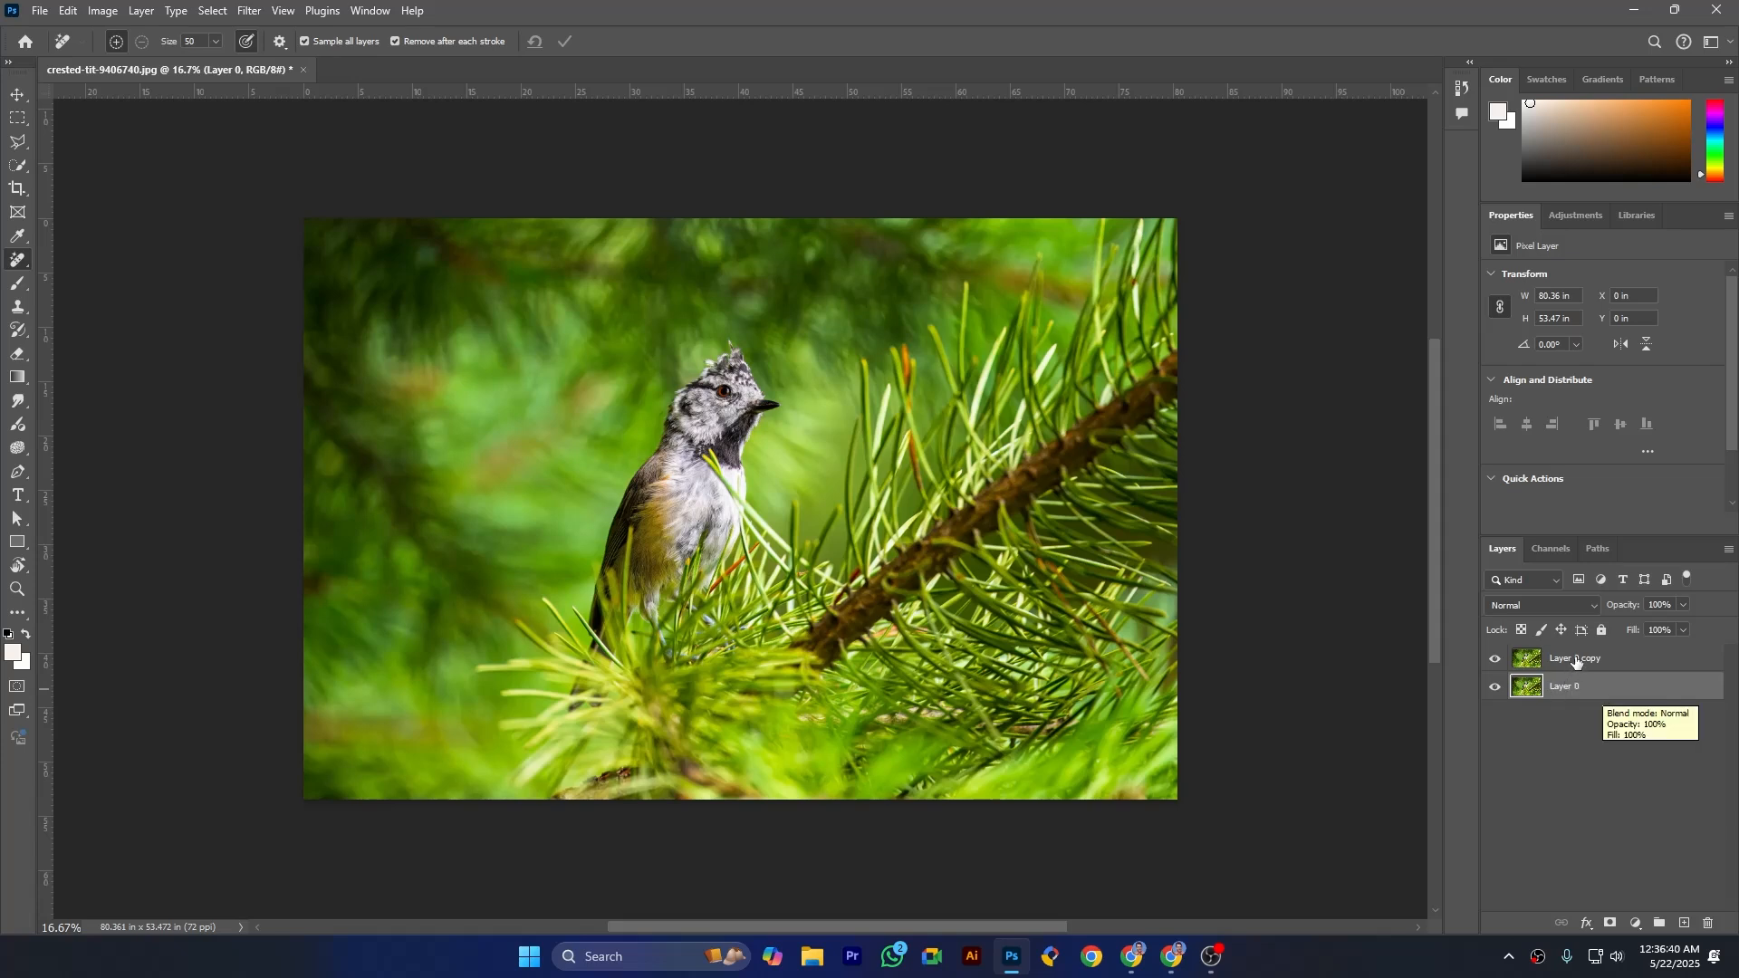
left_click(1580, 661)
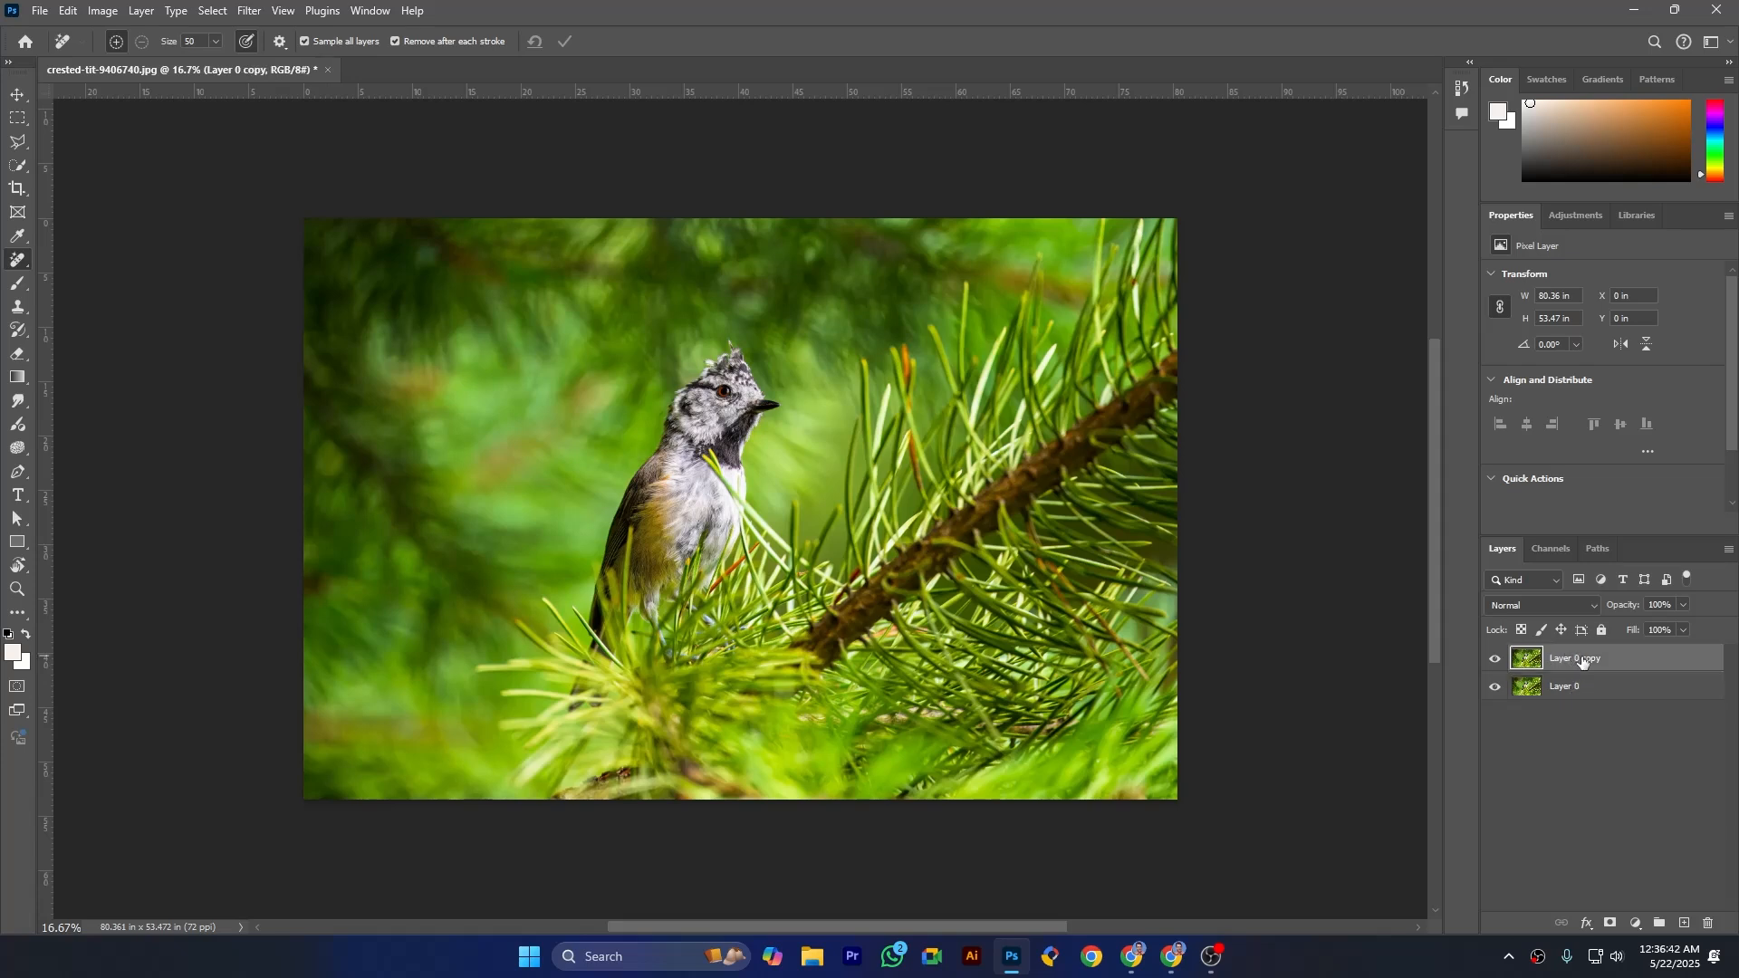
left_click(99, 11)
mouse_move(117, 62)
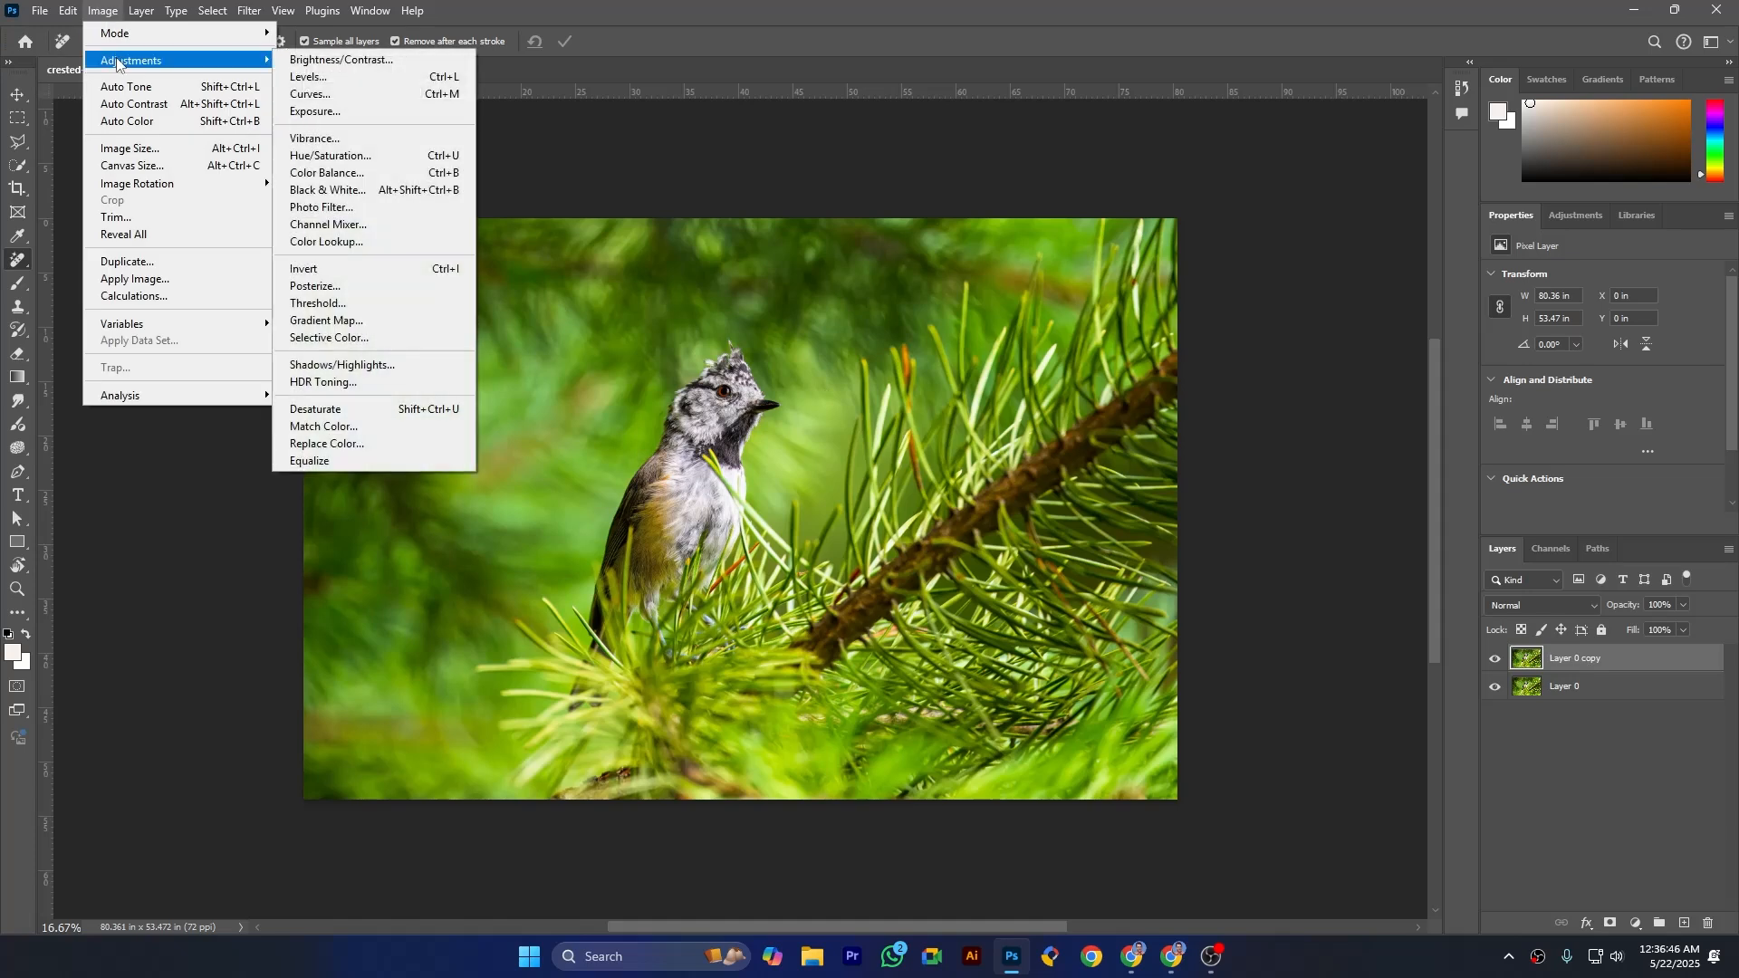
left_click(337, 225)
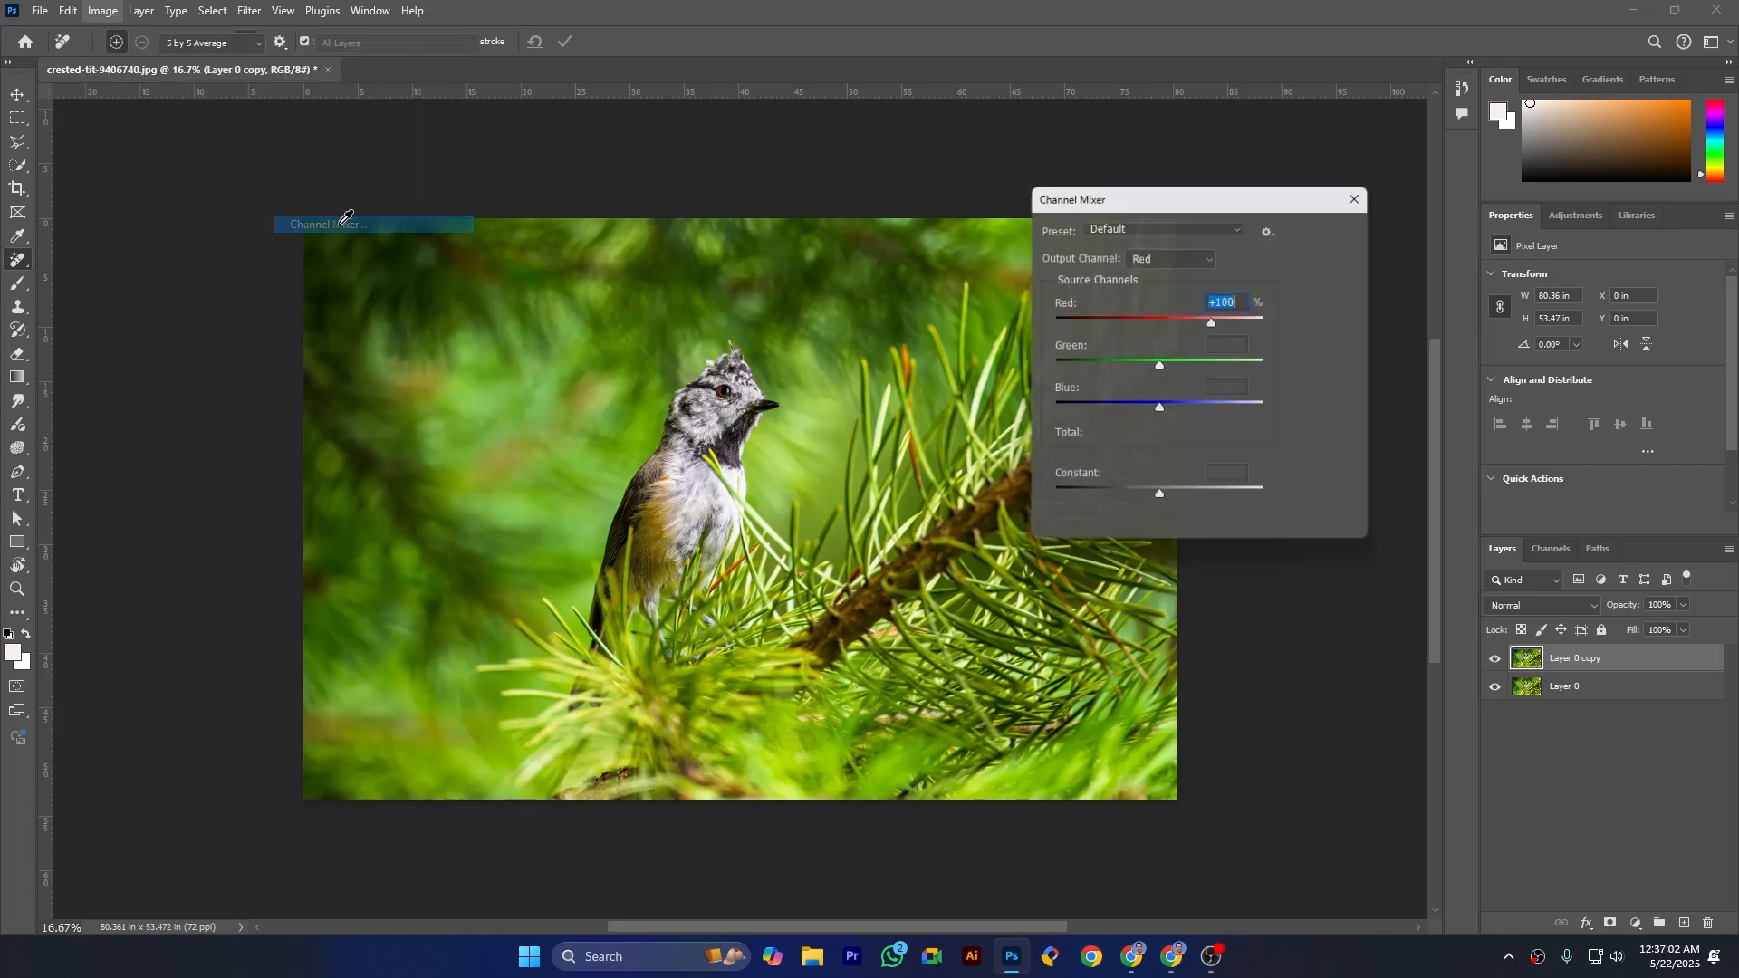
left_click_drag(1278, 201, 1313, 170)
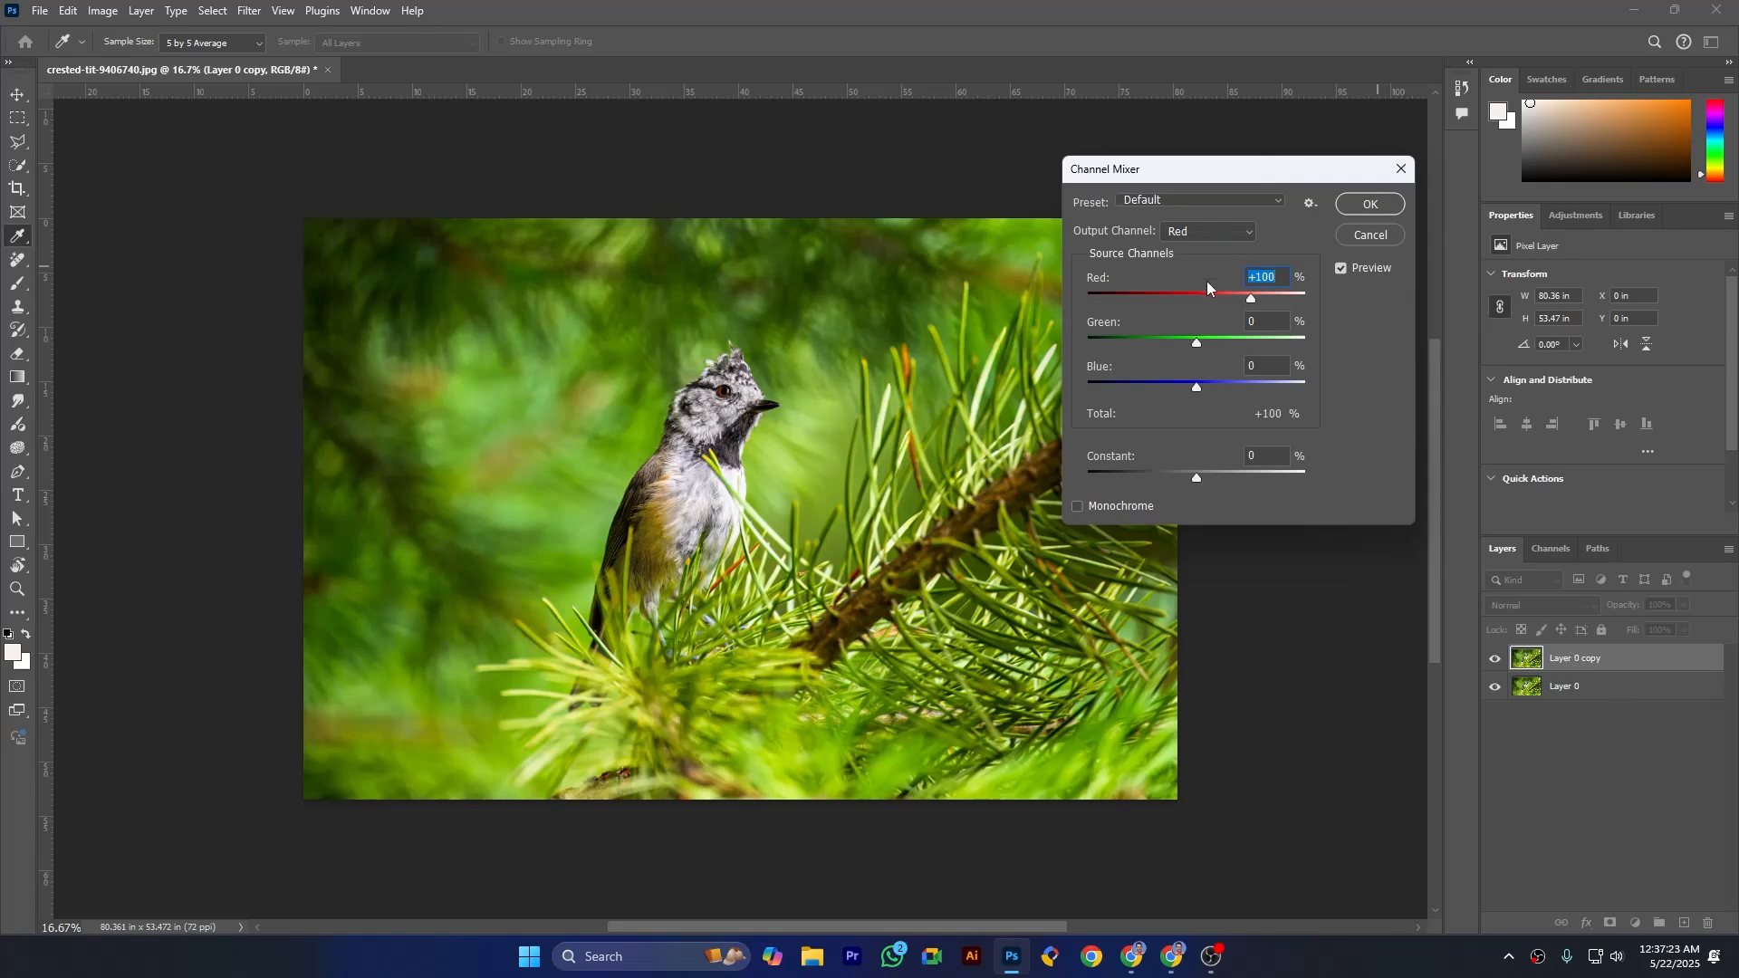
- Review the Channel Mixer's presets and output channels, keep the Default preset with Red output, and accept the dialog
left_click(1182, 196)
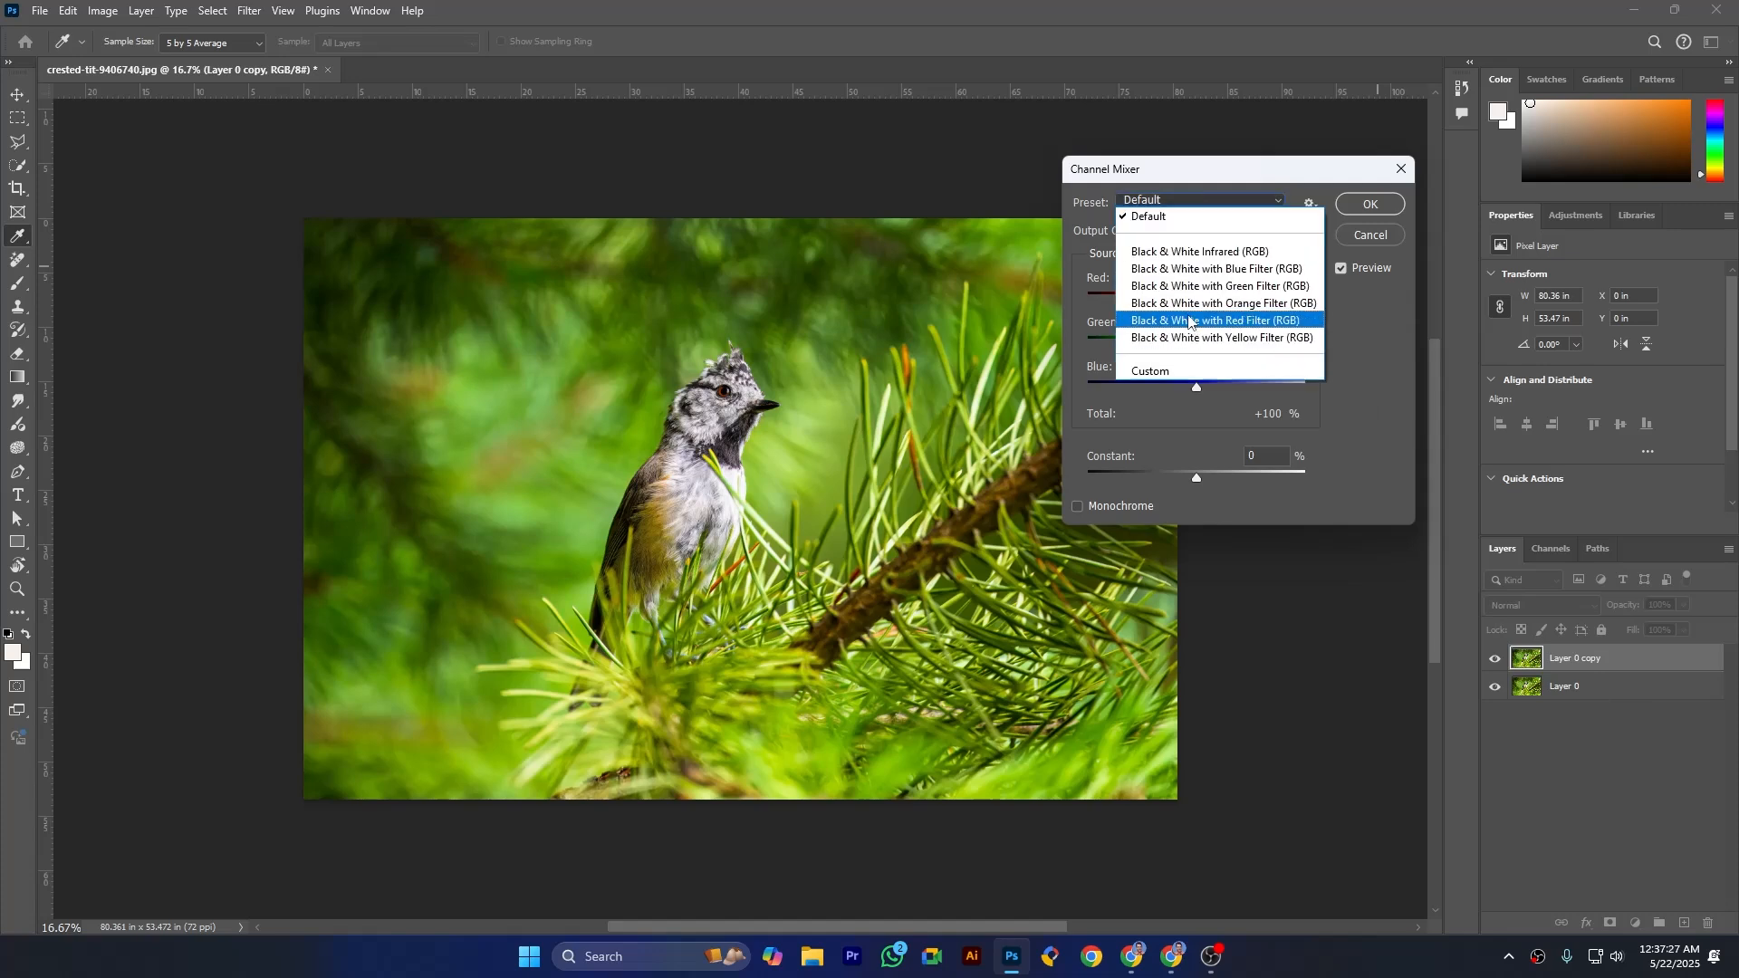
left_click(1184, 201)
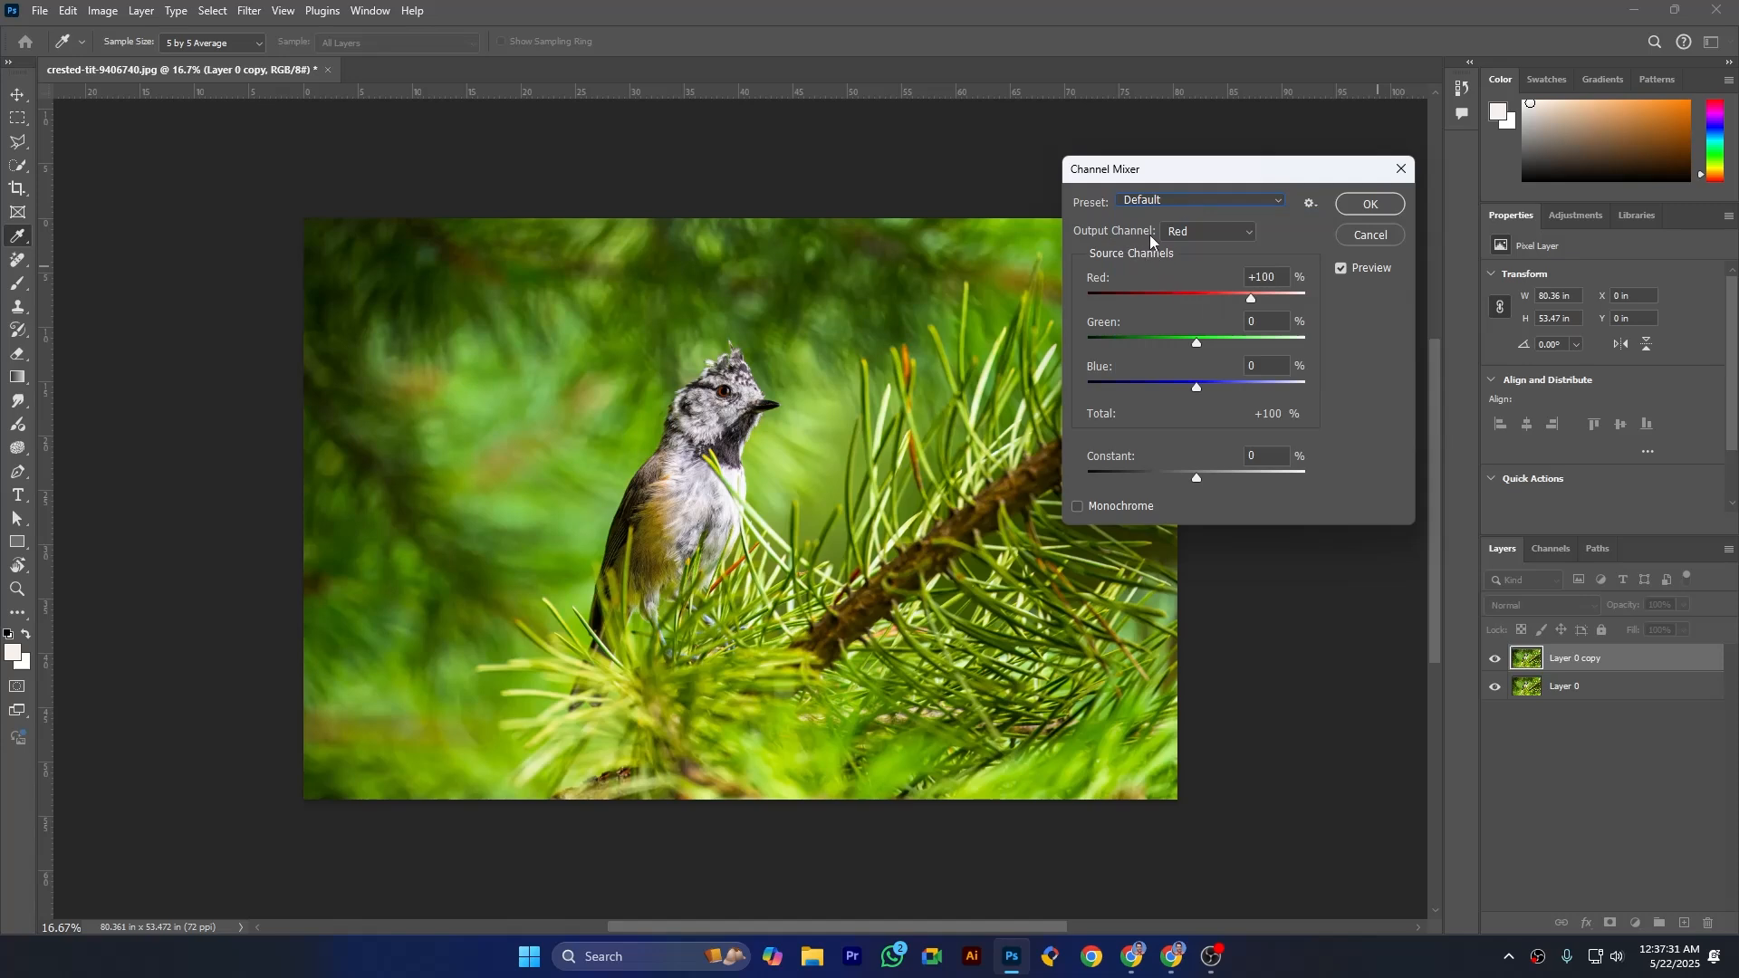
left_click(1208, 237)
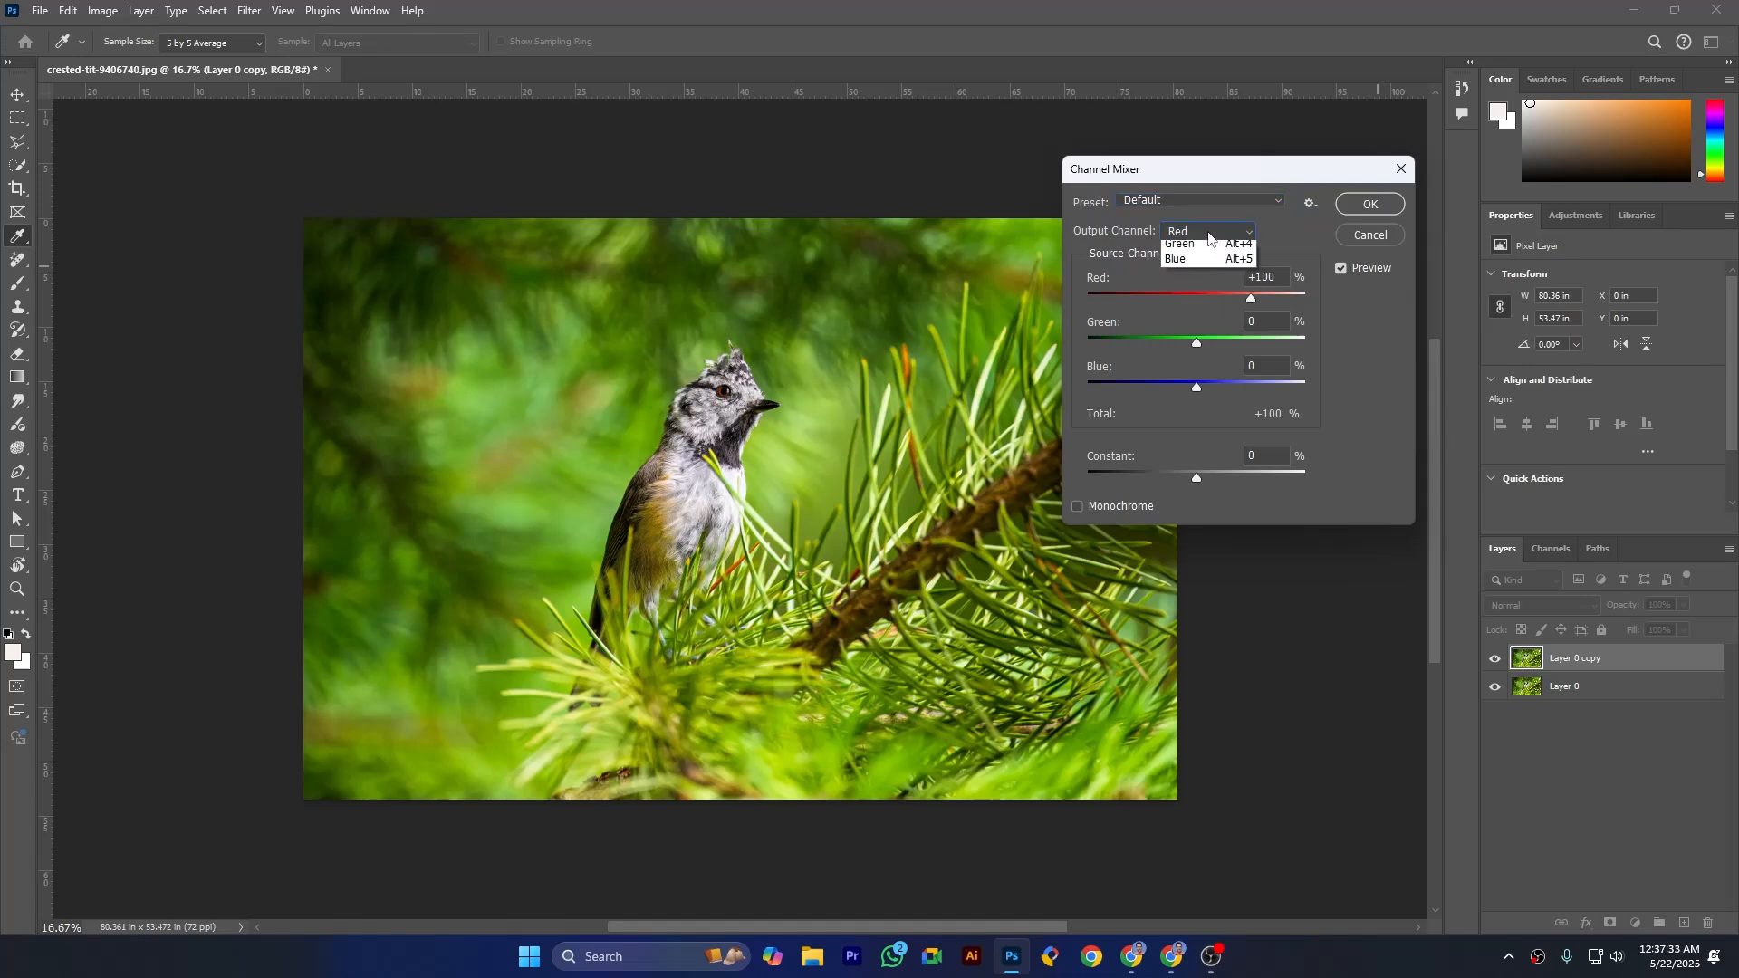
left_click(1203, 260)
left_click(1200, 237)
left_click(1198, 281)
left_click(1198, 237)
left_click(1193, 243)
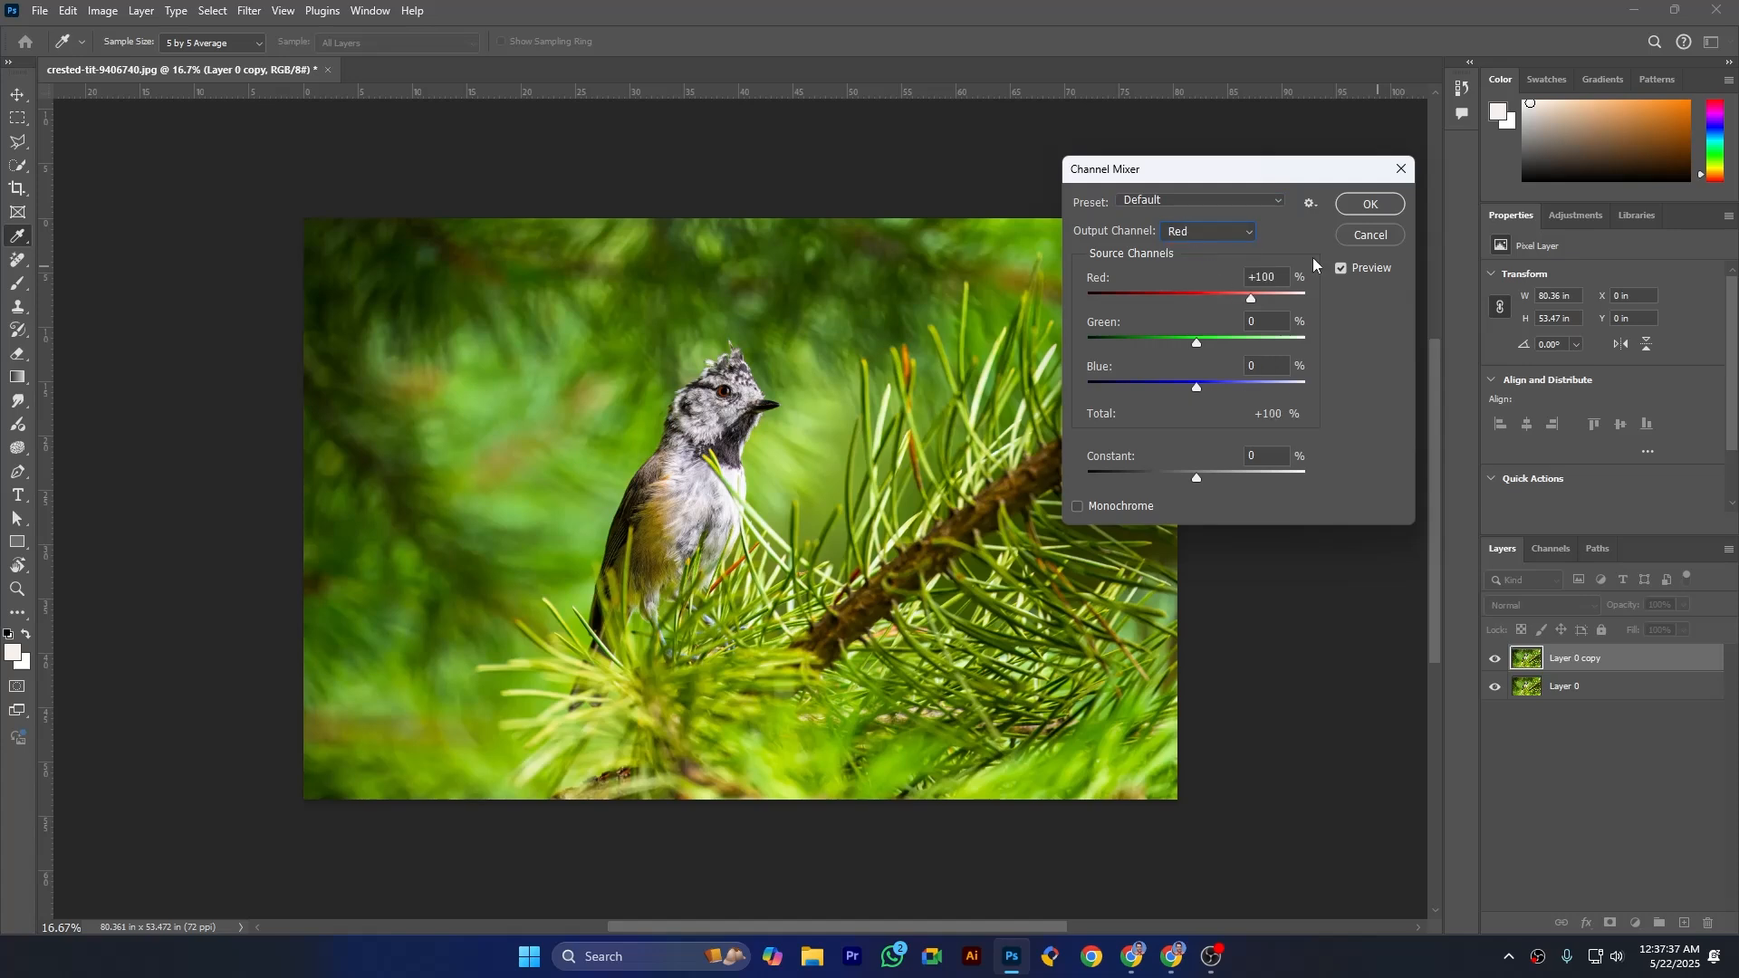
left_click(1358, 207)
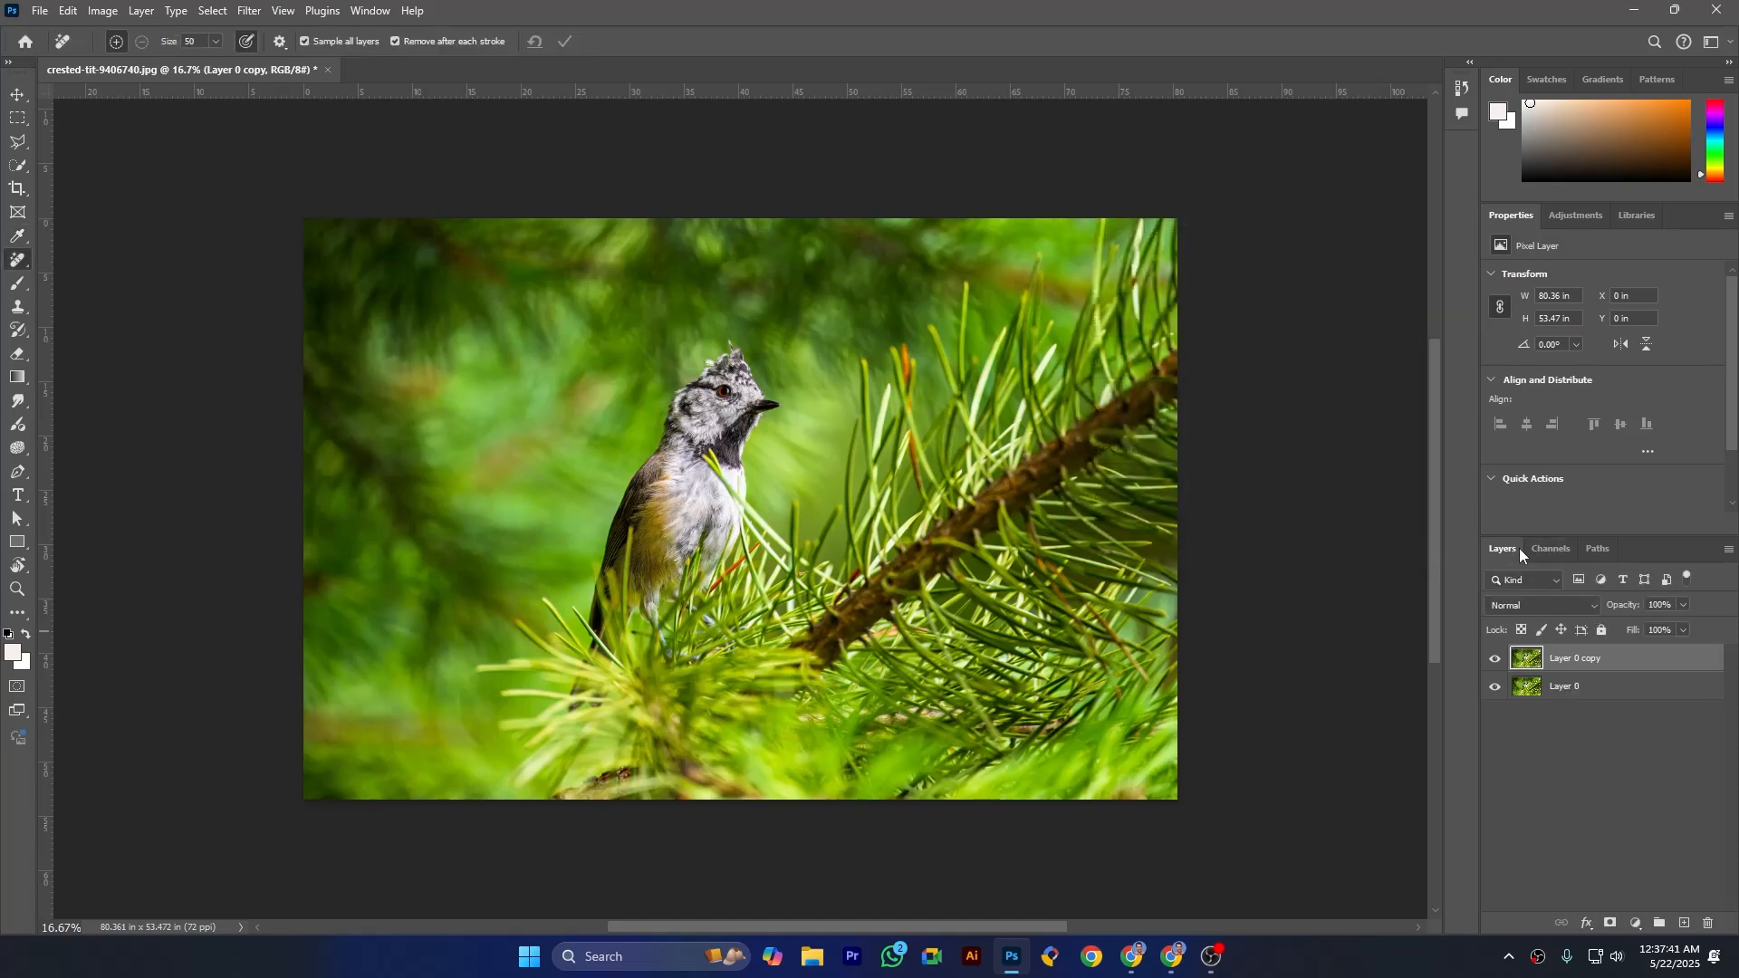
- Examine the image's Red, Green and Blue channels by toggling their visibility, restore the RGB composite and return to the layers
left_click(1543, 550)
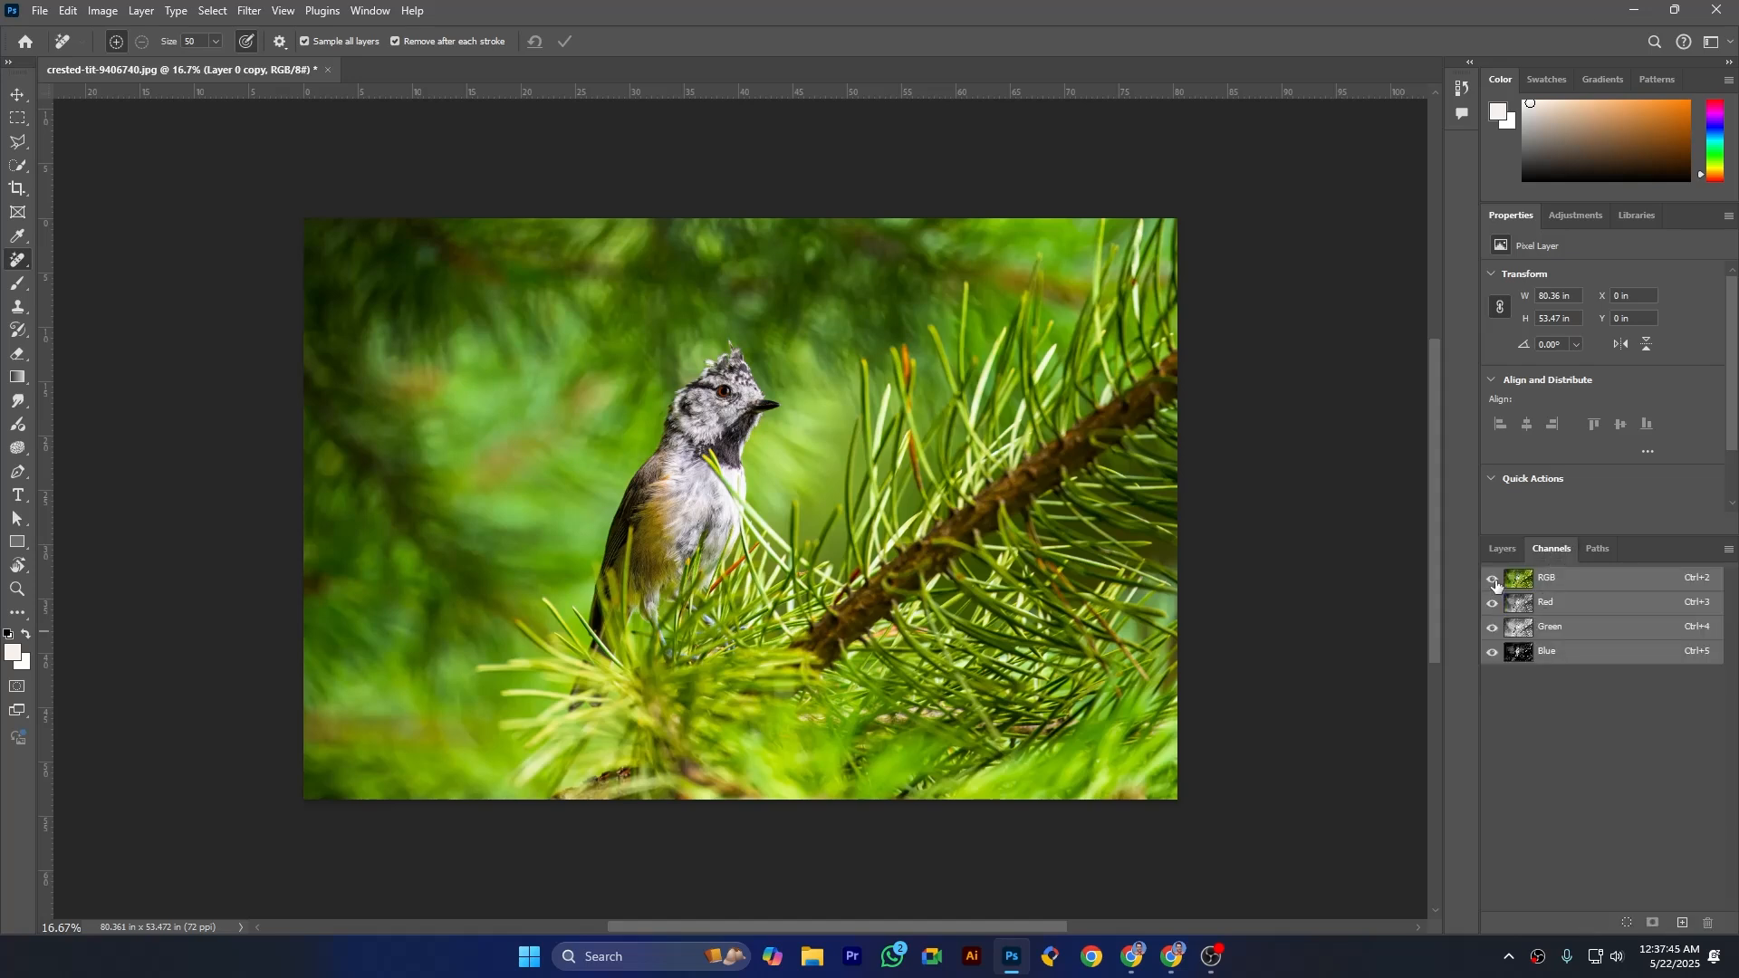
left_click(1491, 651)
left_click(1492, 607)
left_click(1491, 602)
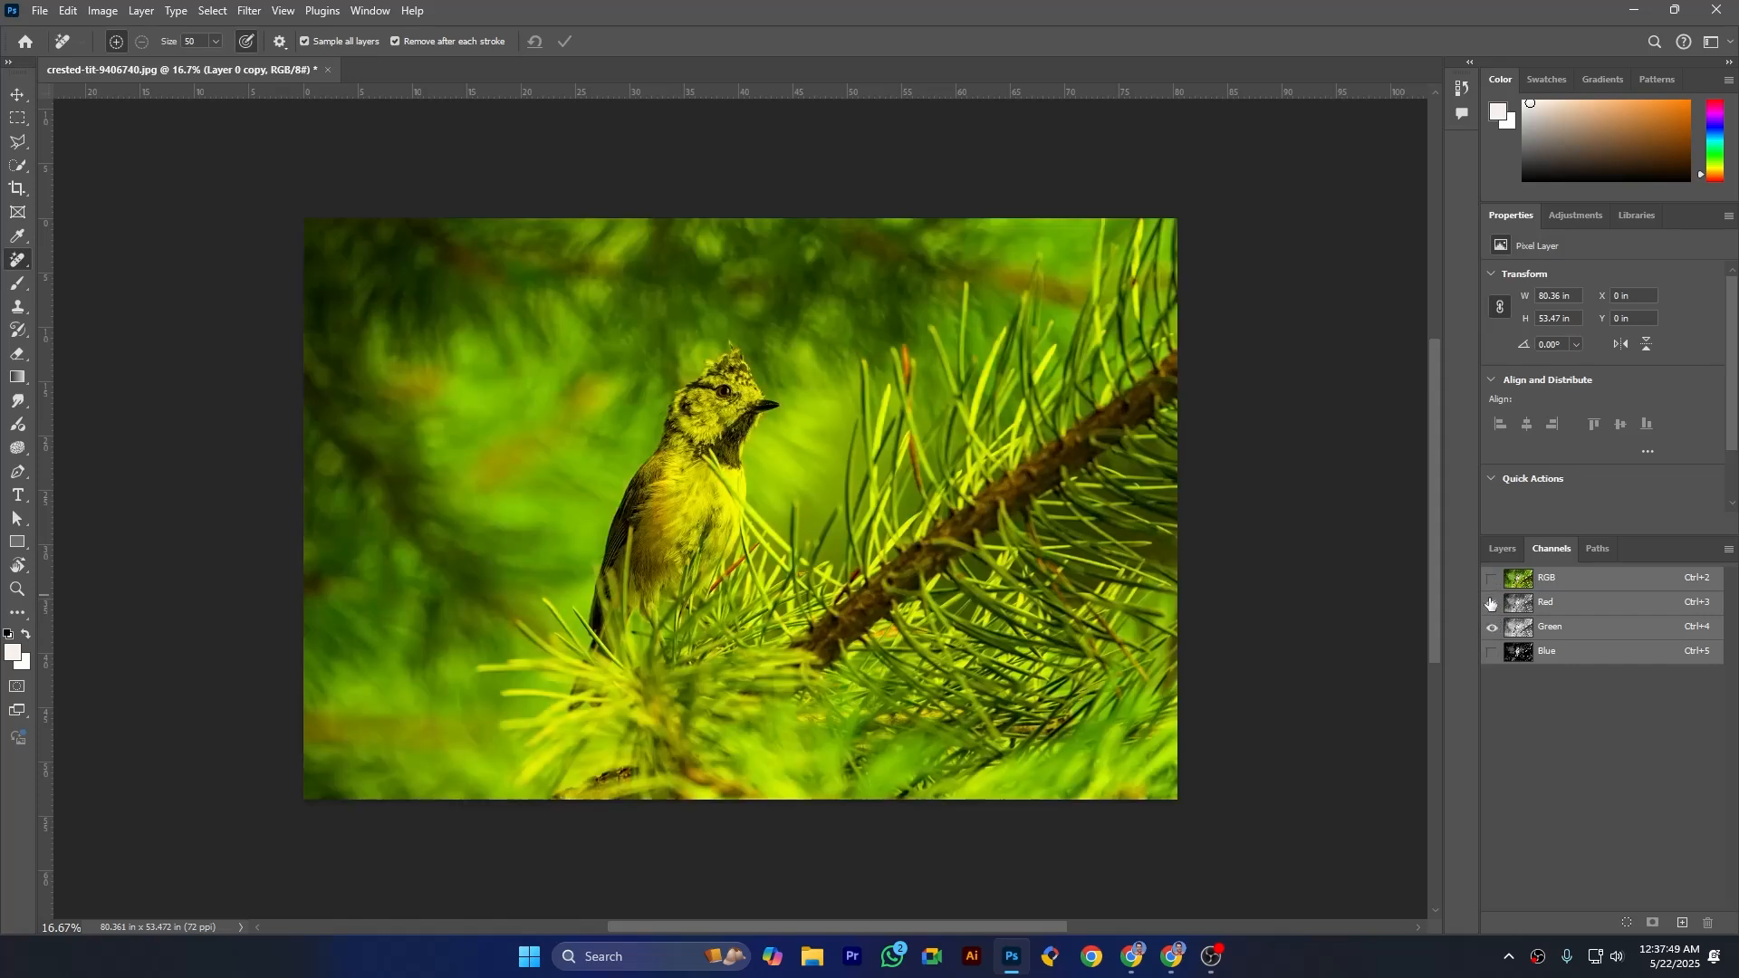
left_click(1493, 626)
left_click(1491, 627)
left_click(1492, 603)
left_click(1491, 651)
left_click(1492, 627)
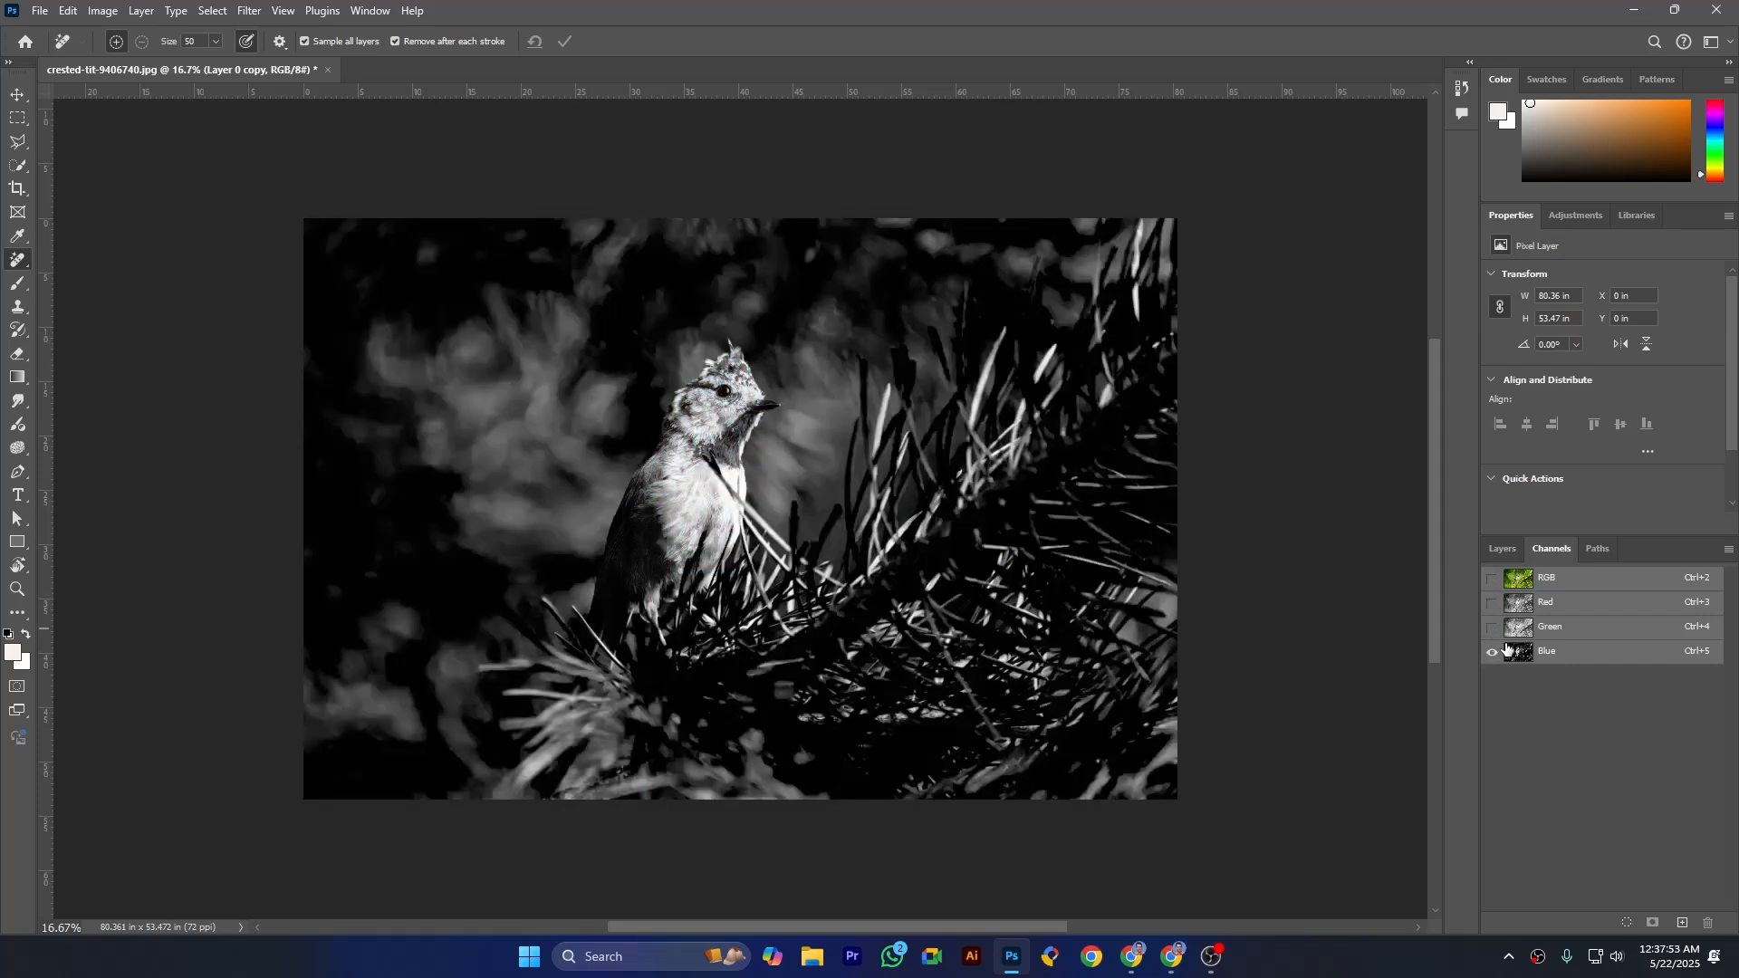
left_click(1492, 578)
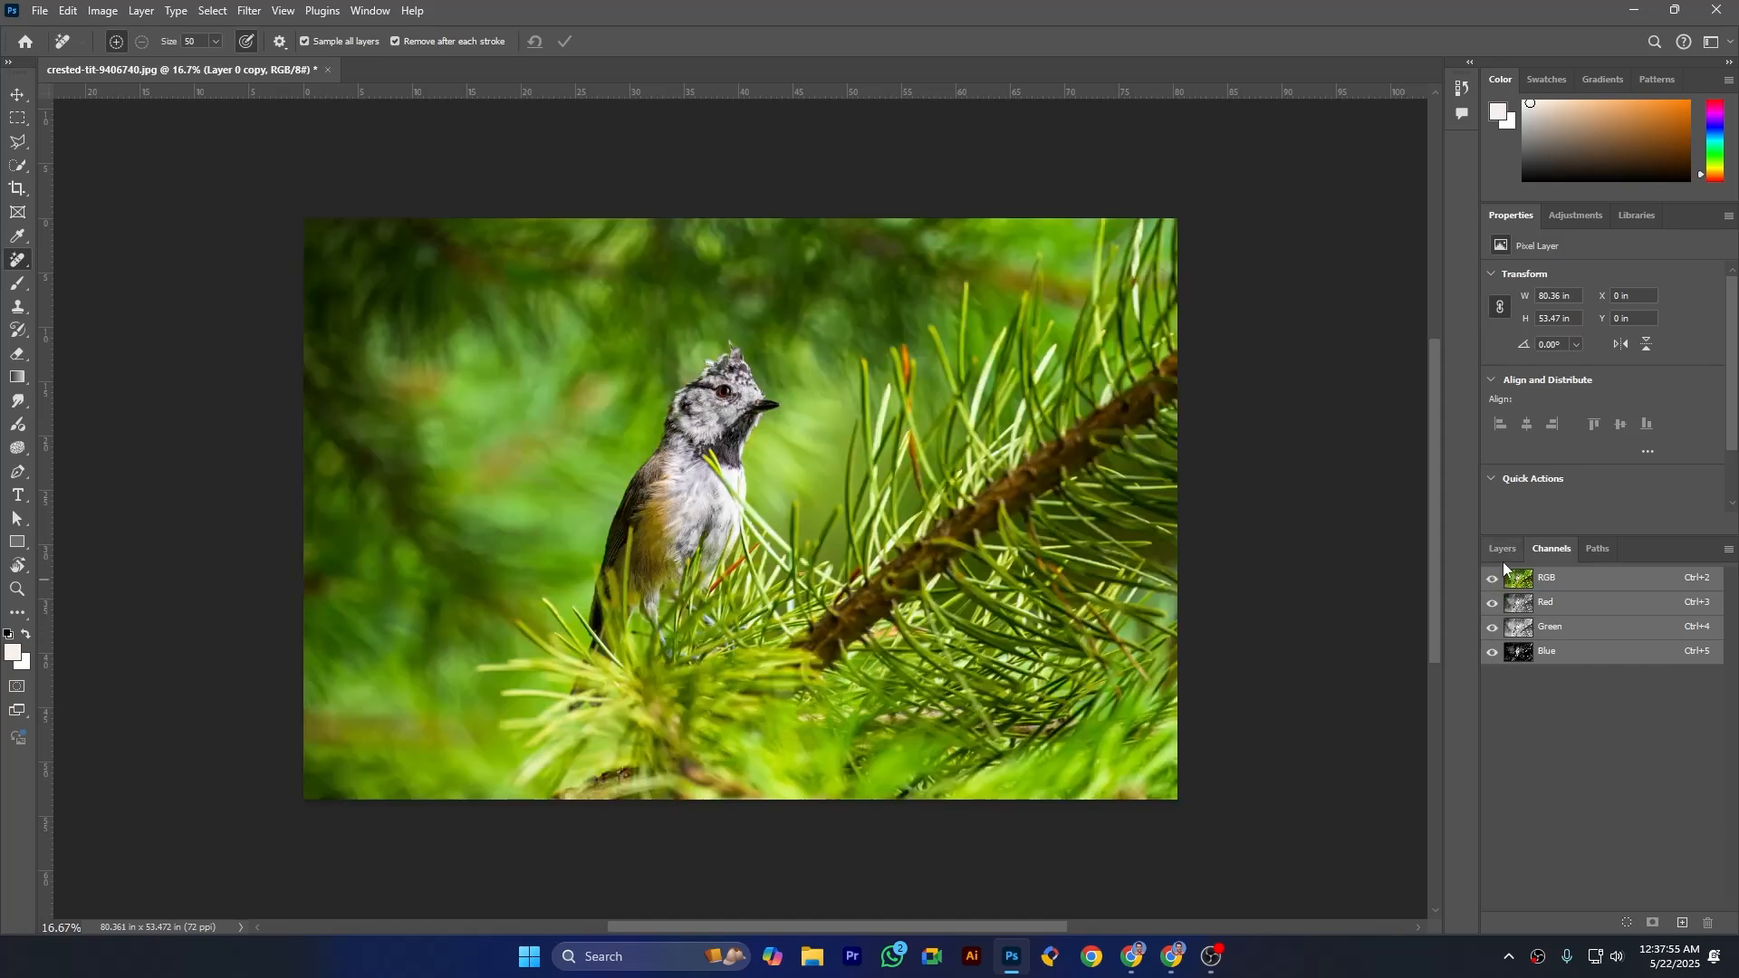
left_click(1502, 549)
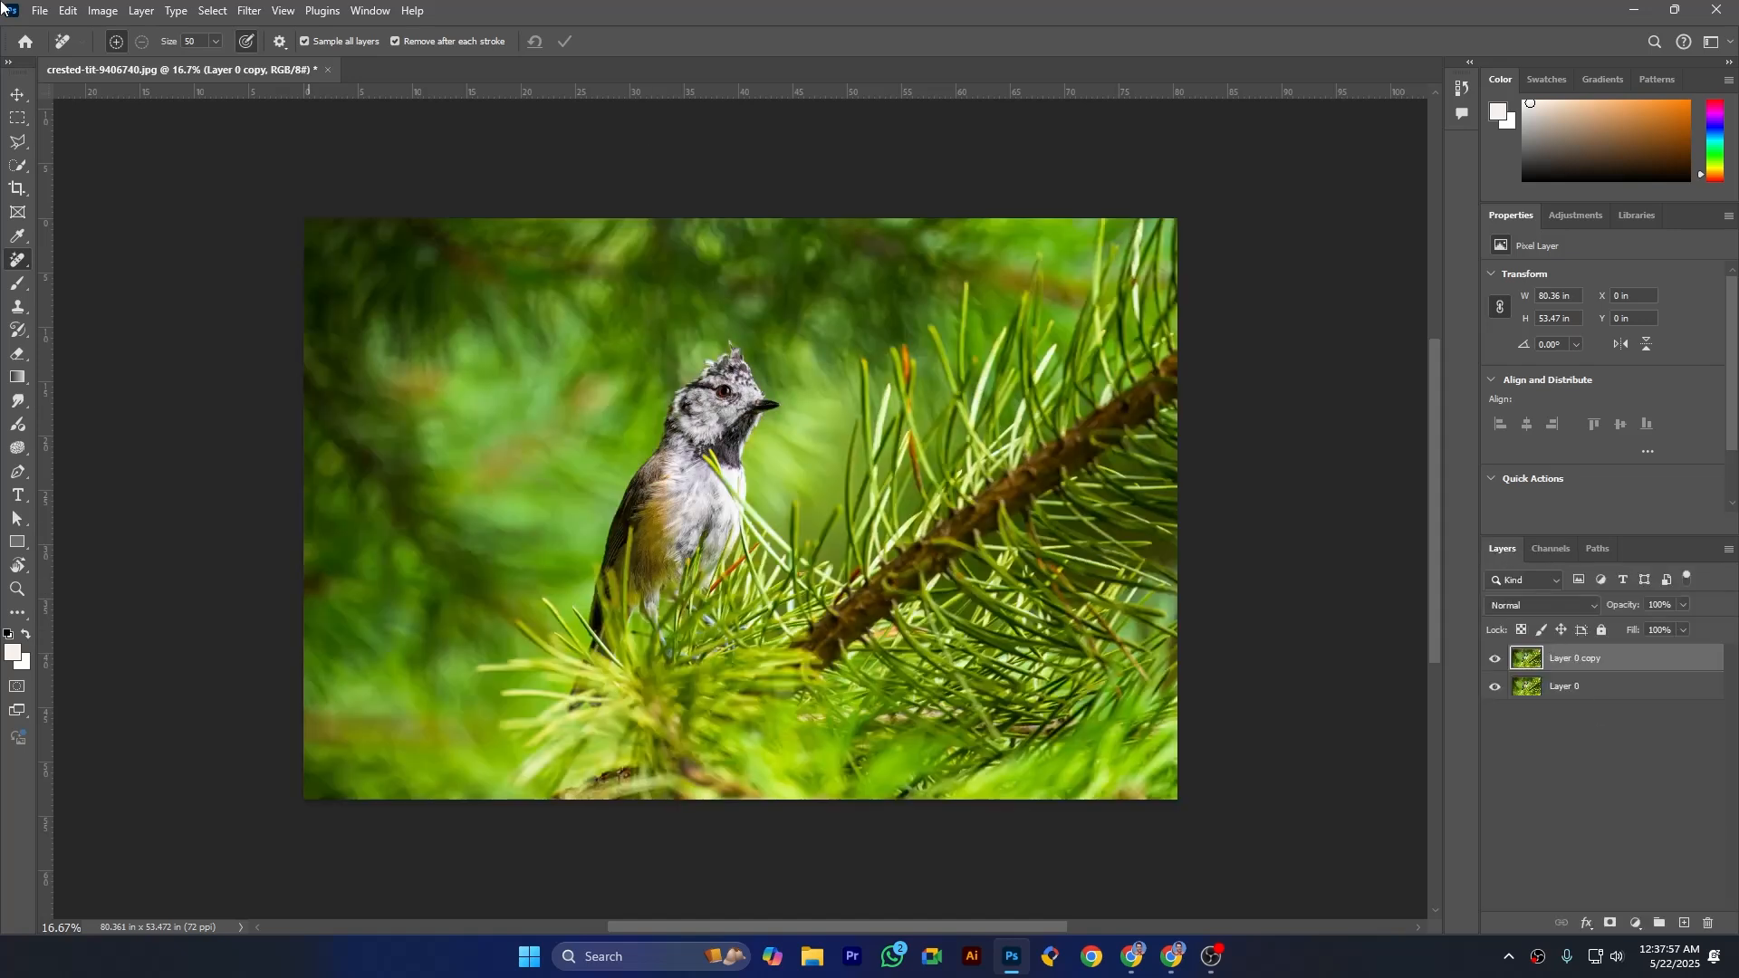
- Open the Channel Mixer for Layer 0 copy and move its dialog away from the bird
left_click(102, 11)
mouse_move(125, 60)
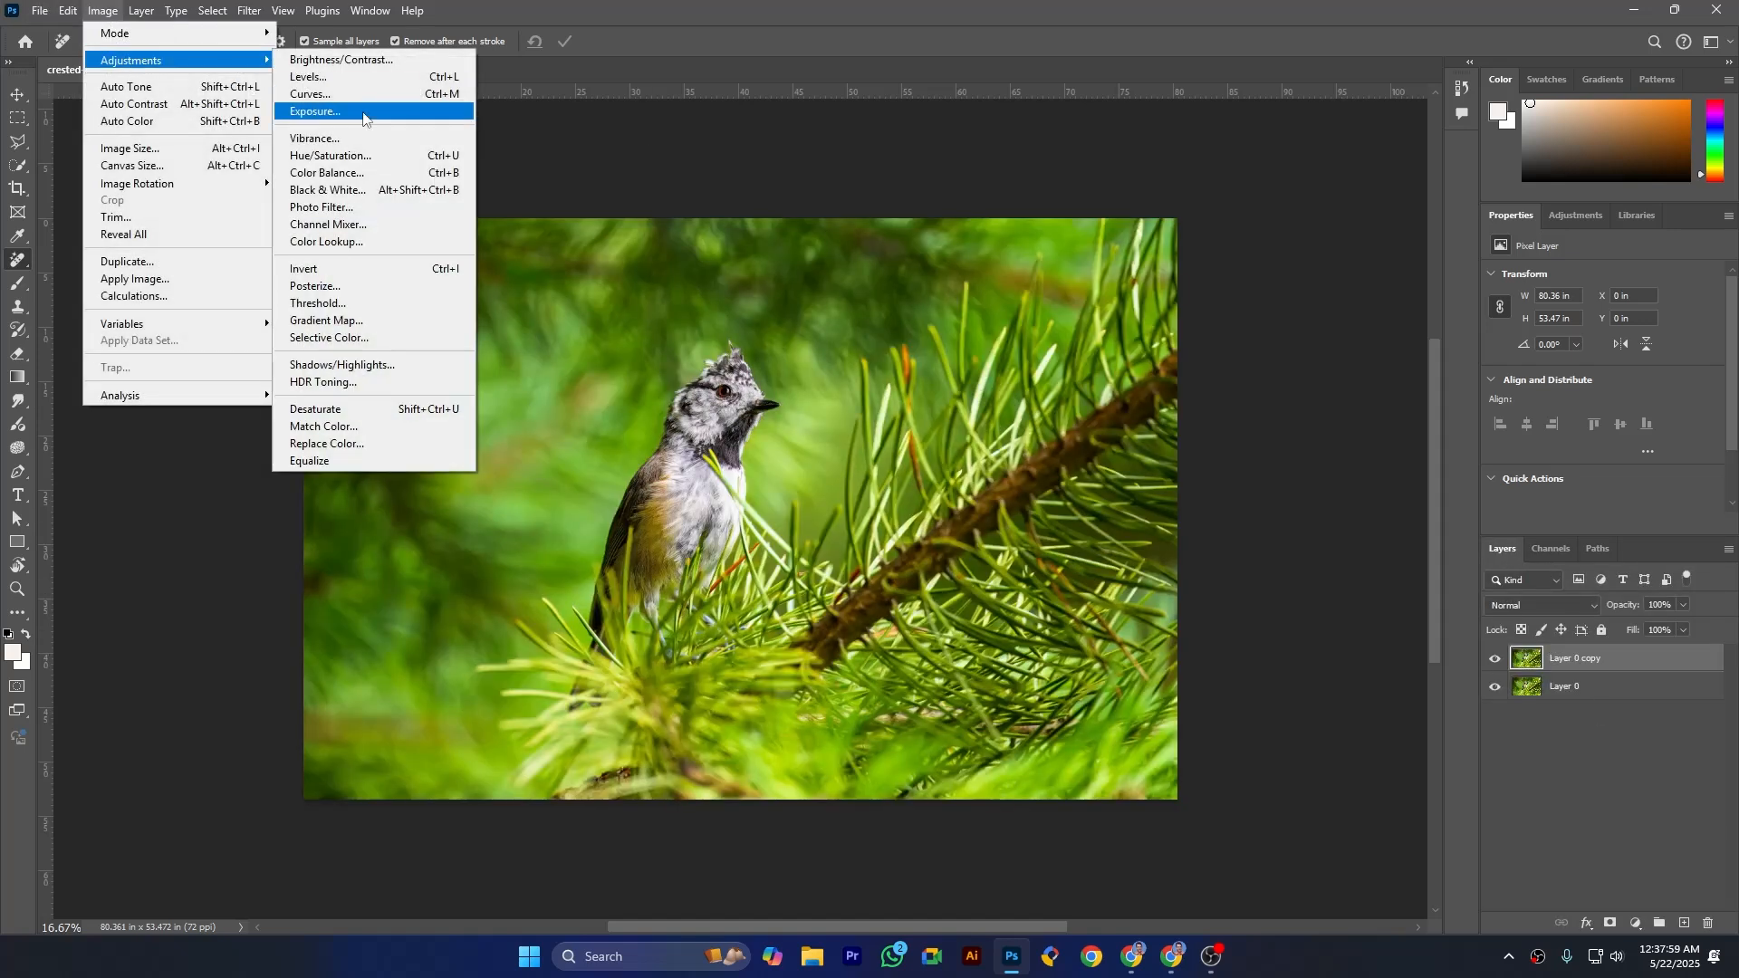
left_click(328, 223)
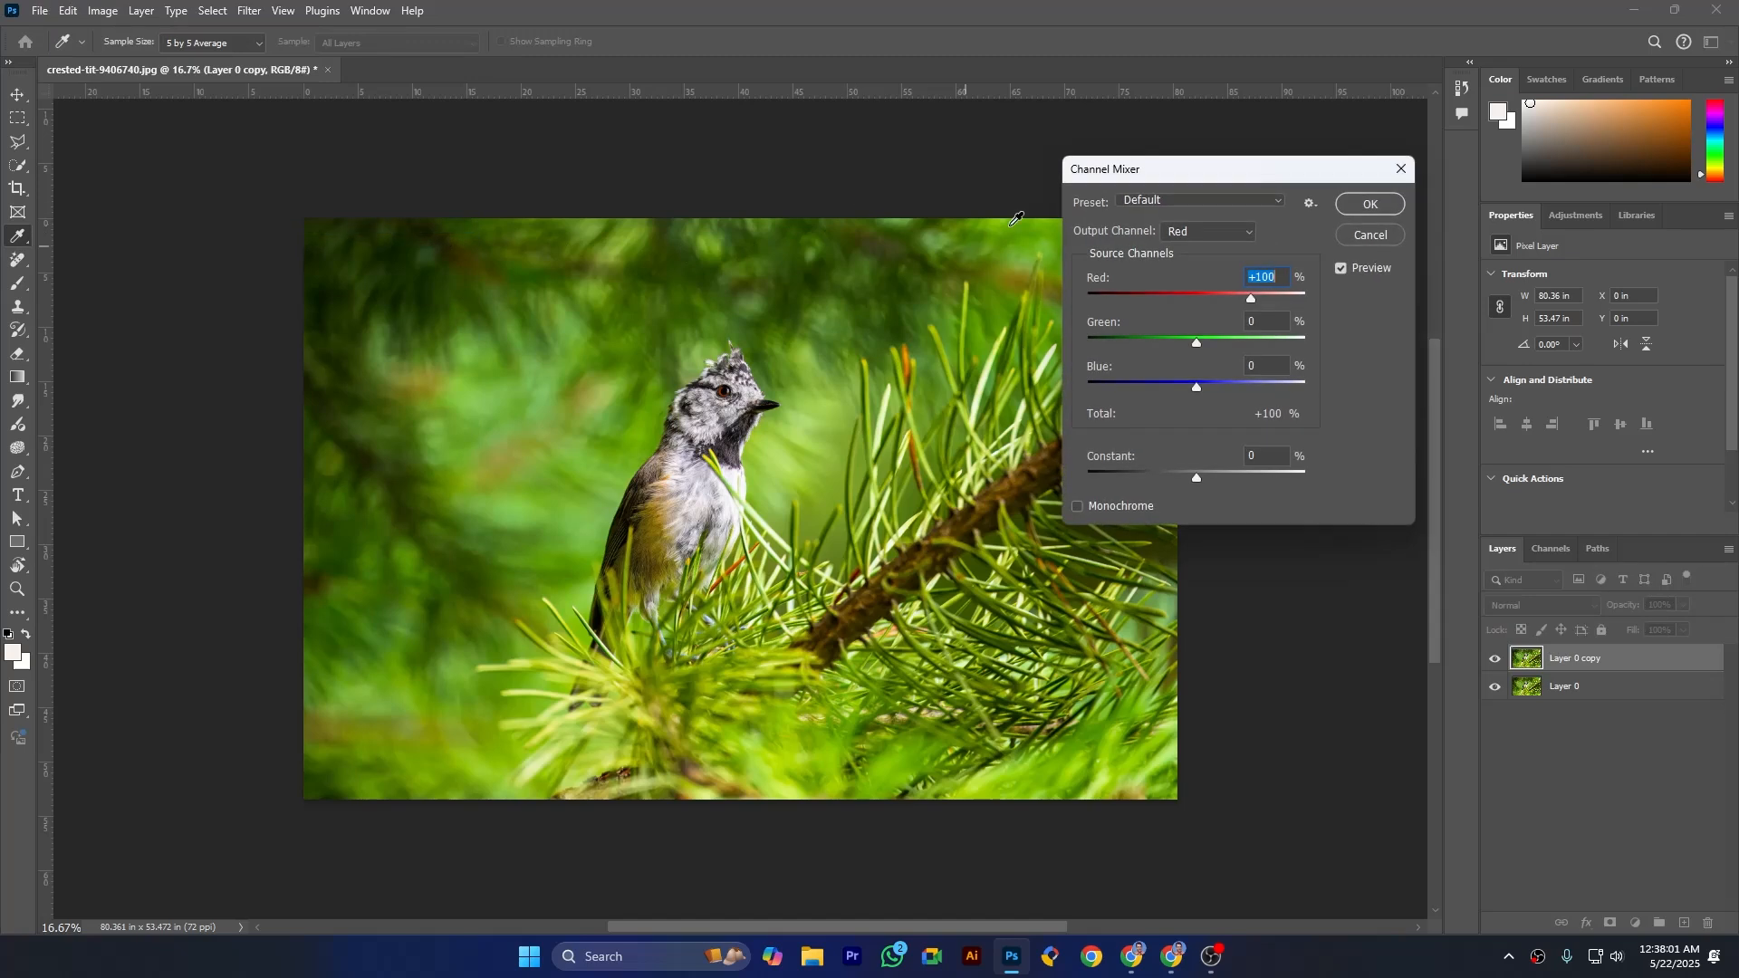
left_click_drag(1149, 176, 1214, 173)
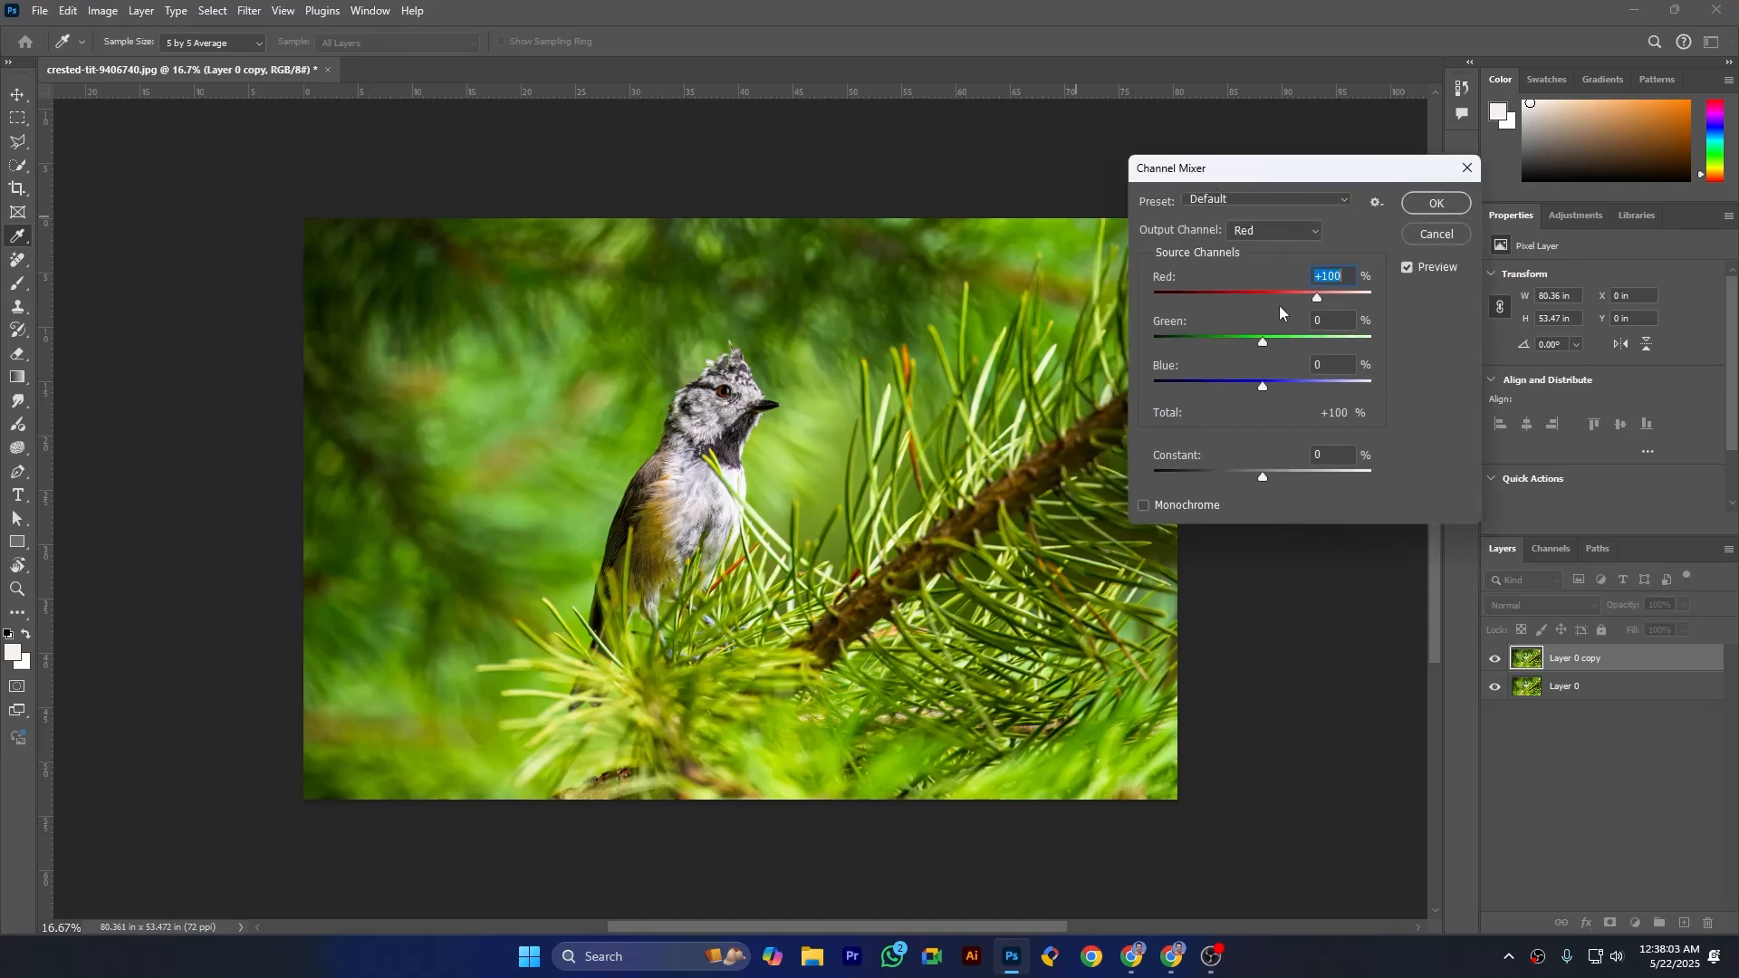
- Compare the Red, Green and Blue output channels in the Channel Mixer and choose Green as the output channel
left_click(1264, 237)
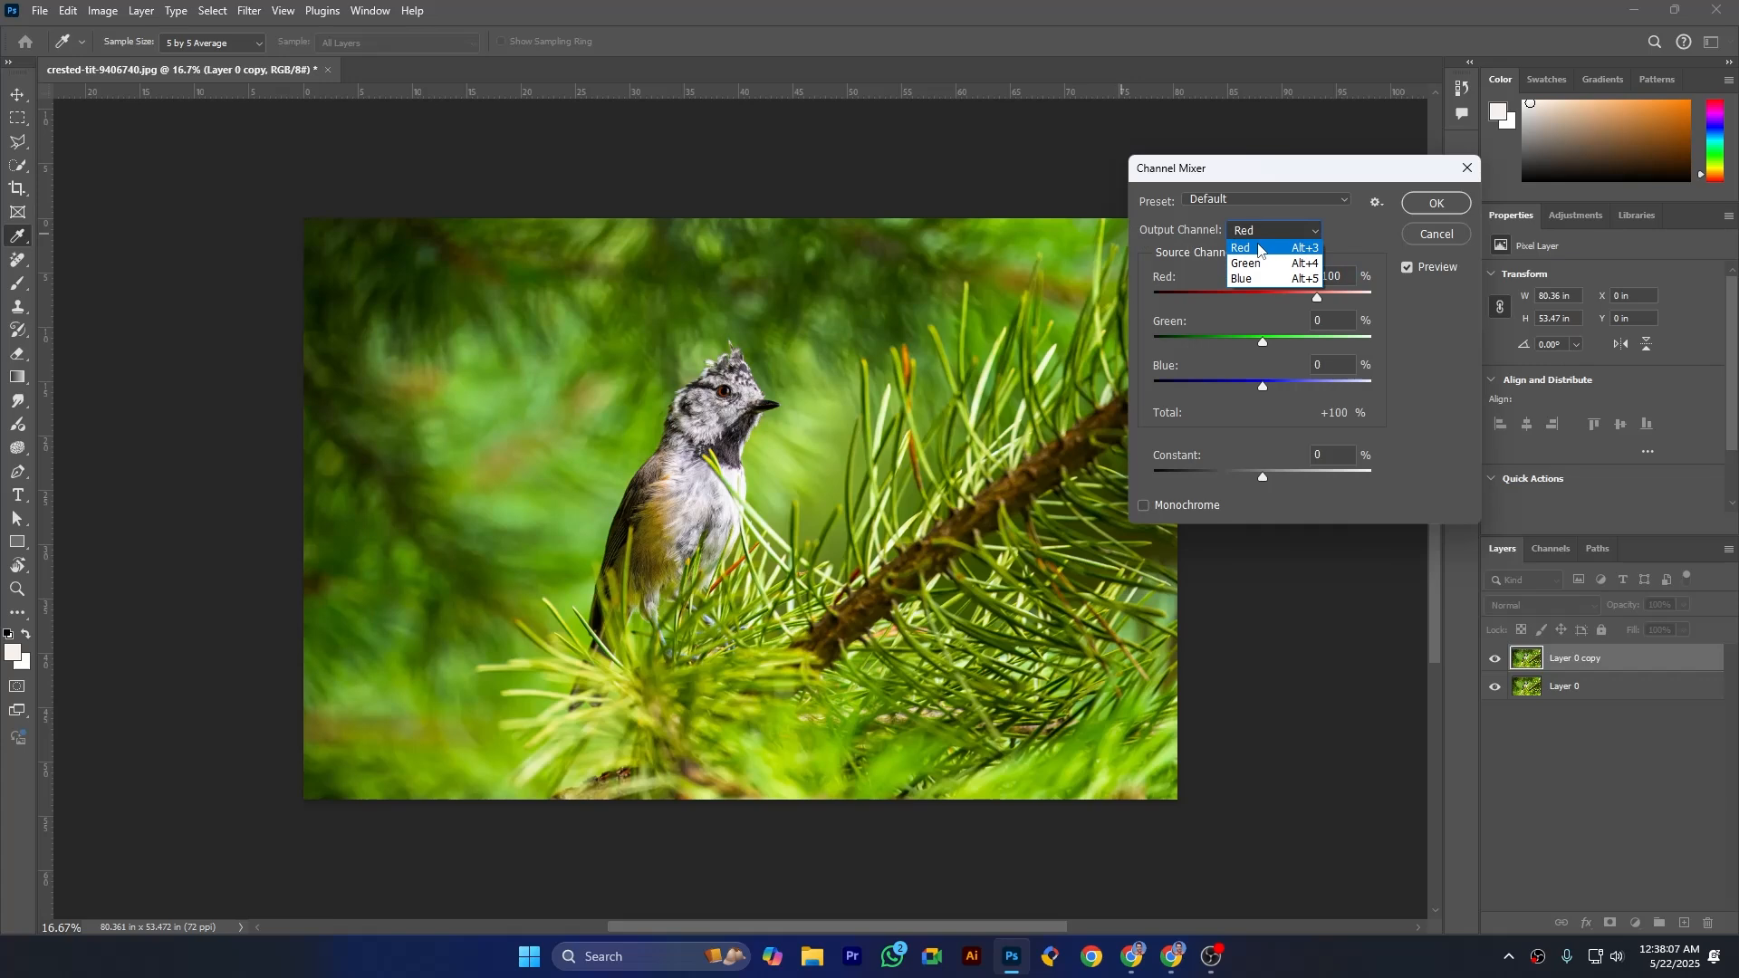
left_click(1264, 232)
left_click(1269, 225)
left_click(1262, 264)
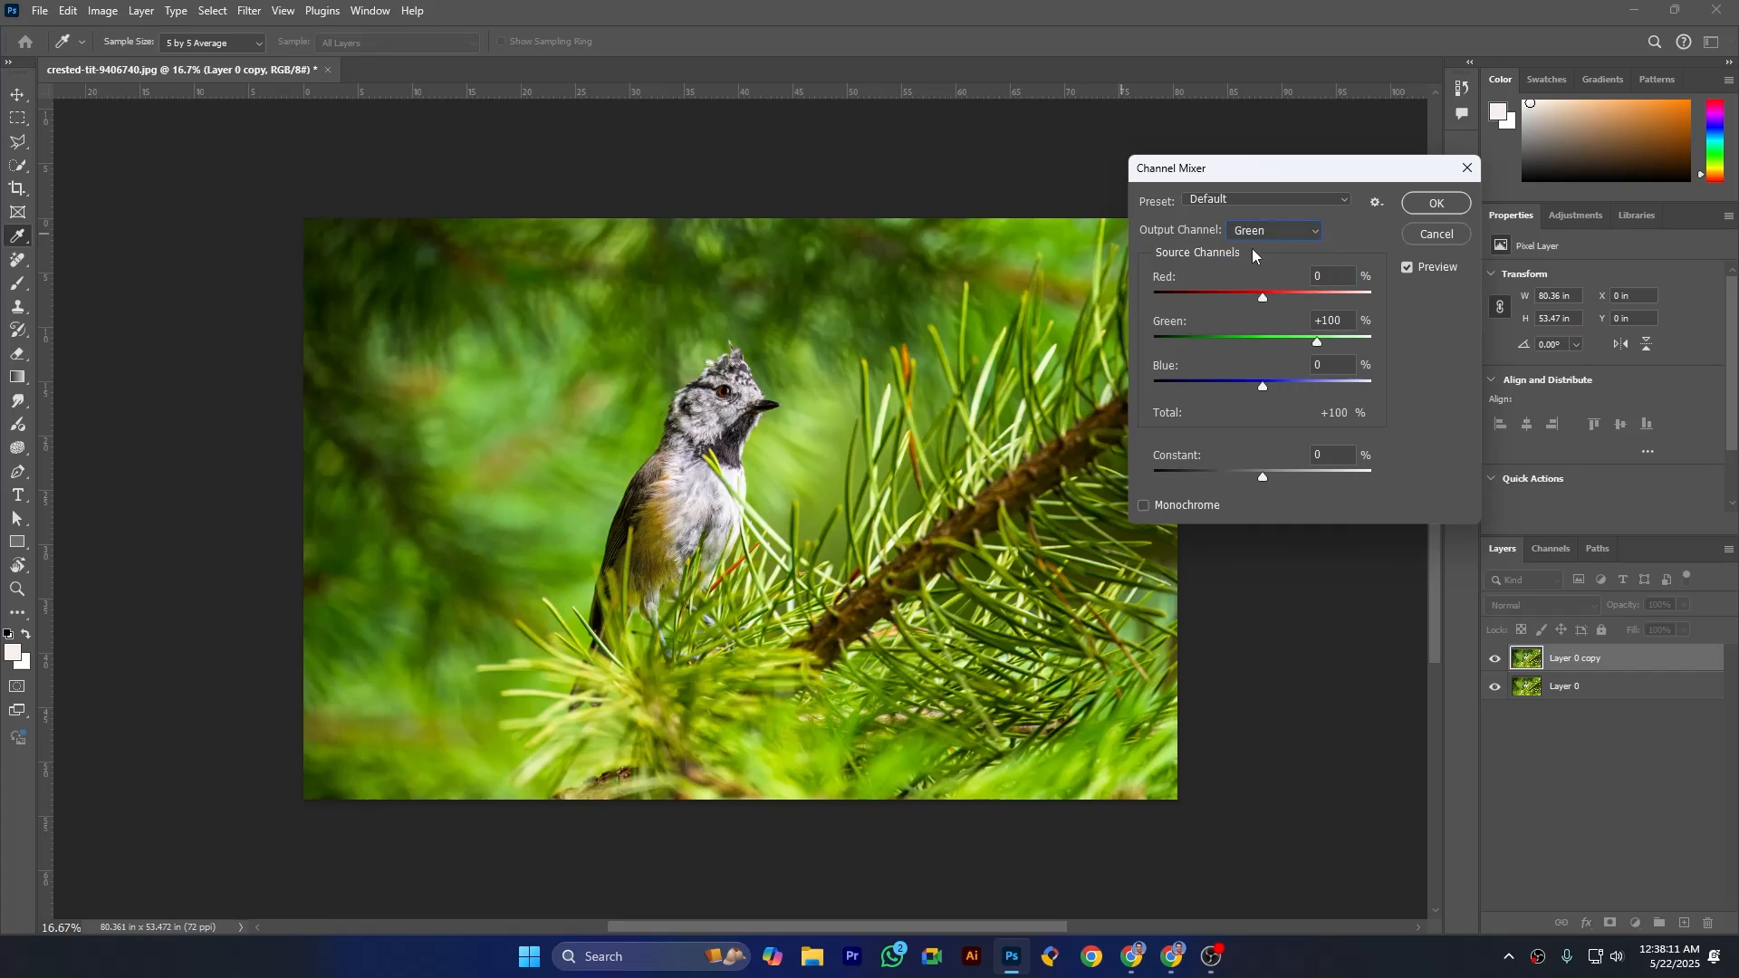
left_click(1253, 234)
left_click(1248, 277)
left_click(1268, 232)
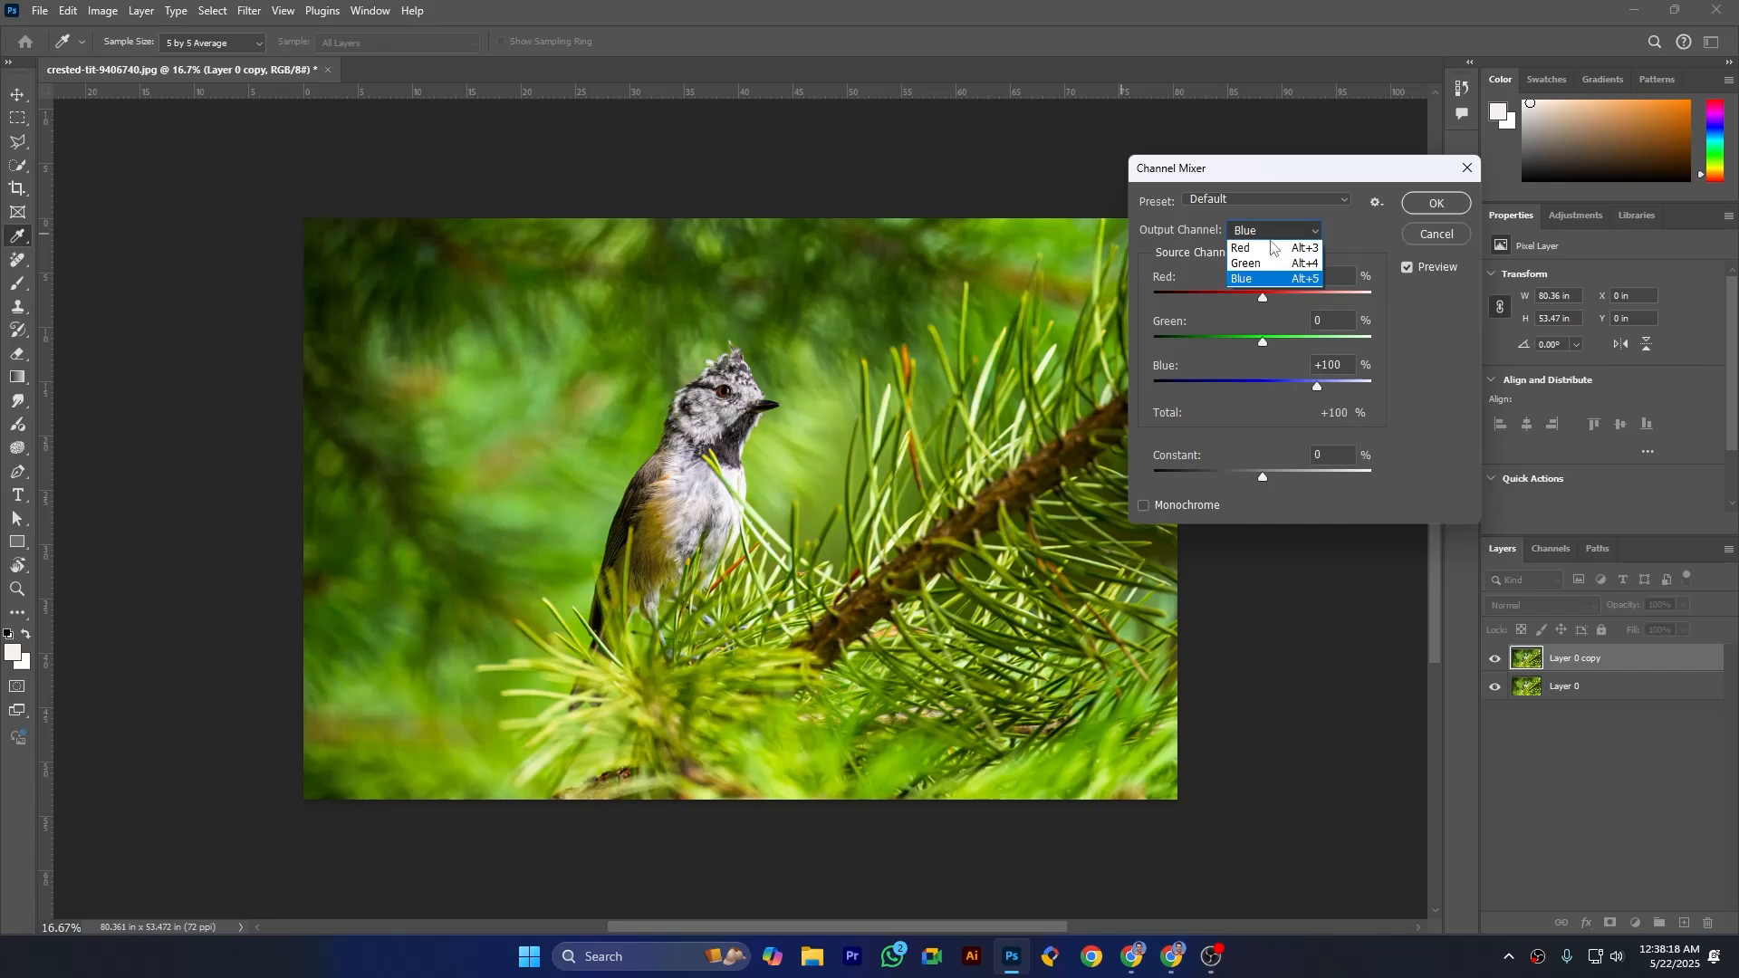
left_click(1268, 246)
left_click(1266, 231)
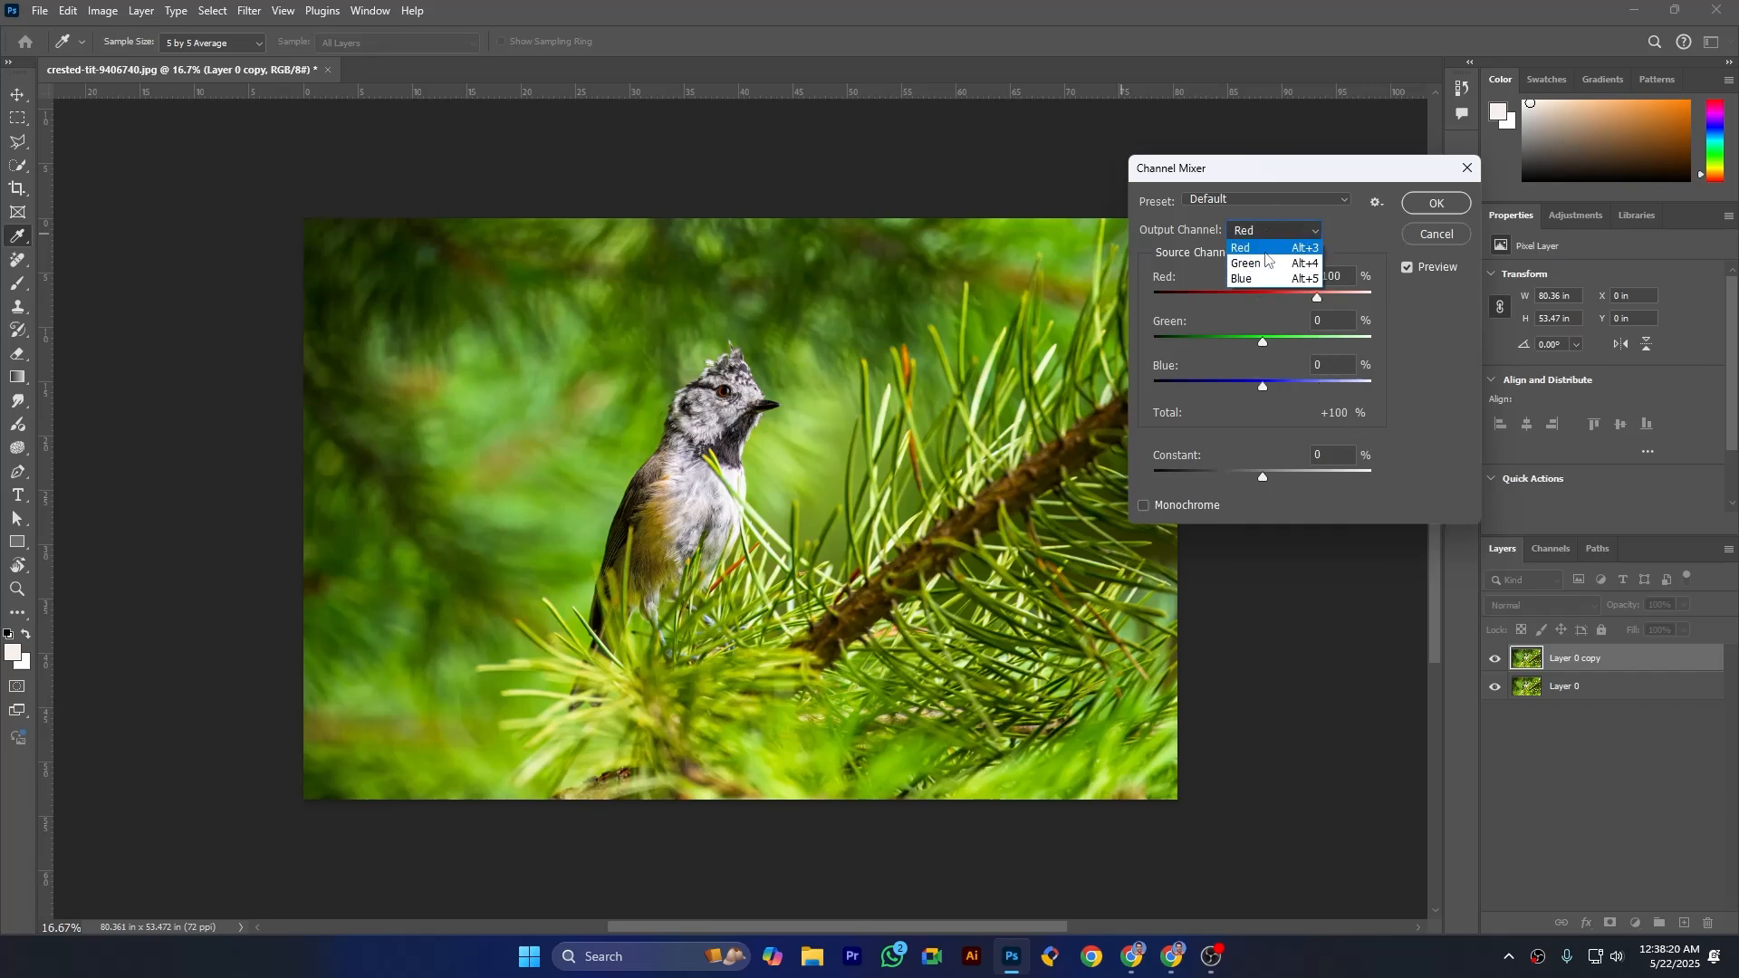
left_click(1263, 262)
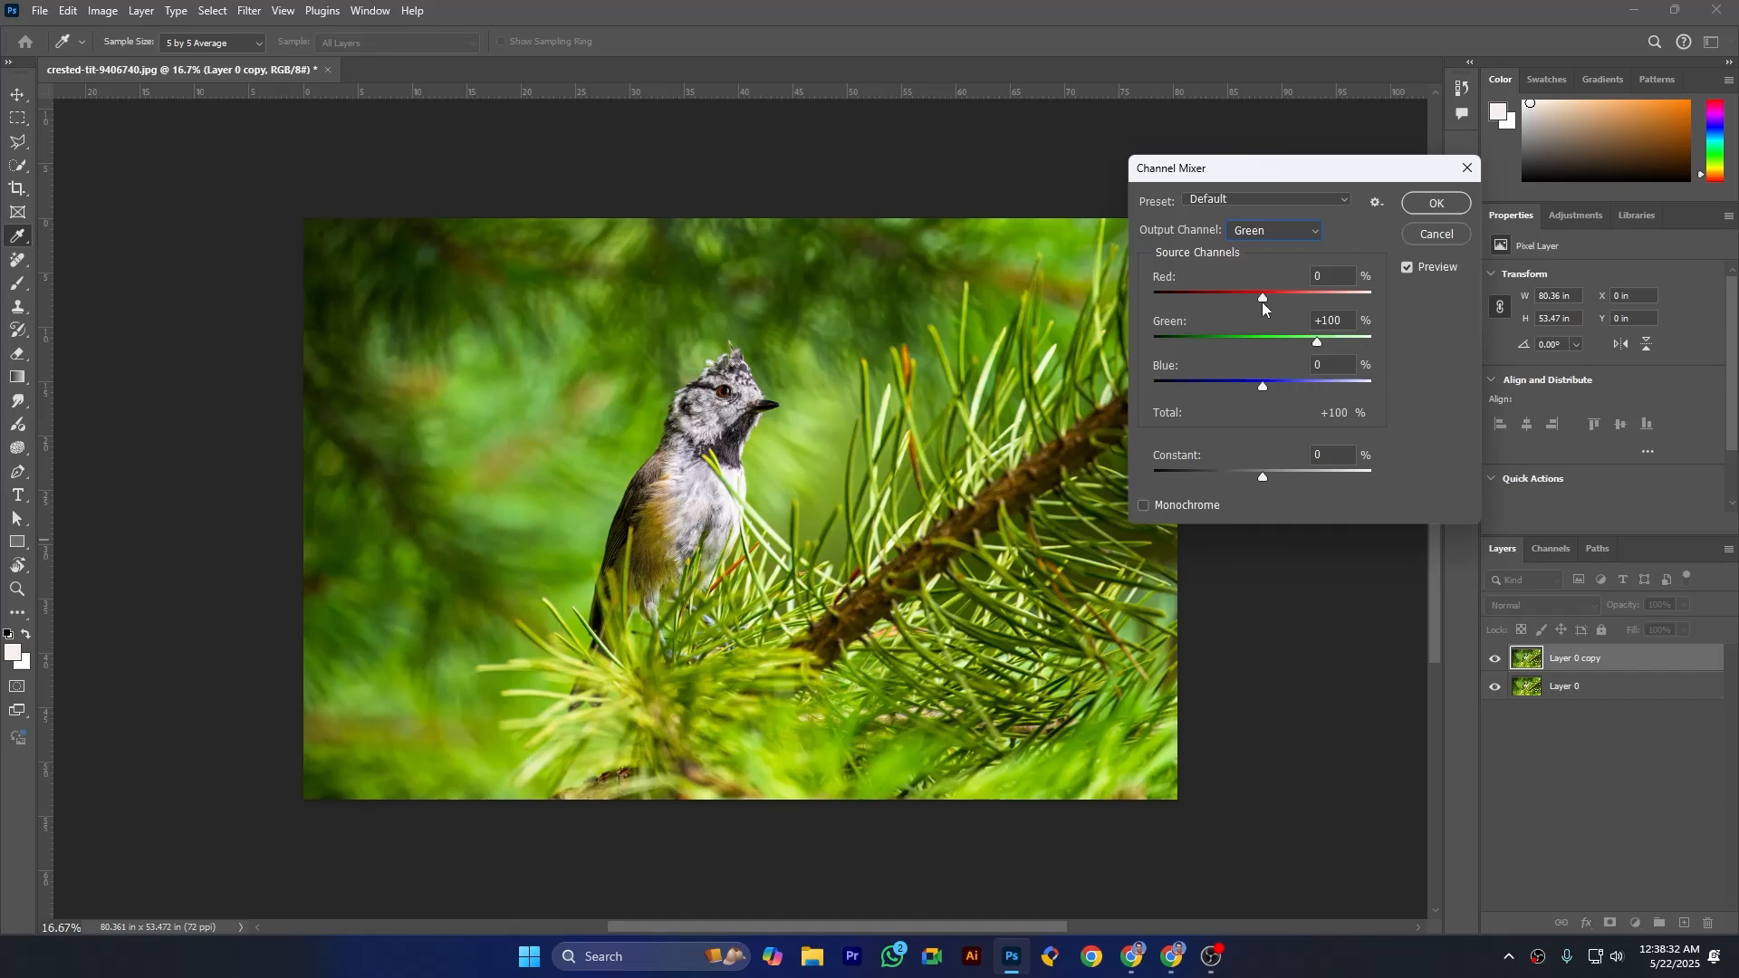
- Try the Red source at -22% and +36% for the Green output channel, and set it to -9%
mouse_move(1259, 297)
left_mouse_down()
mouse_move(1279, 300)
mouse_move(1216, 302)
mouse_move(1250, 306)
left_mouse_up()
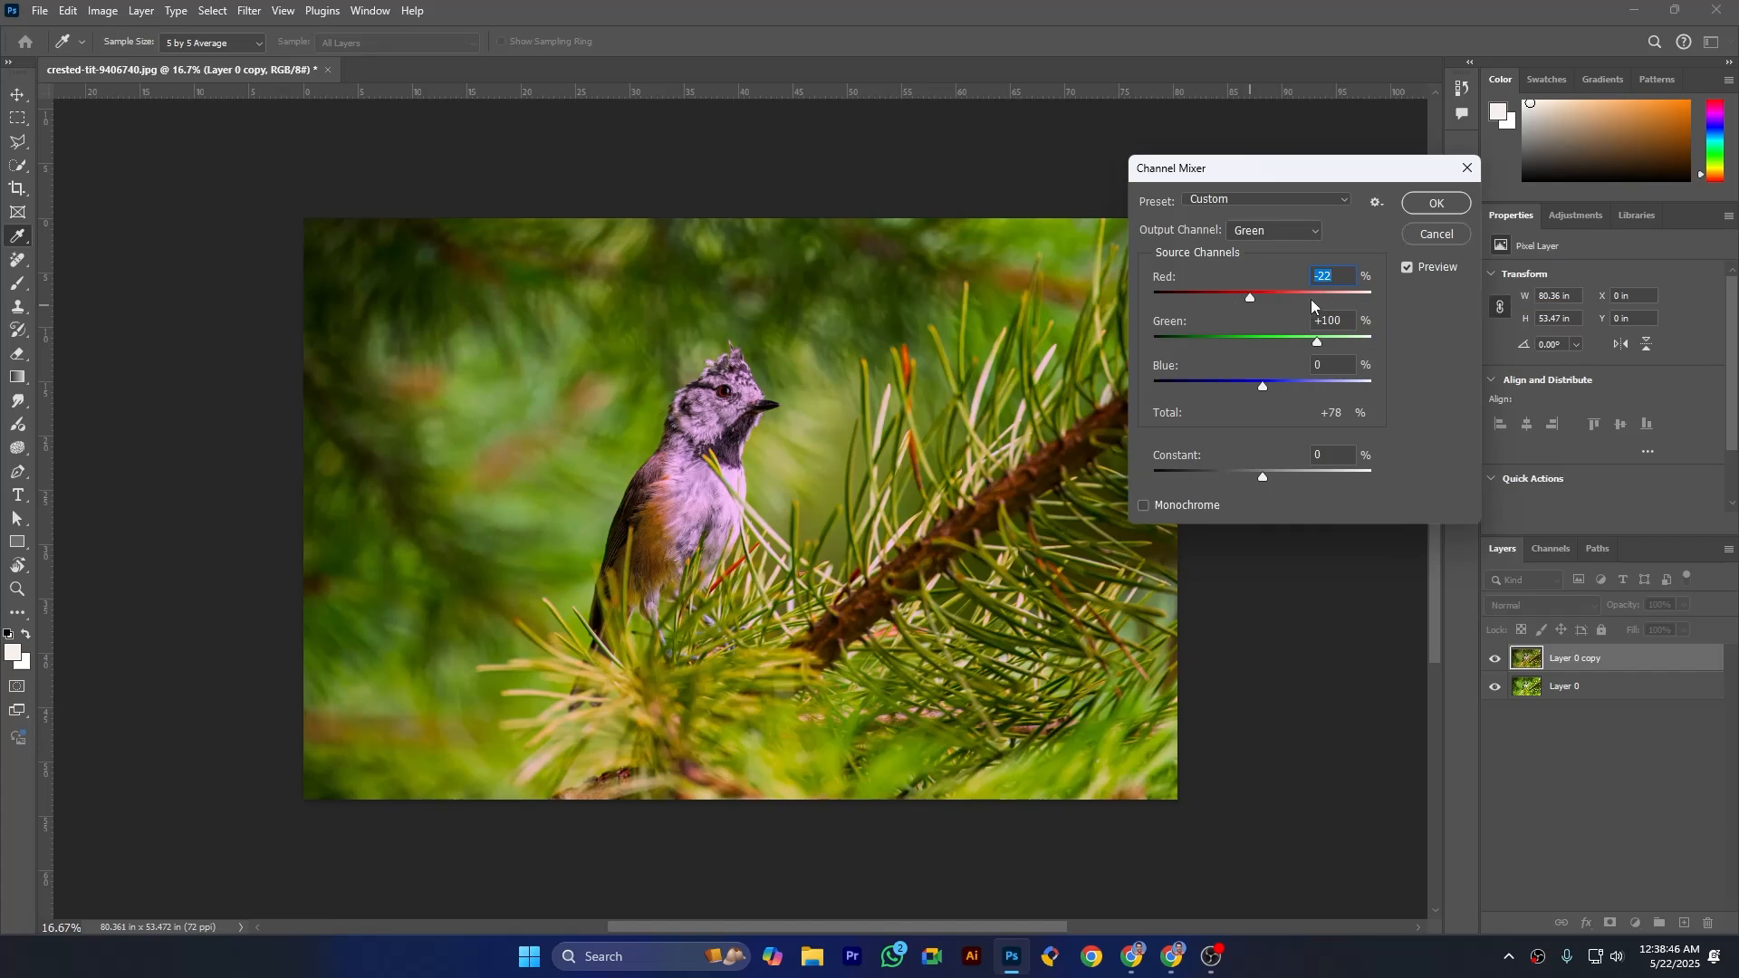
left_click_drag(1255, 299, 1284, 302)
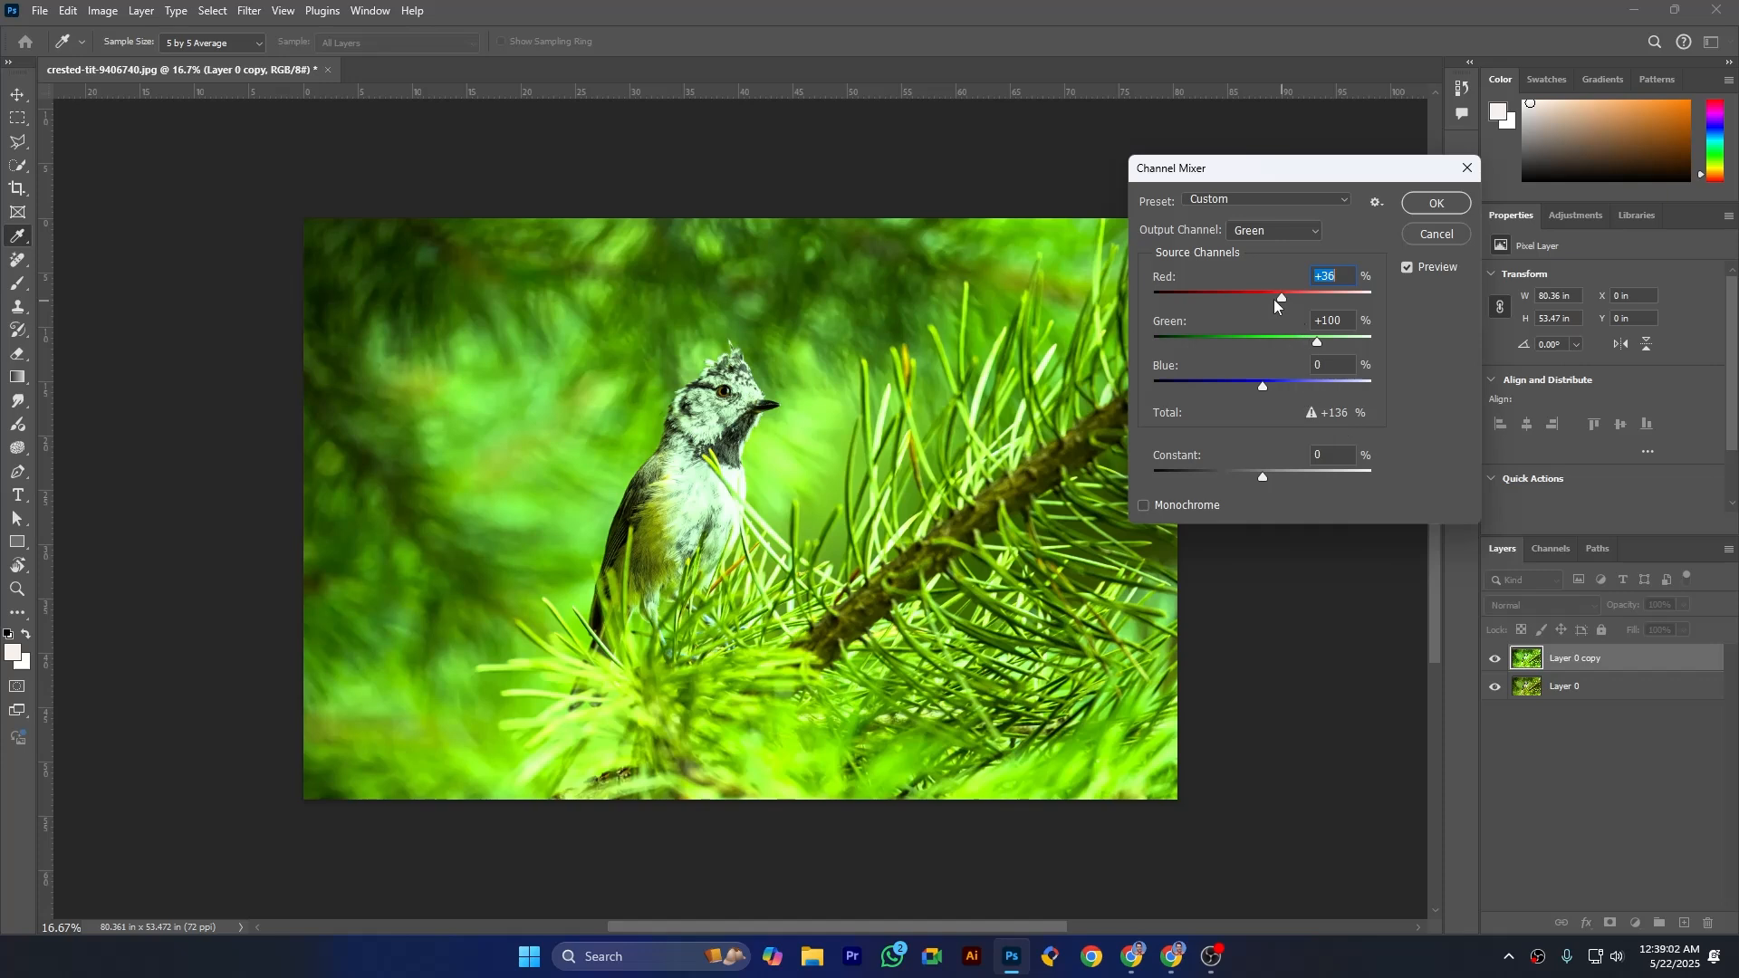
left_click_drag(1282, 297, 1257, 297)
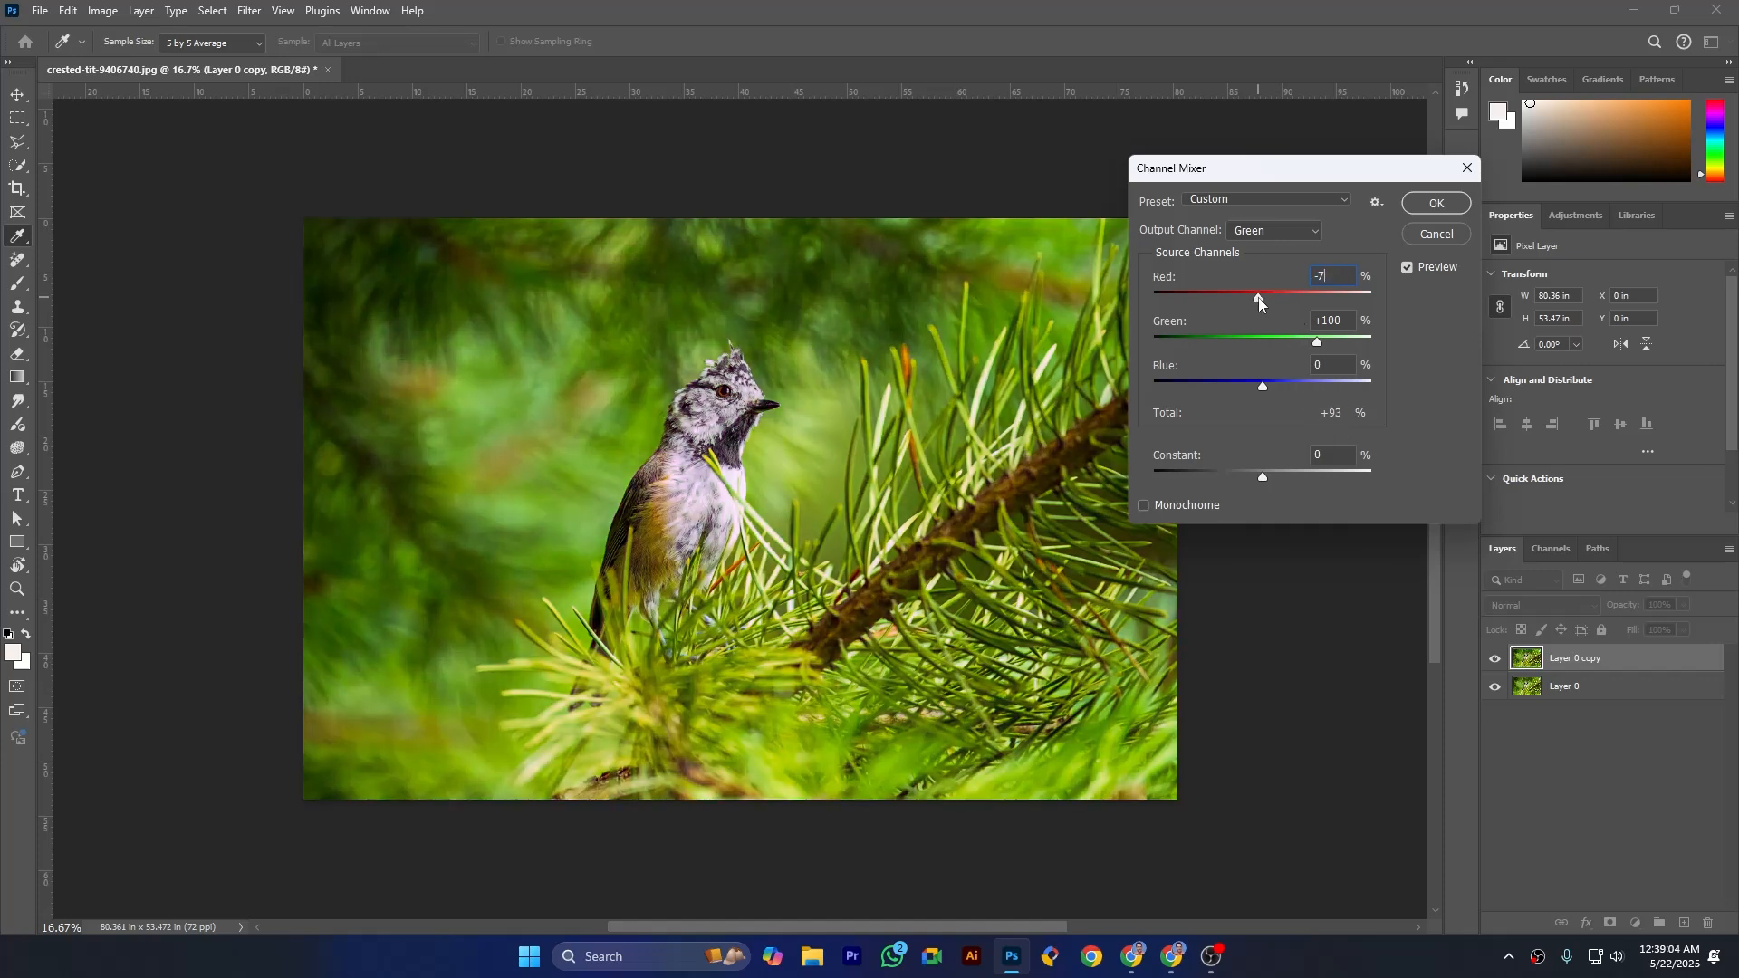
type("-9")
left_click_drag(1257, 297, 1257, 297)
- Raise the Blue source to +9% and the Constant to +1% for the Green output channel
left_click_drag(1261, 389, 1265, 388)
left_click_drag(1267, 388, 1267, 387)
left_click_drag(1259, 476, 1273, 480)
left_click_drag(1268, 480, 1263, 488)
key("Tab")
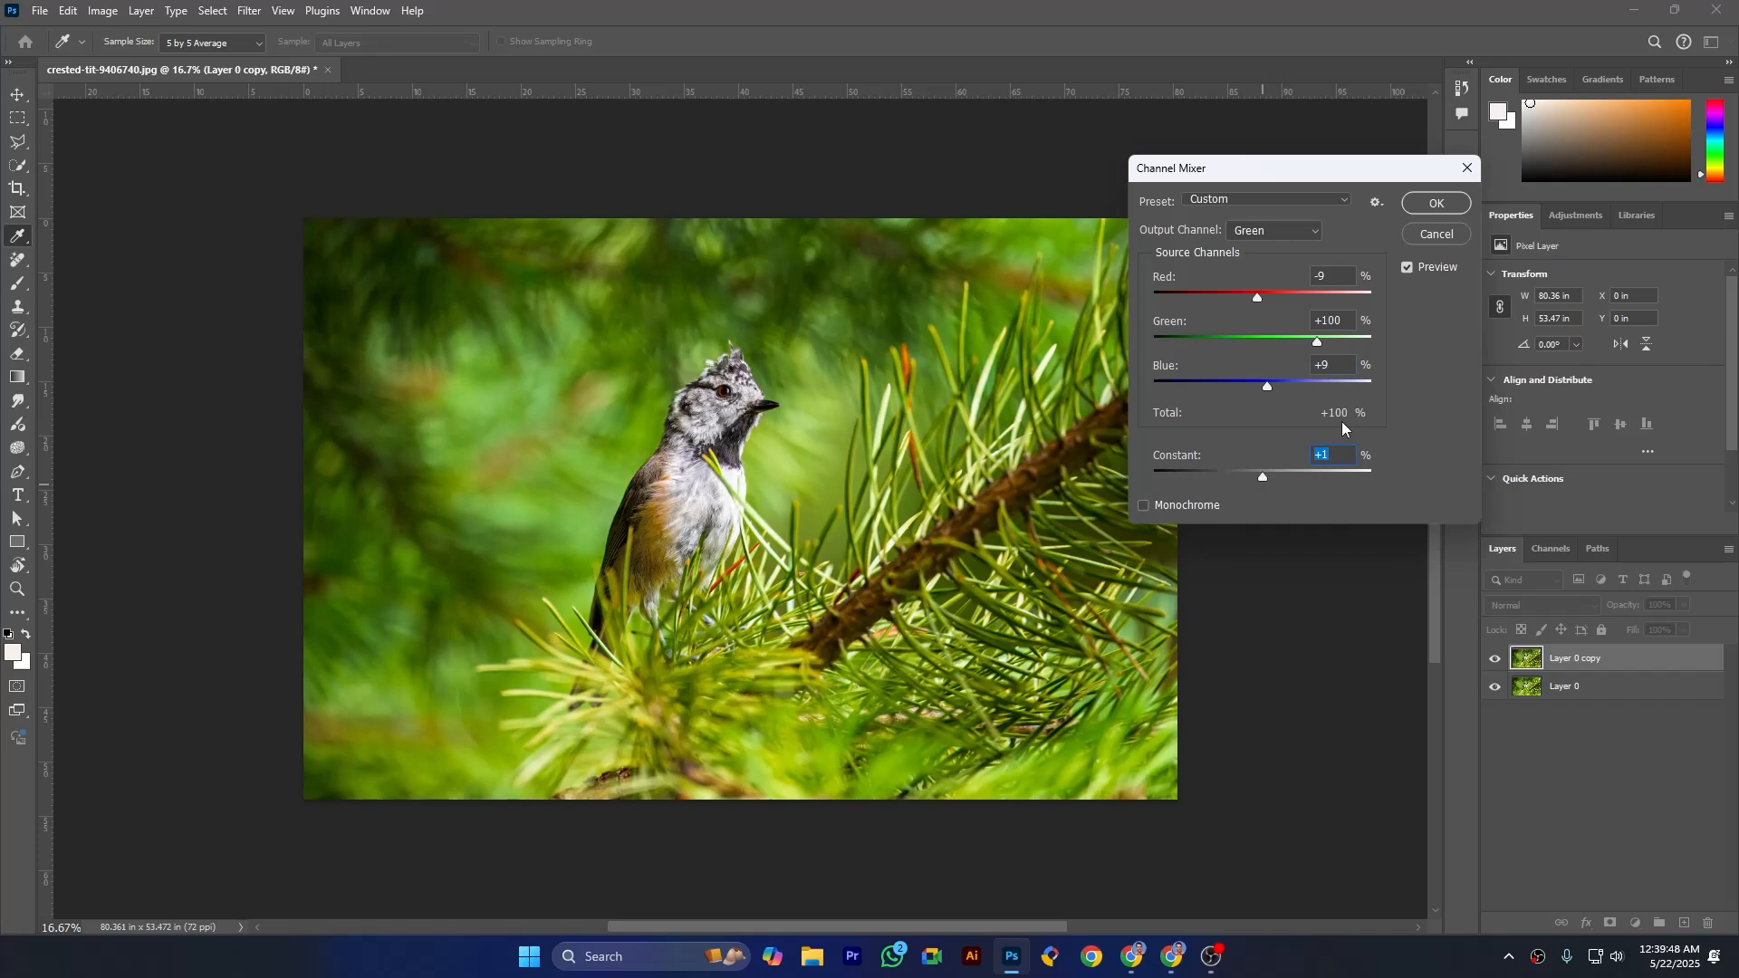
- Lower the Green output channel's Constant to -6%, and further to -9%
type("-2")
key("BackSpace")
type("6")
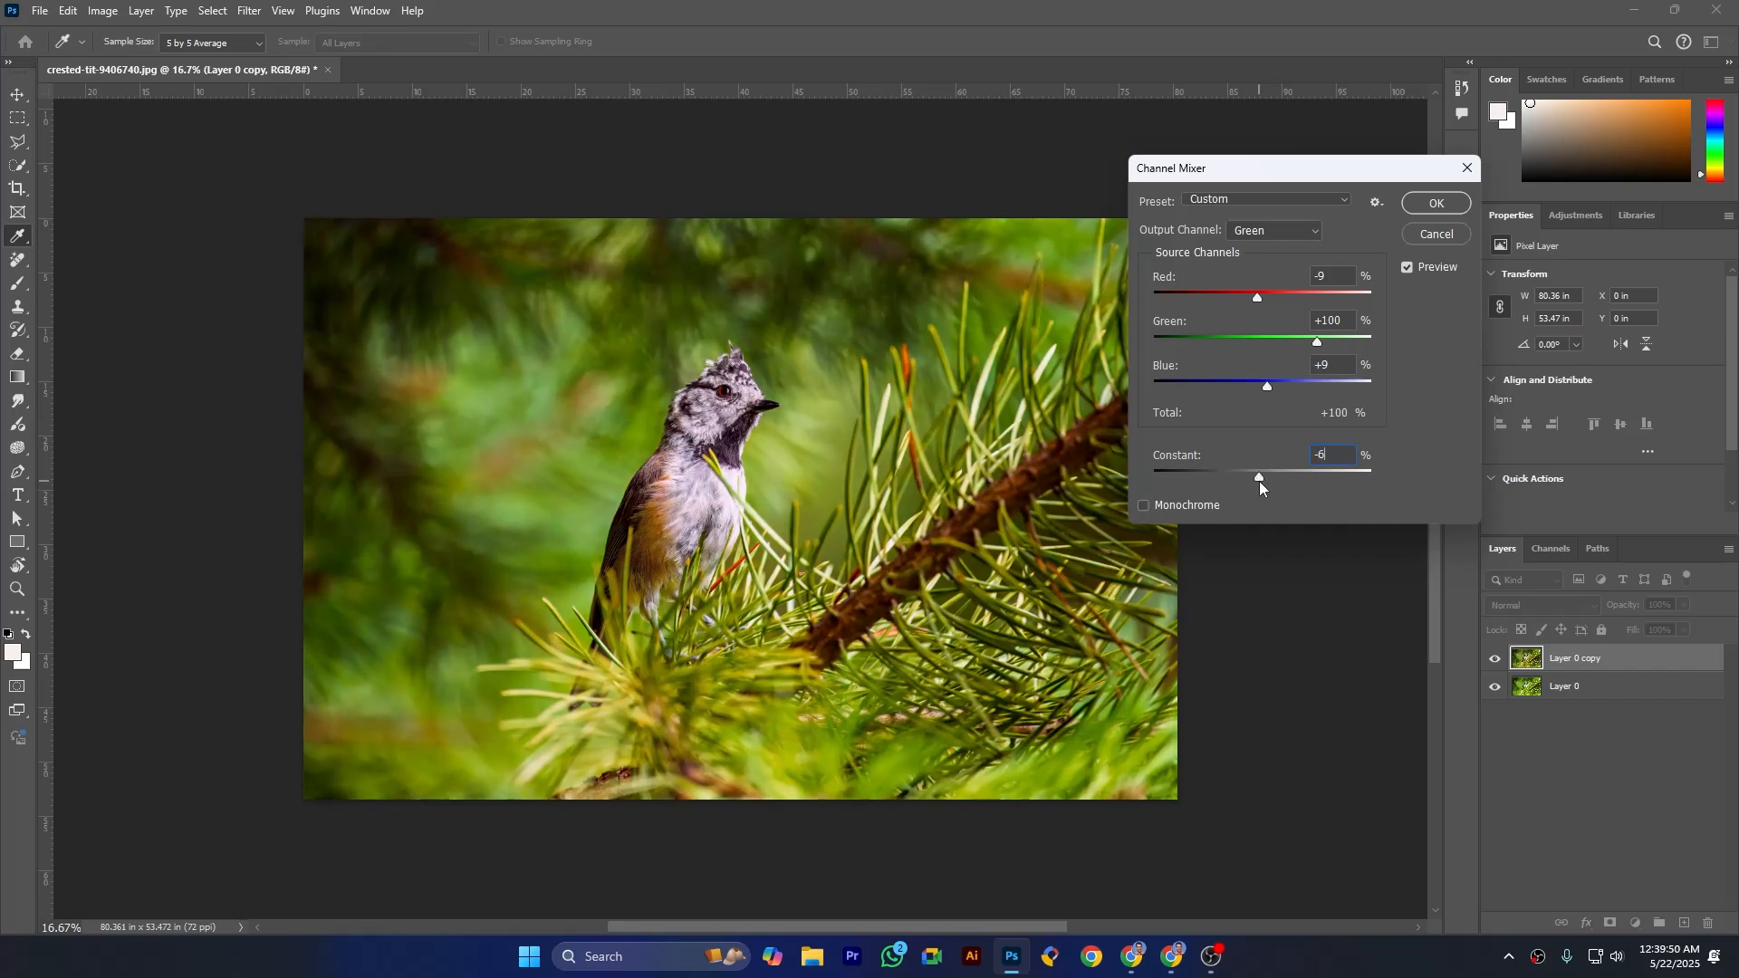
key("BackSpace")
type("9")
left_click(1259, 481)
- Preview the Monochrome option and cancel the Channel Mixer
left_click(1145, 507)
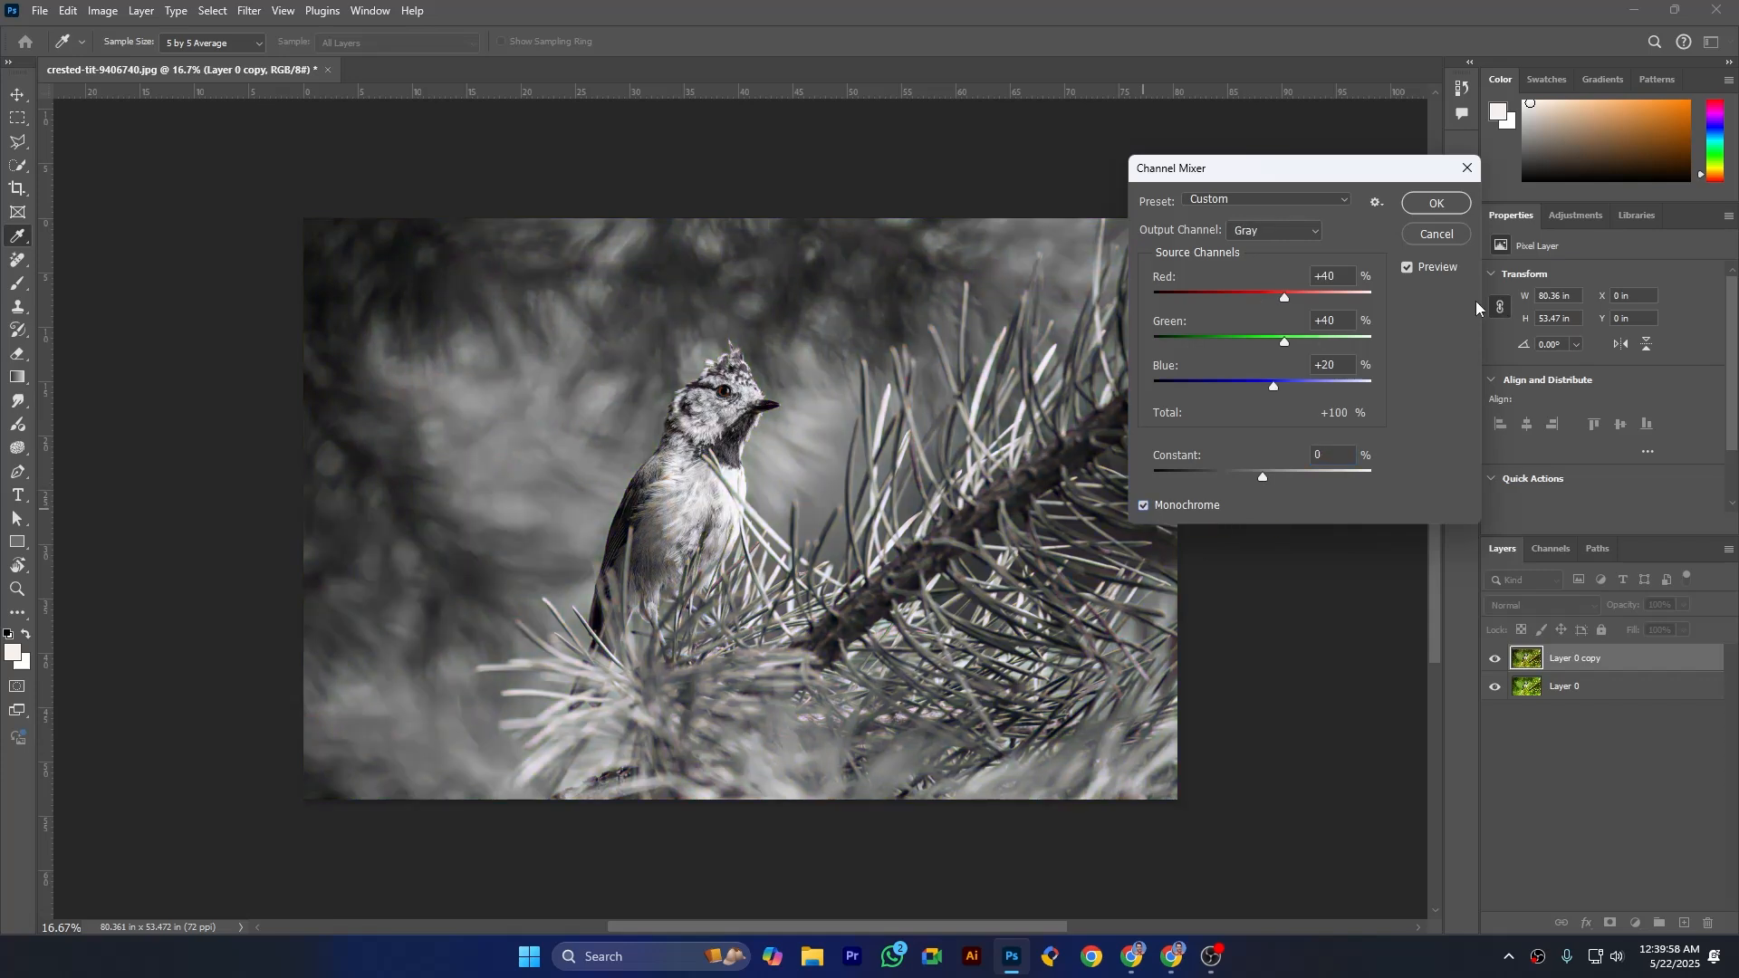
left_click(1419, 230)
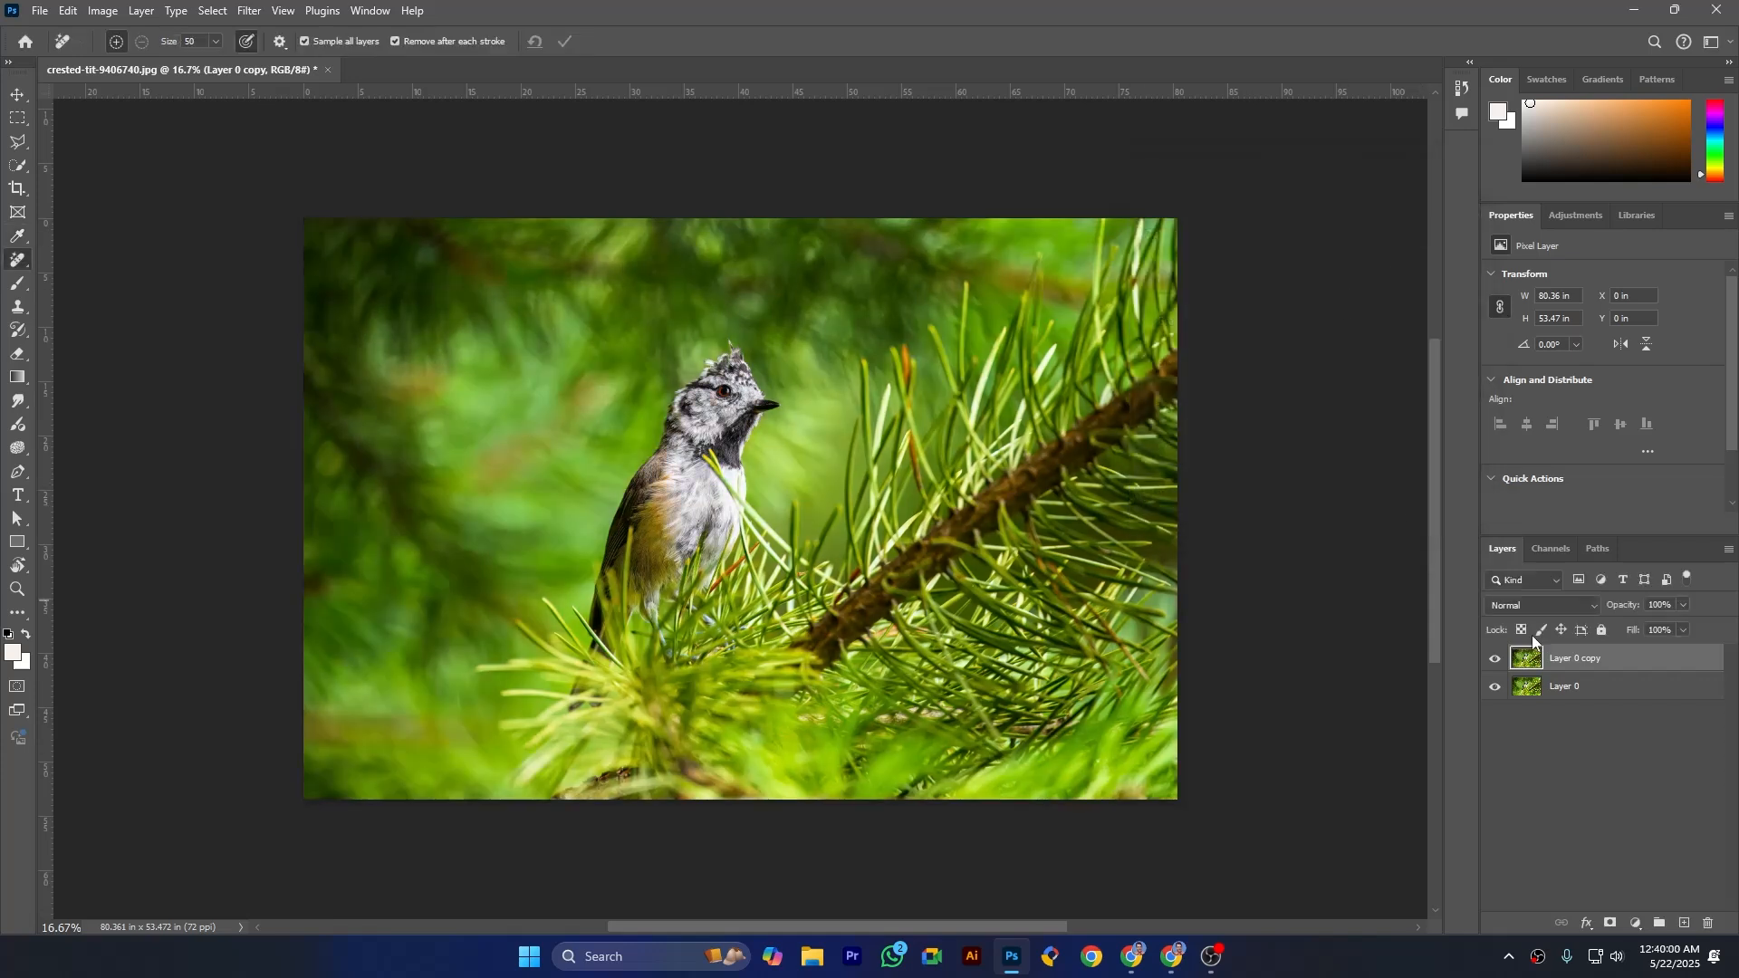
- Start a Channel Mixer adjustment on Layer 0 copy for the Green output channel, with Red at -9% and Blue at +9%
left_click(102, 11)
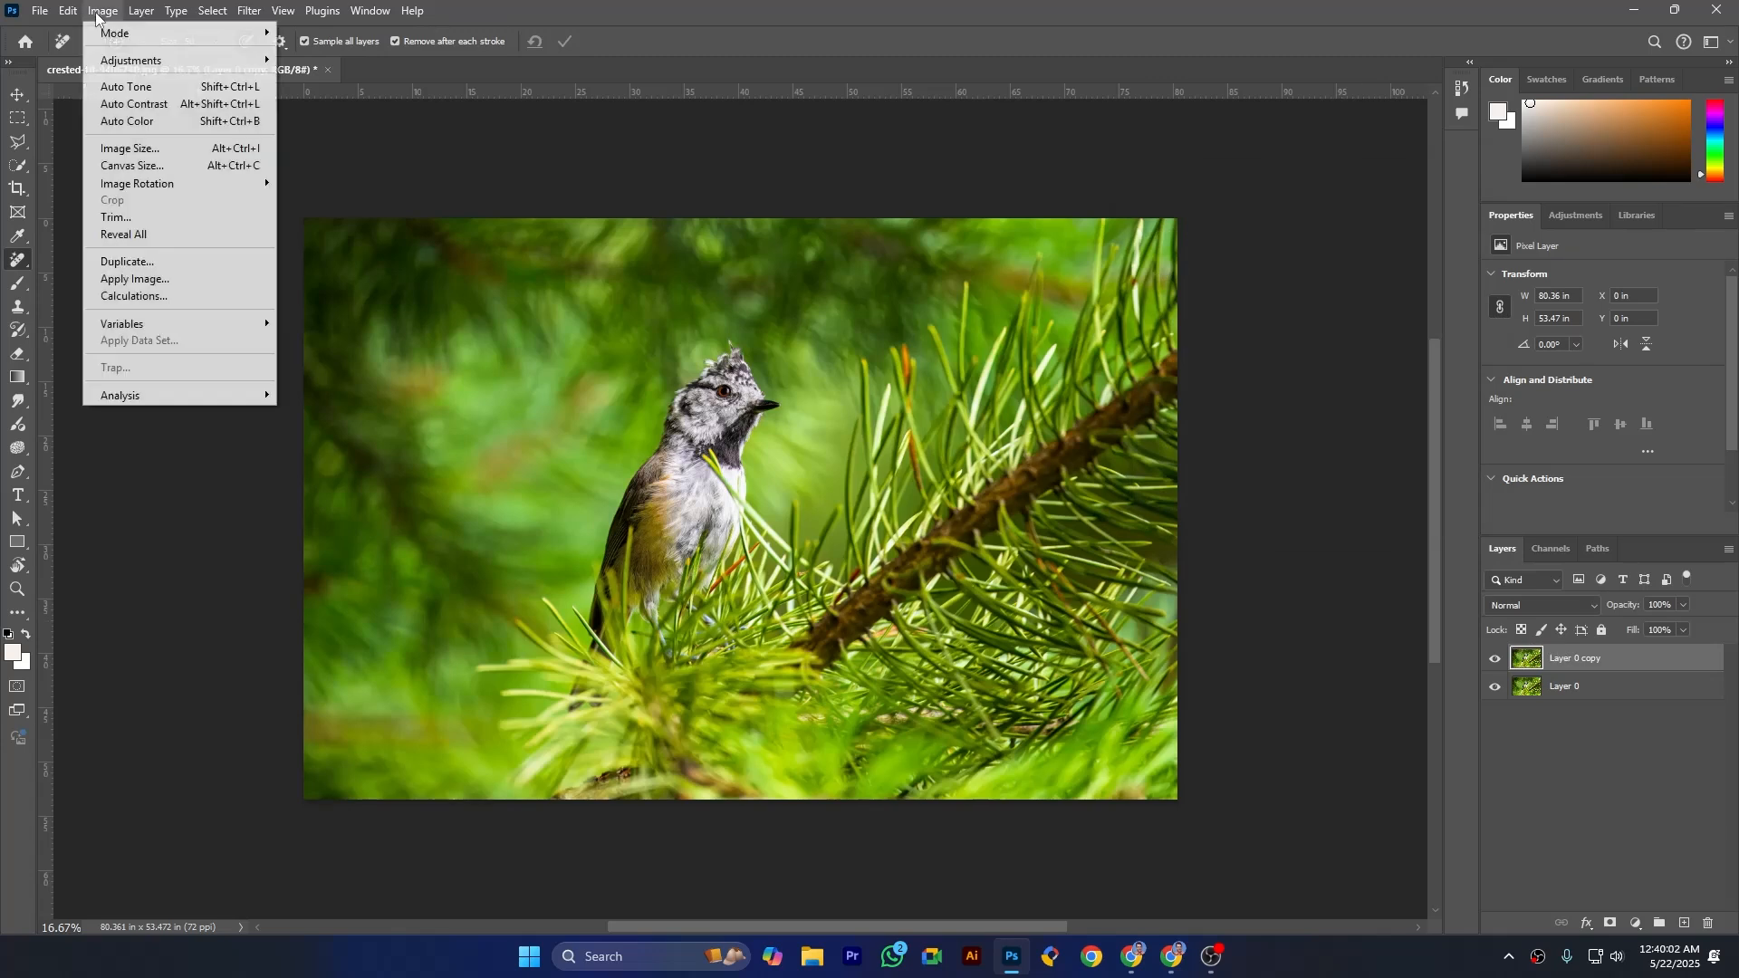
mouse_move(138, 61)
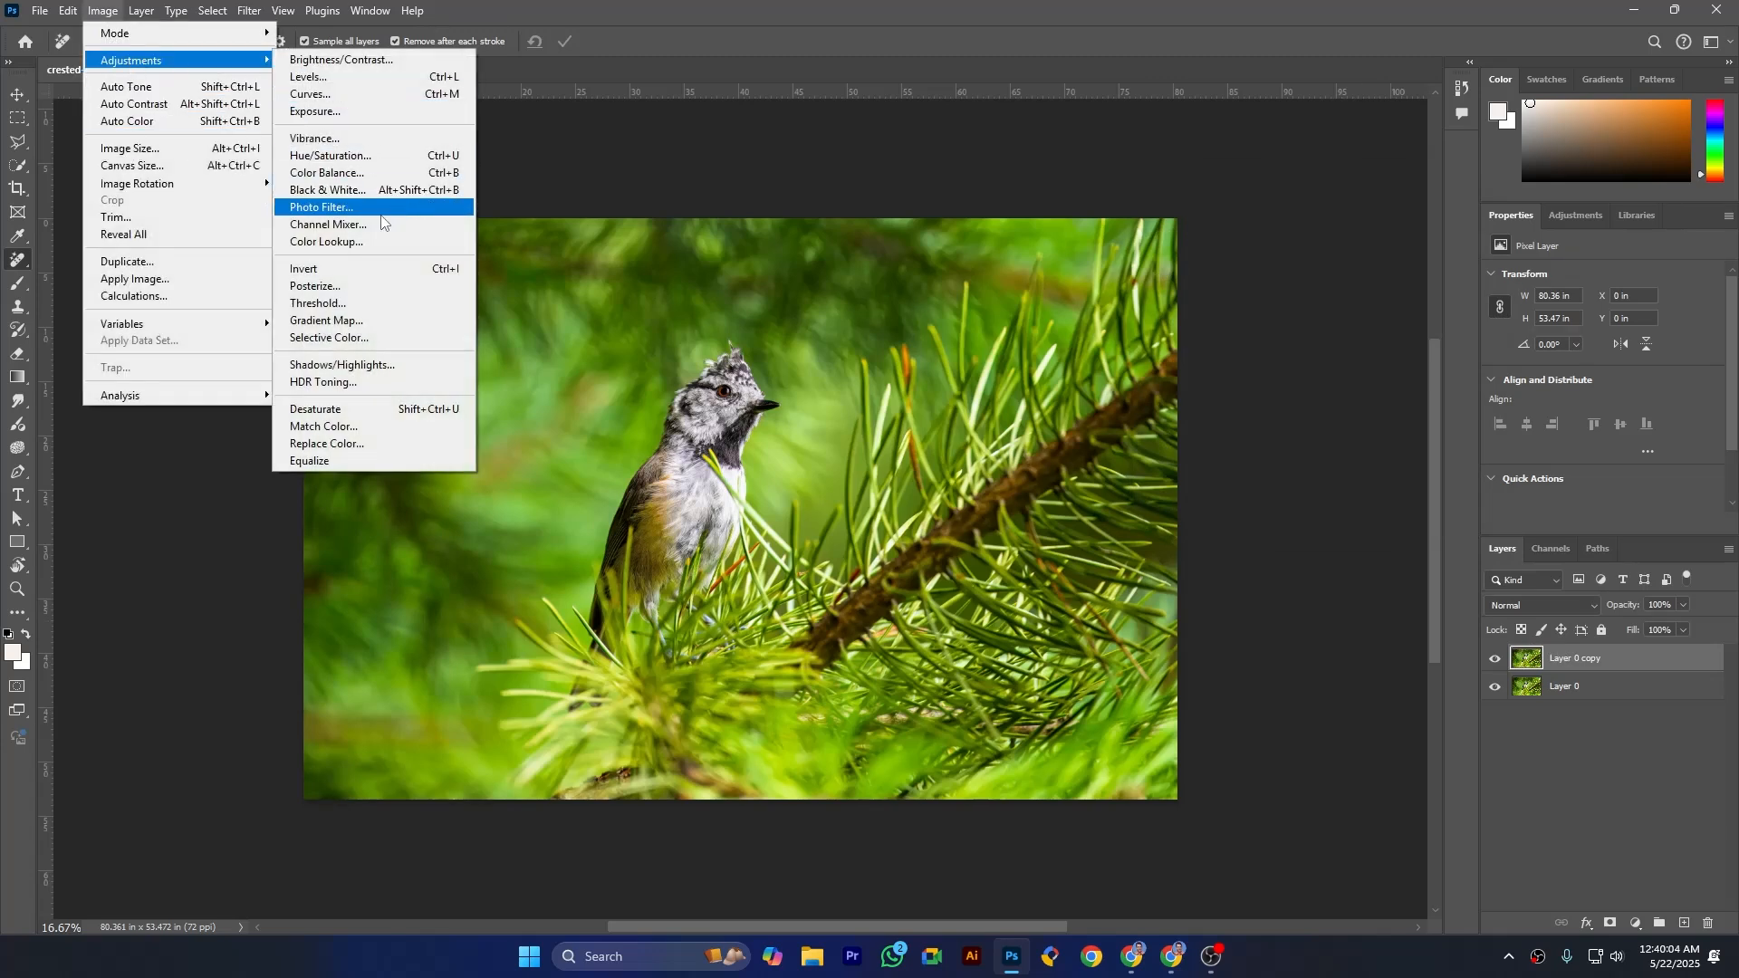
left_click(327, 224)
left_click(1250, 230)
left_click(1282, 257)
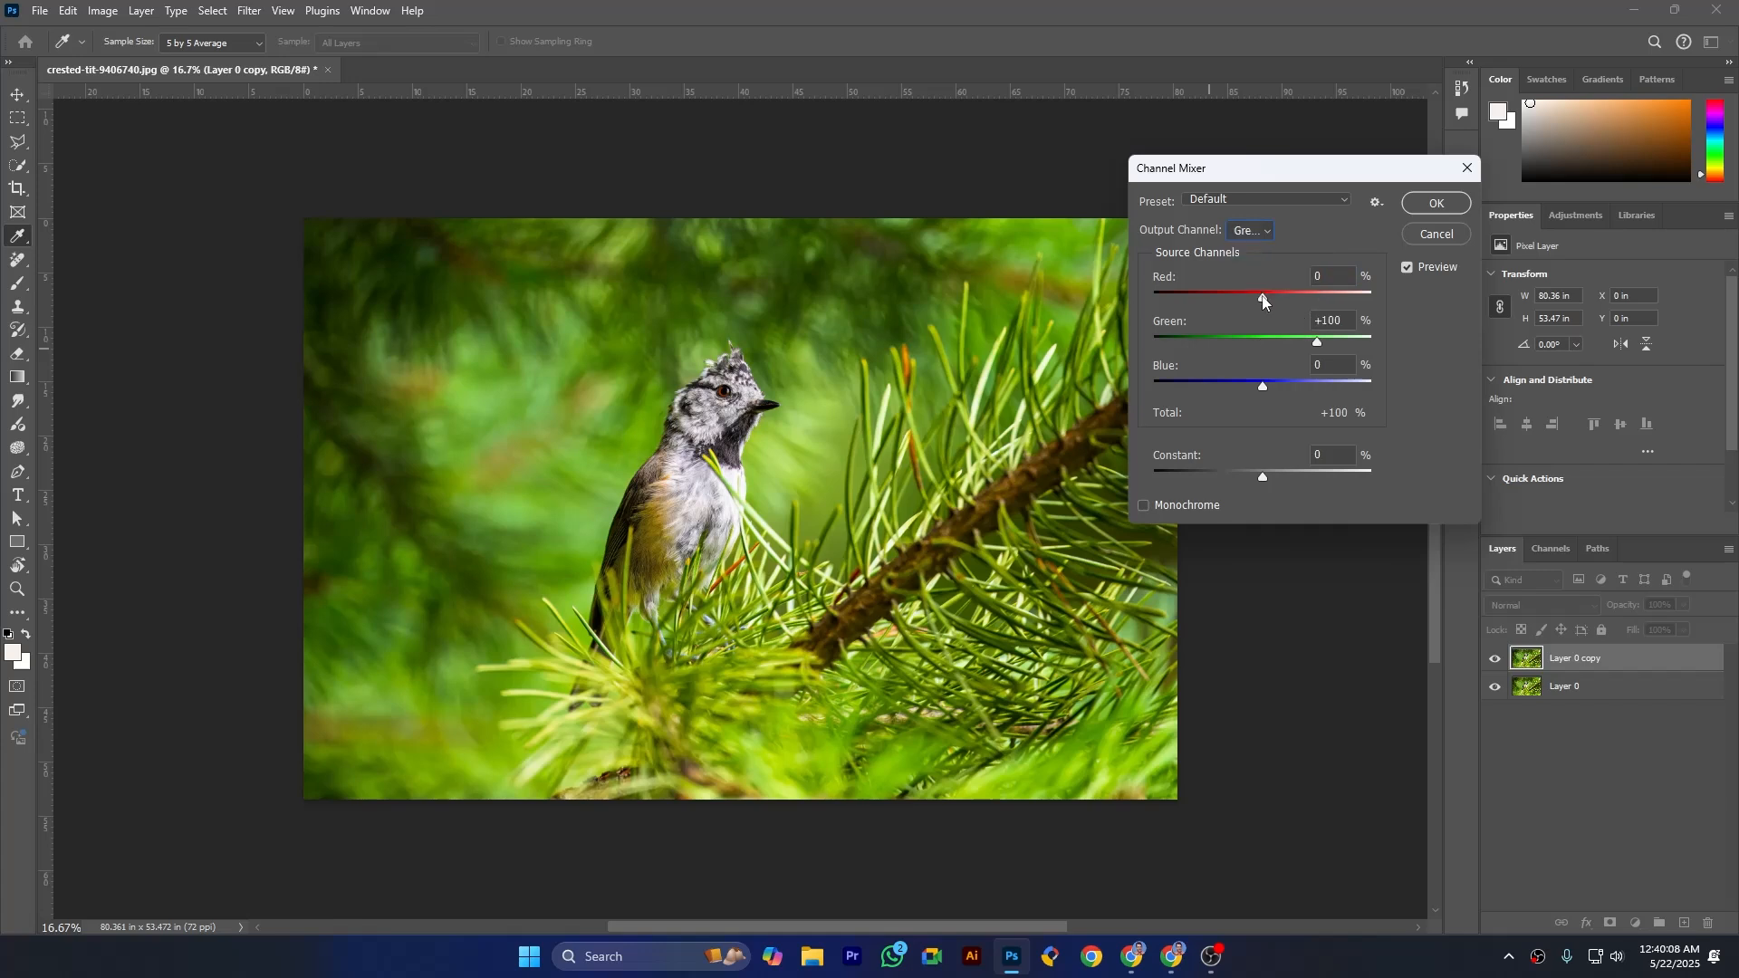
left_click(1327, 285)
type("-9")
key("Tab")
key("Tab")
type("+9")
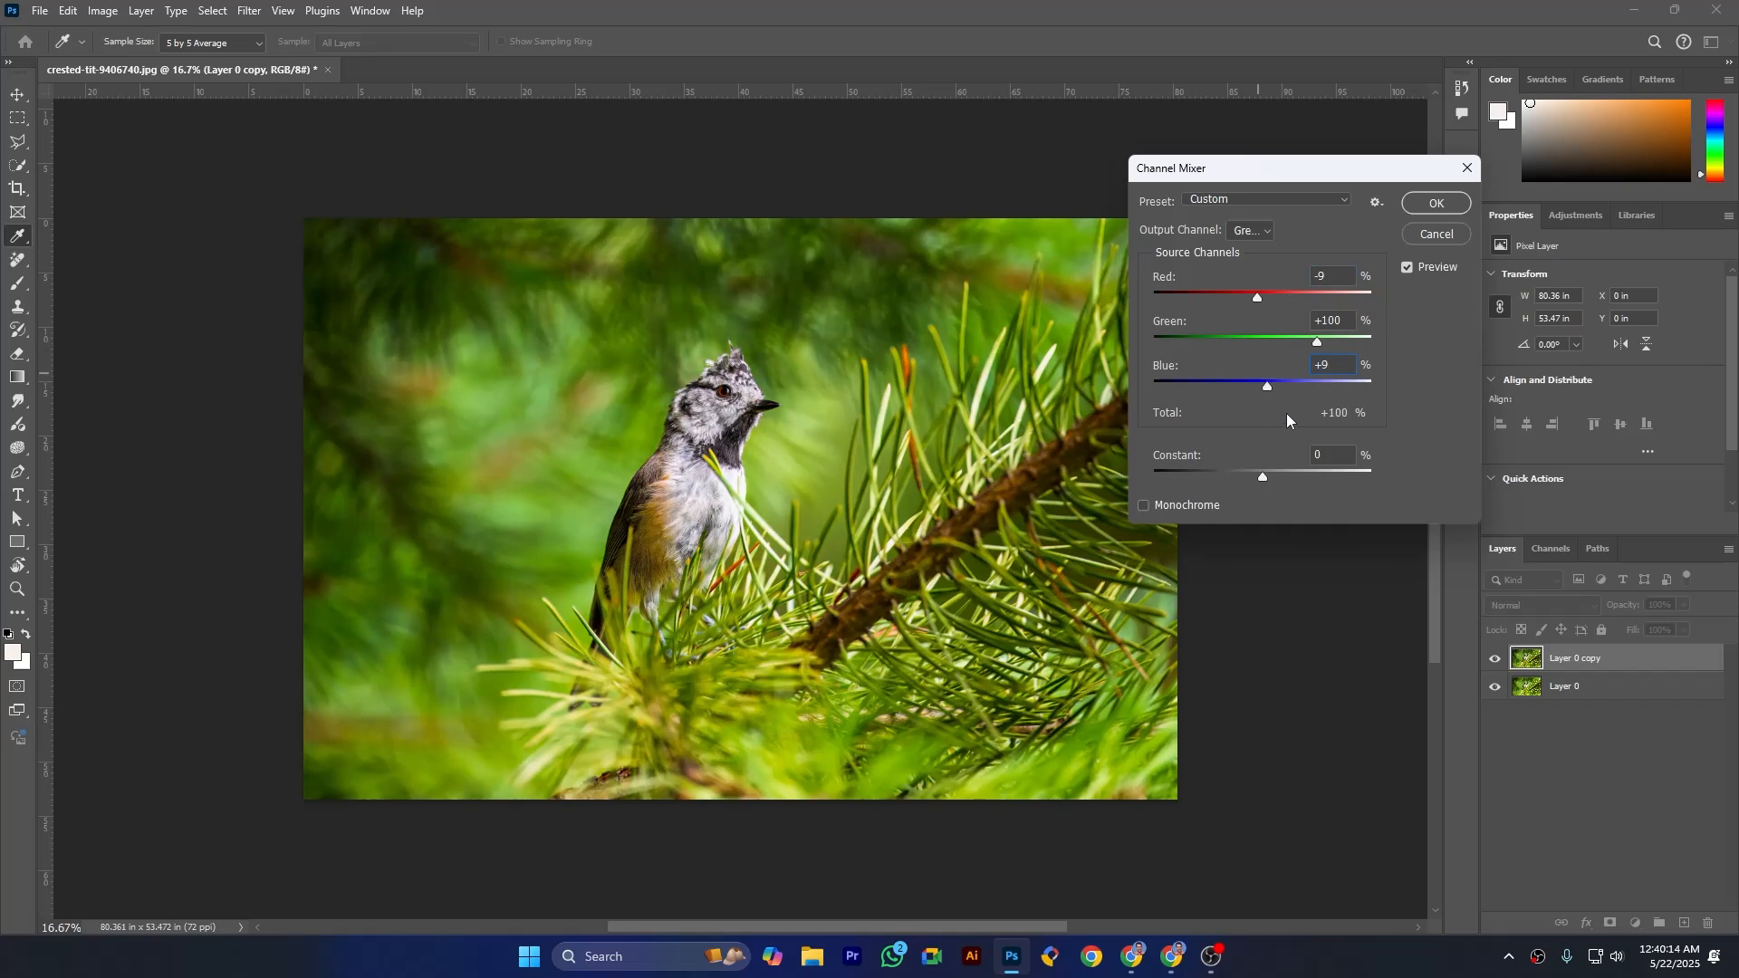
- Raise the Green output channel's Constant to +4% and apply the Channel Mixer adjustment
left_click_drag(1262, 476, 1264, 477)
left_click_drag(1263, 480, 1266, 482)
key("Tab")
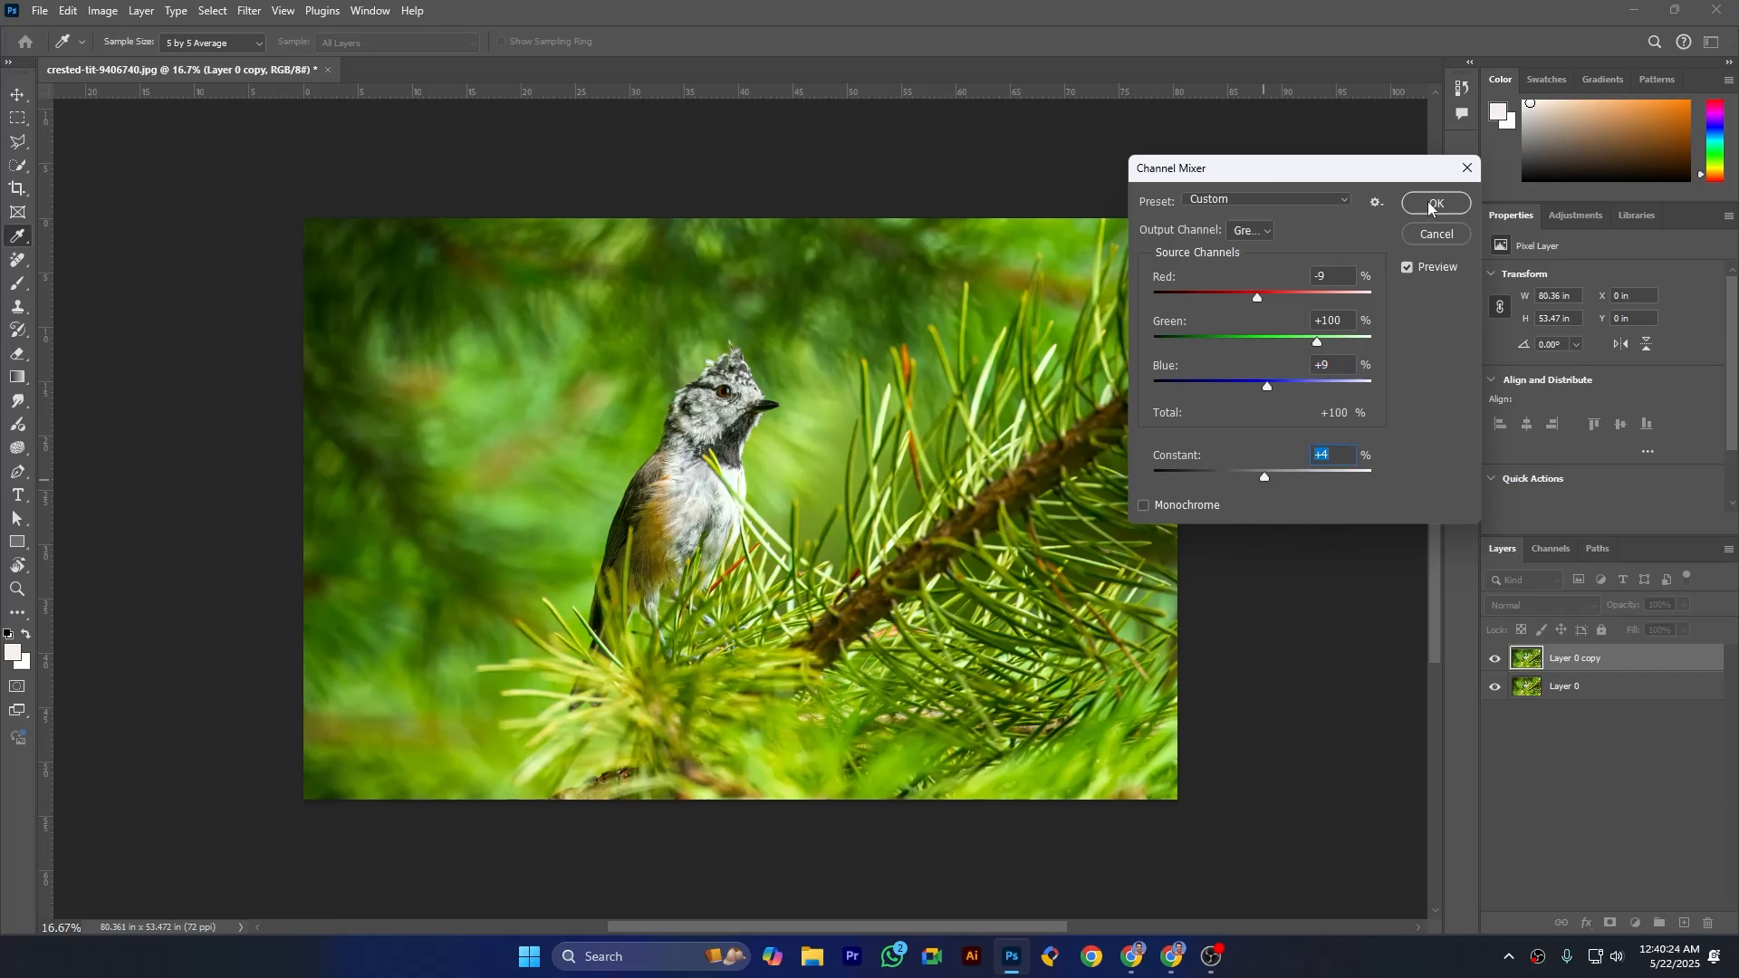
left_click(1380, 203)
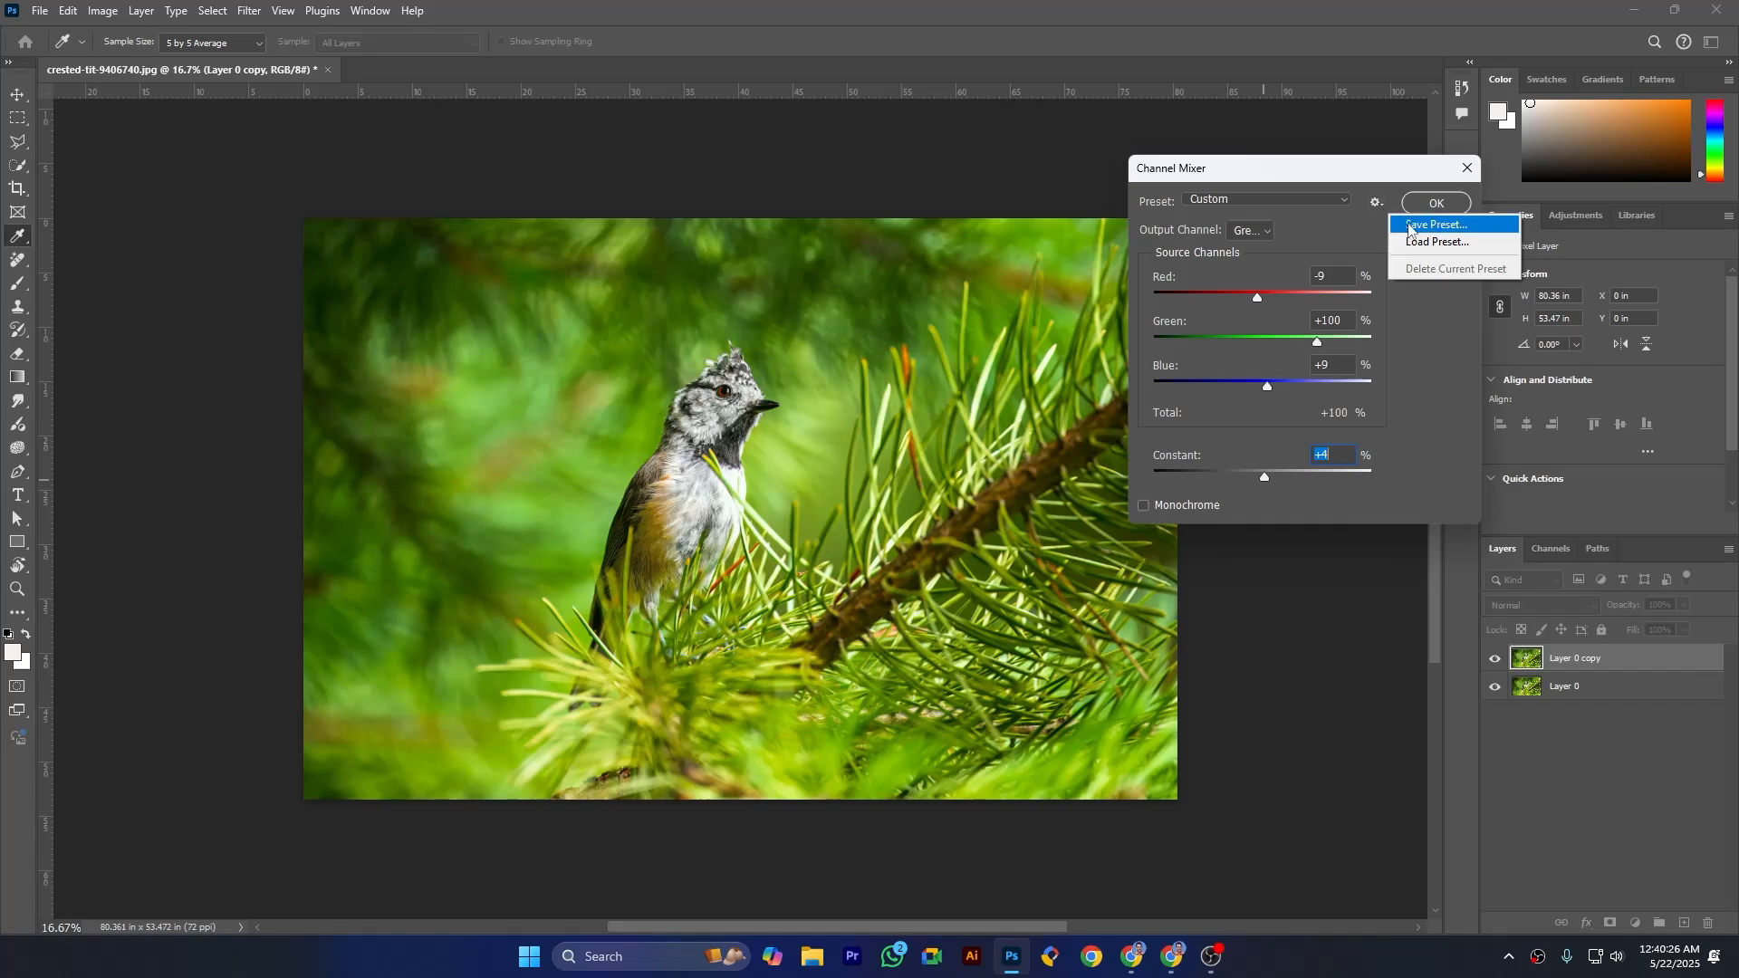
left_click(1434, 205)
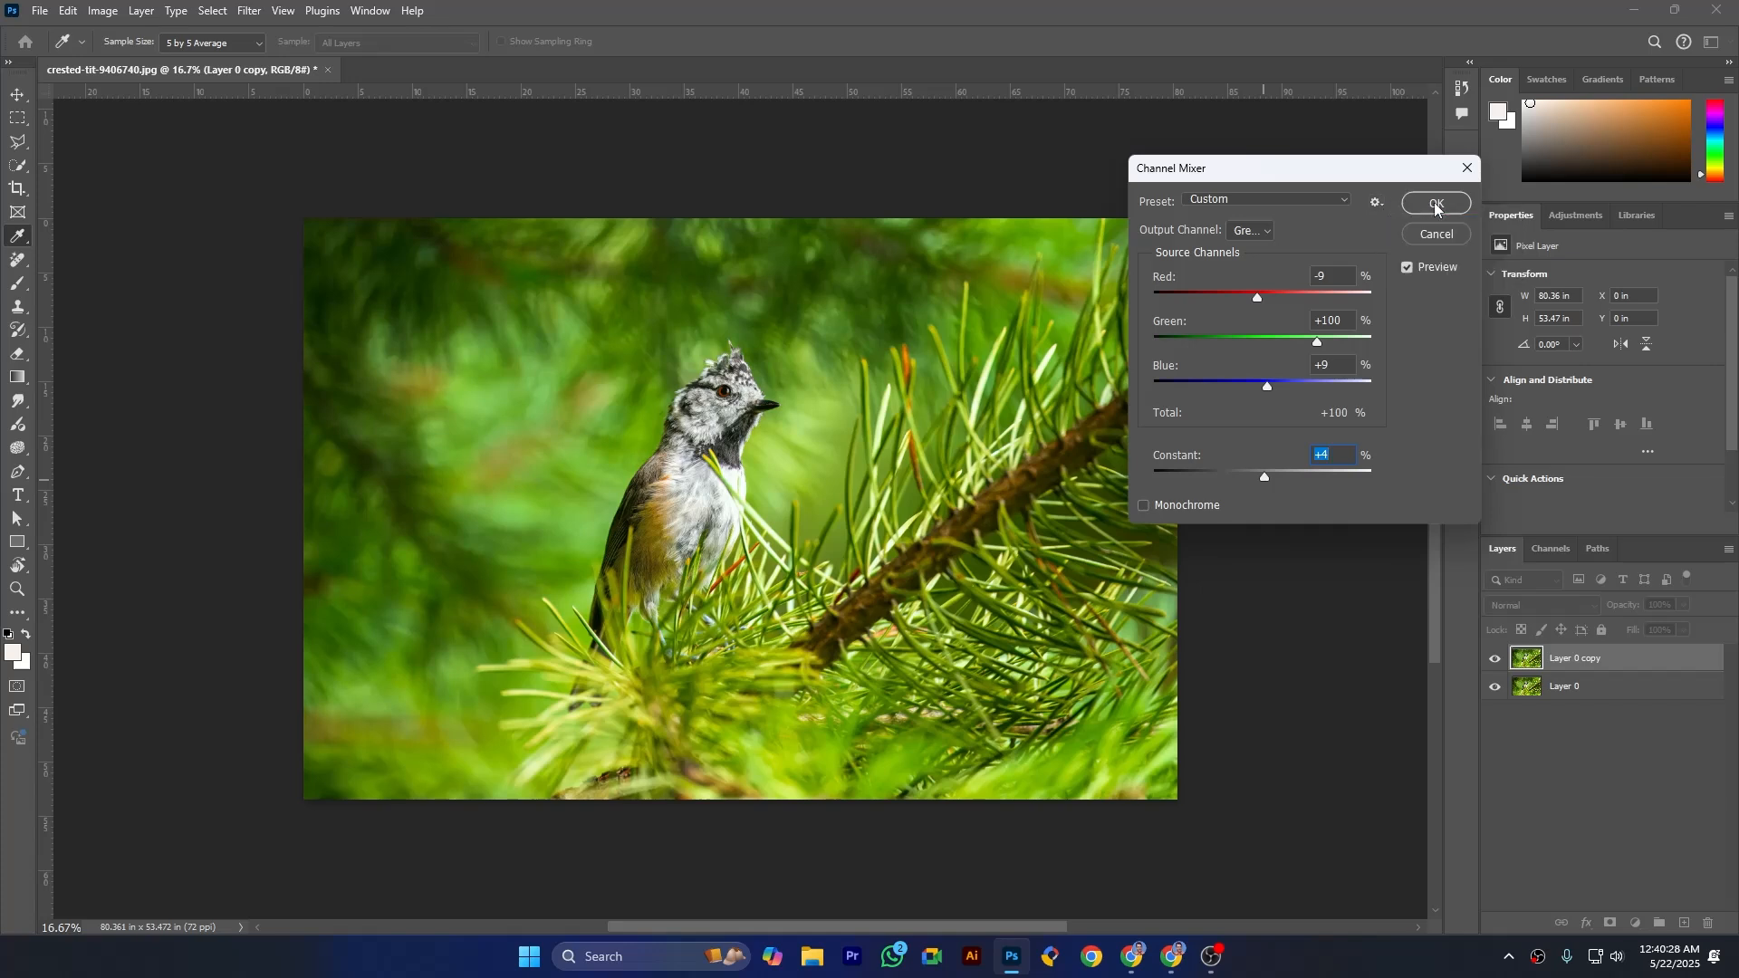
left_click(1433, 205)
key("j")
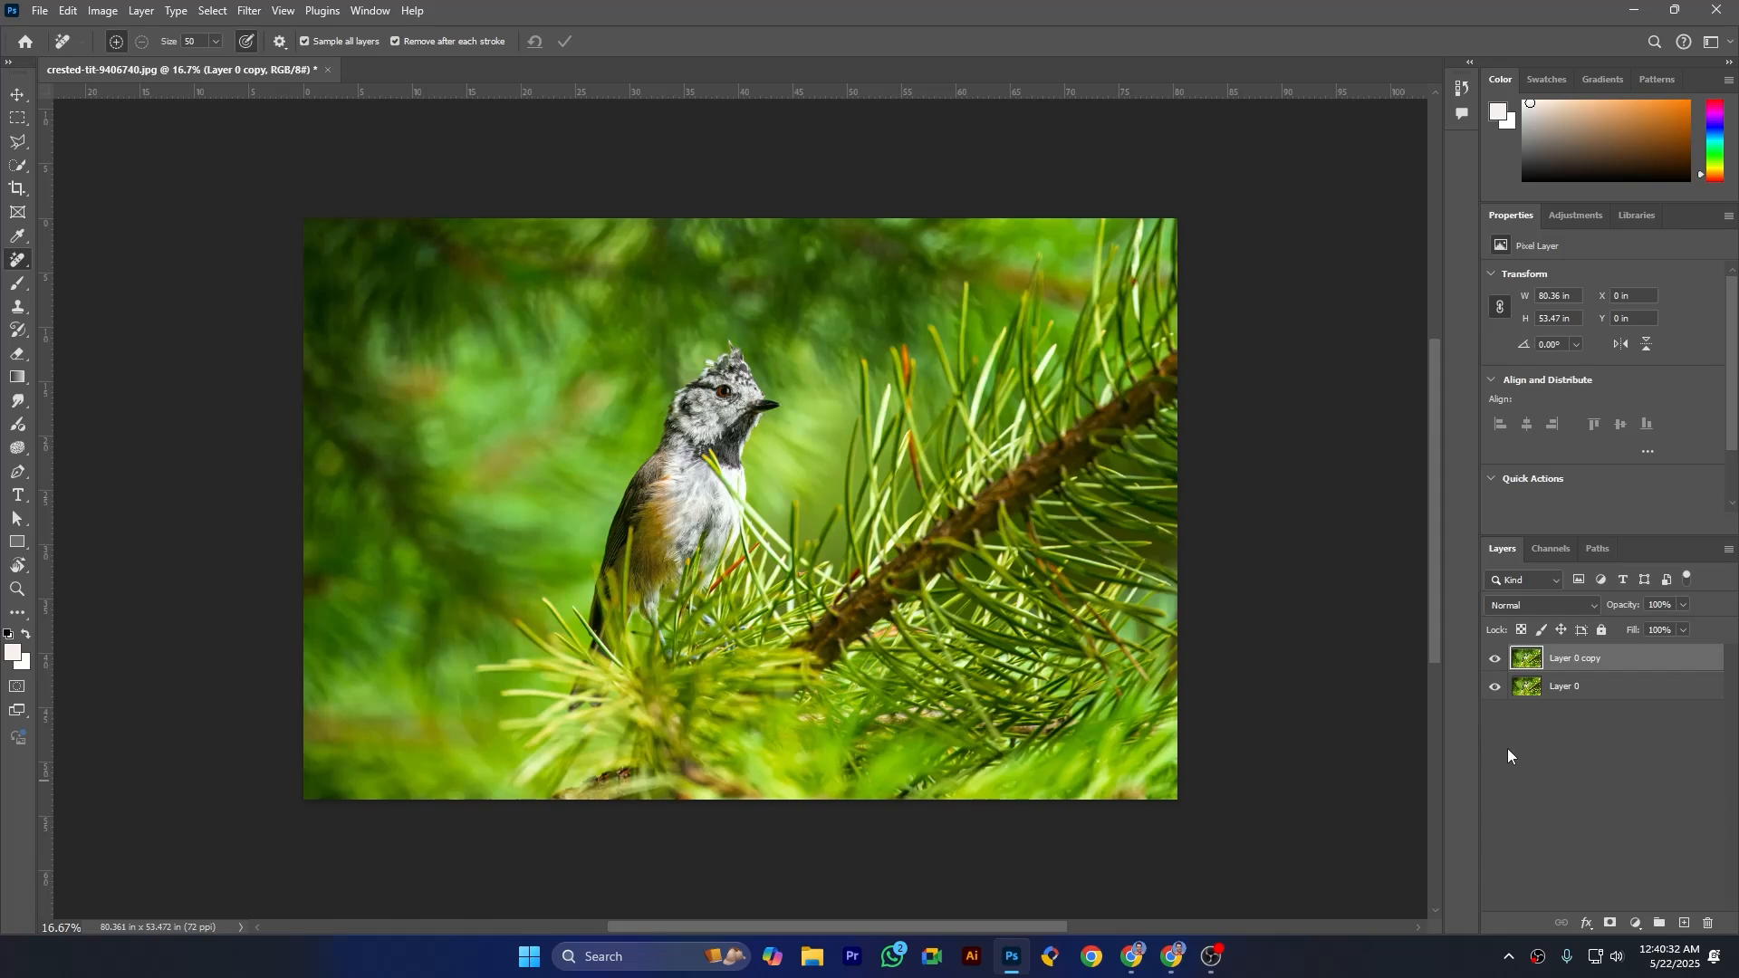
- Compare the image with Layer 0 copy hidden and shown, and isolate that layer's Green channel for viewing
left_click(1495, 660)
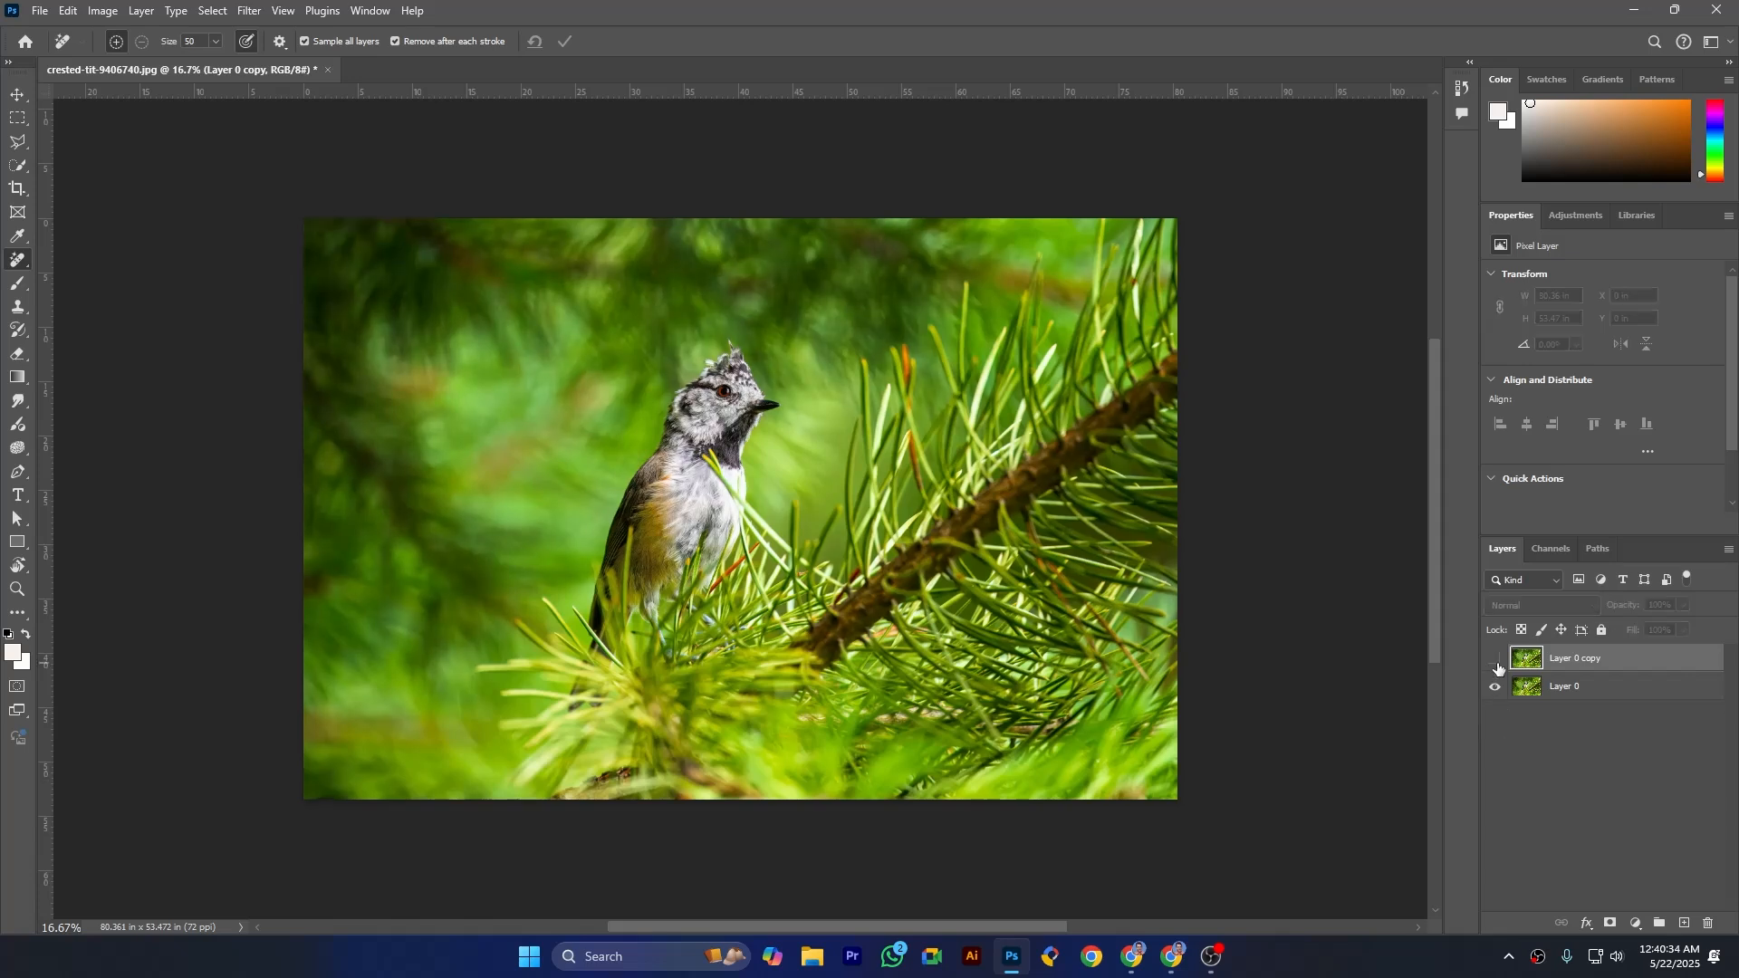
left_click(1496, 661)
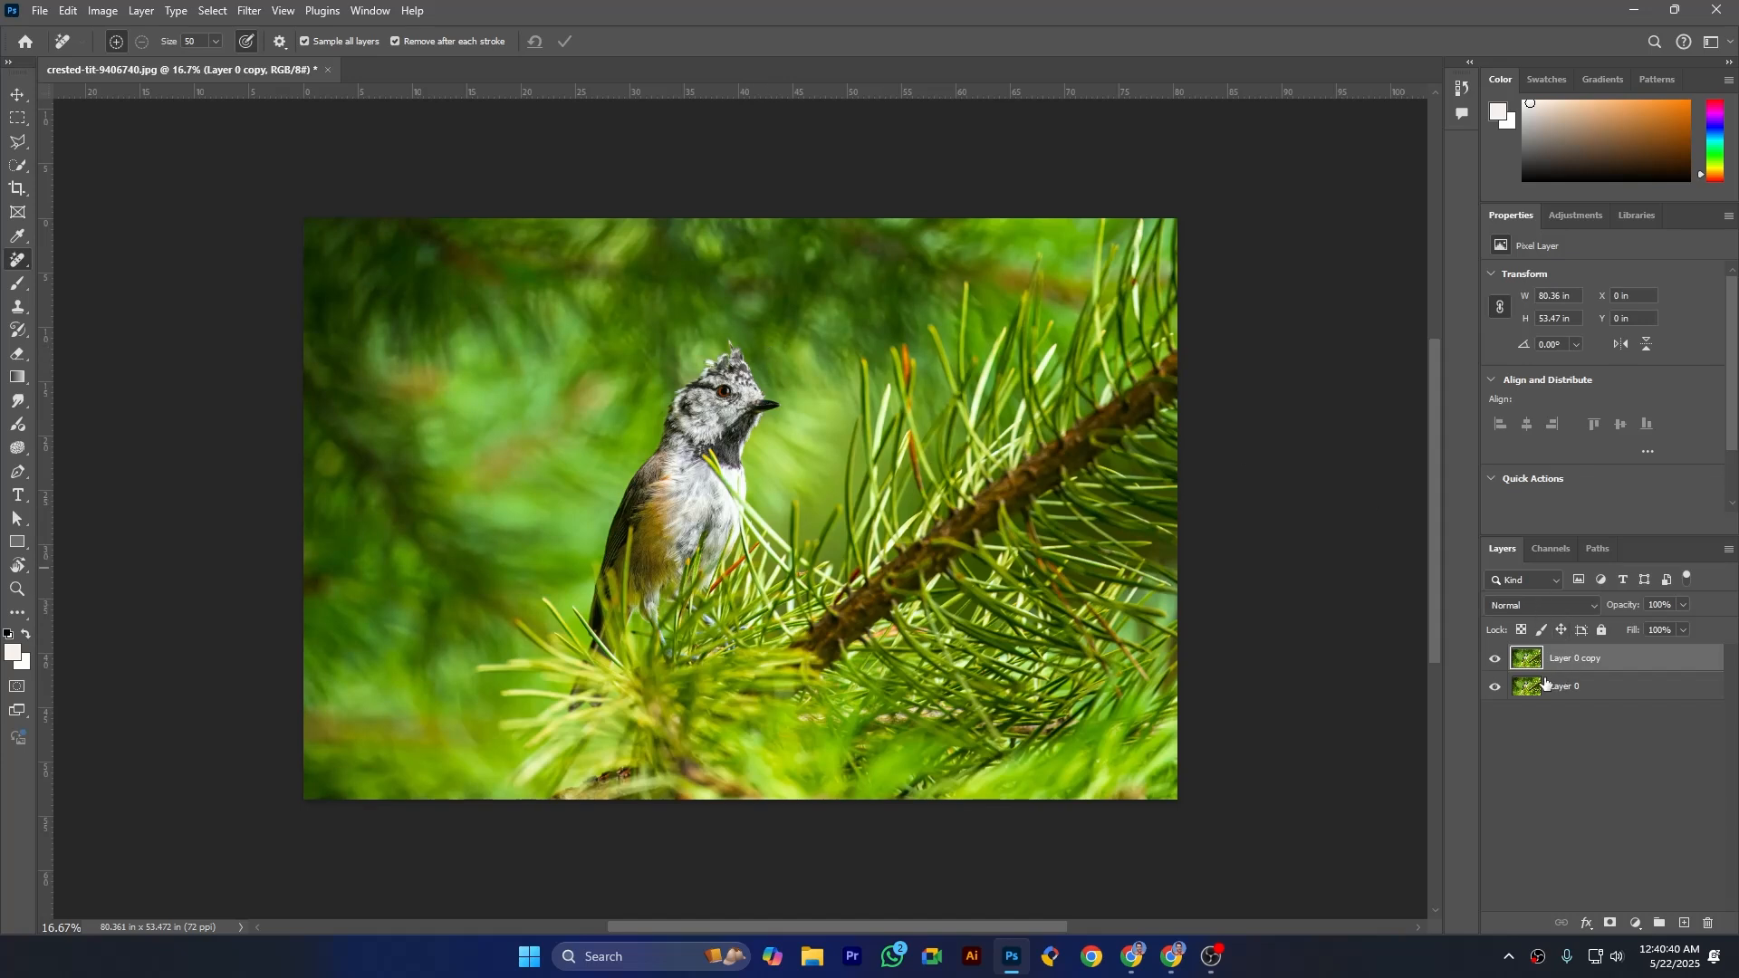
left_click(1551, 549)
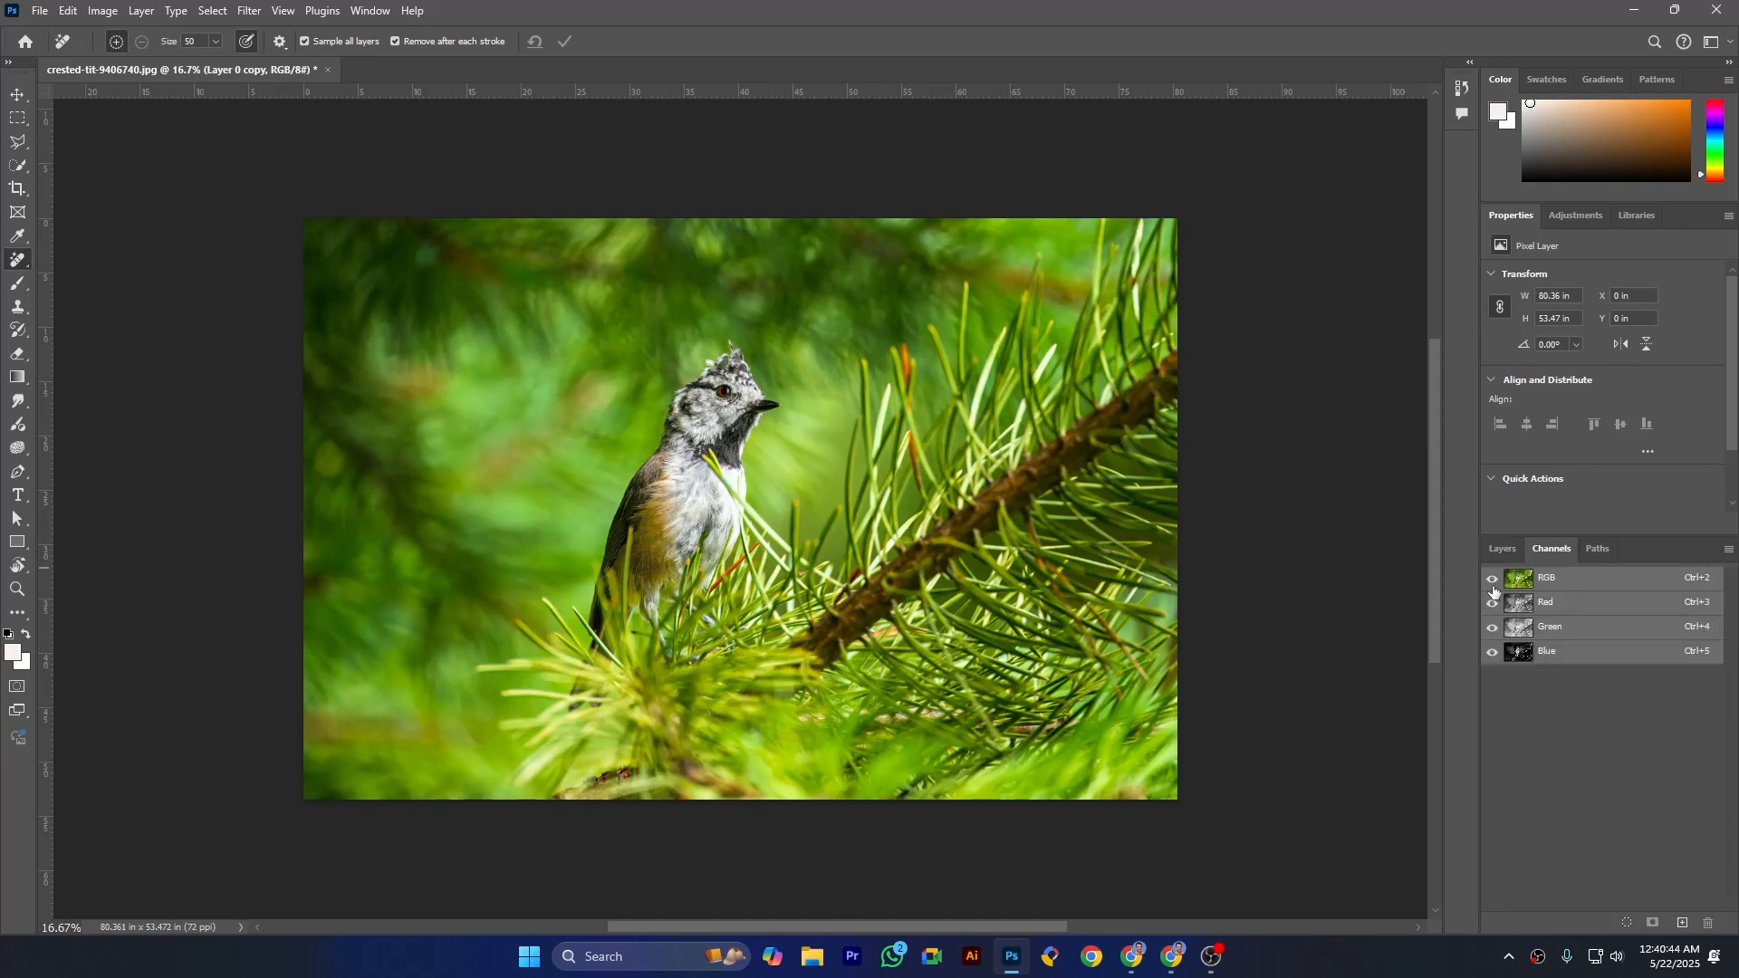
left_click(1491, 652)
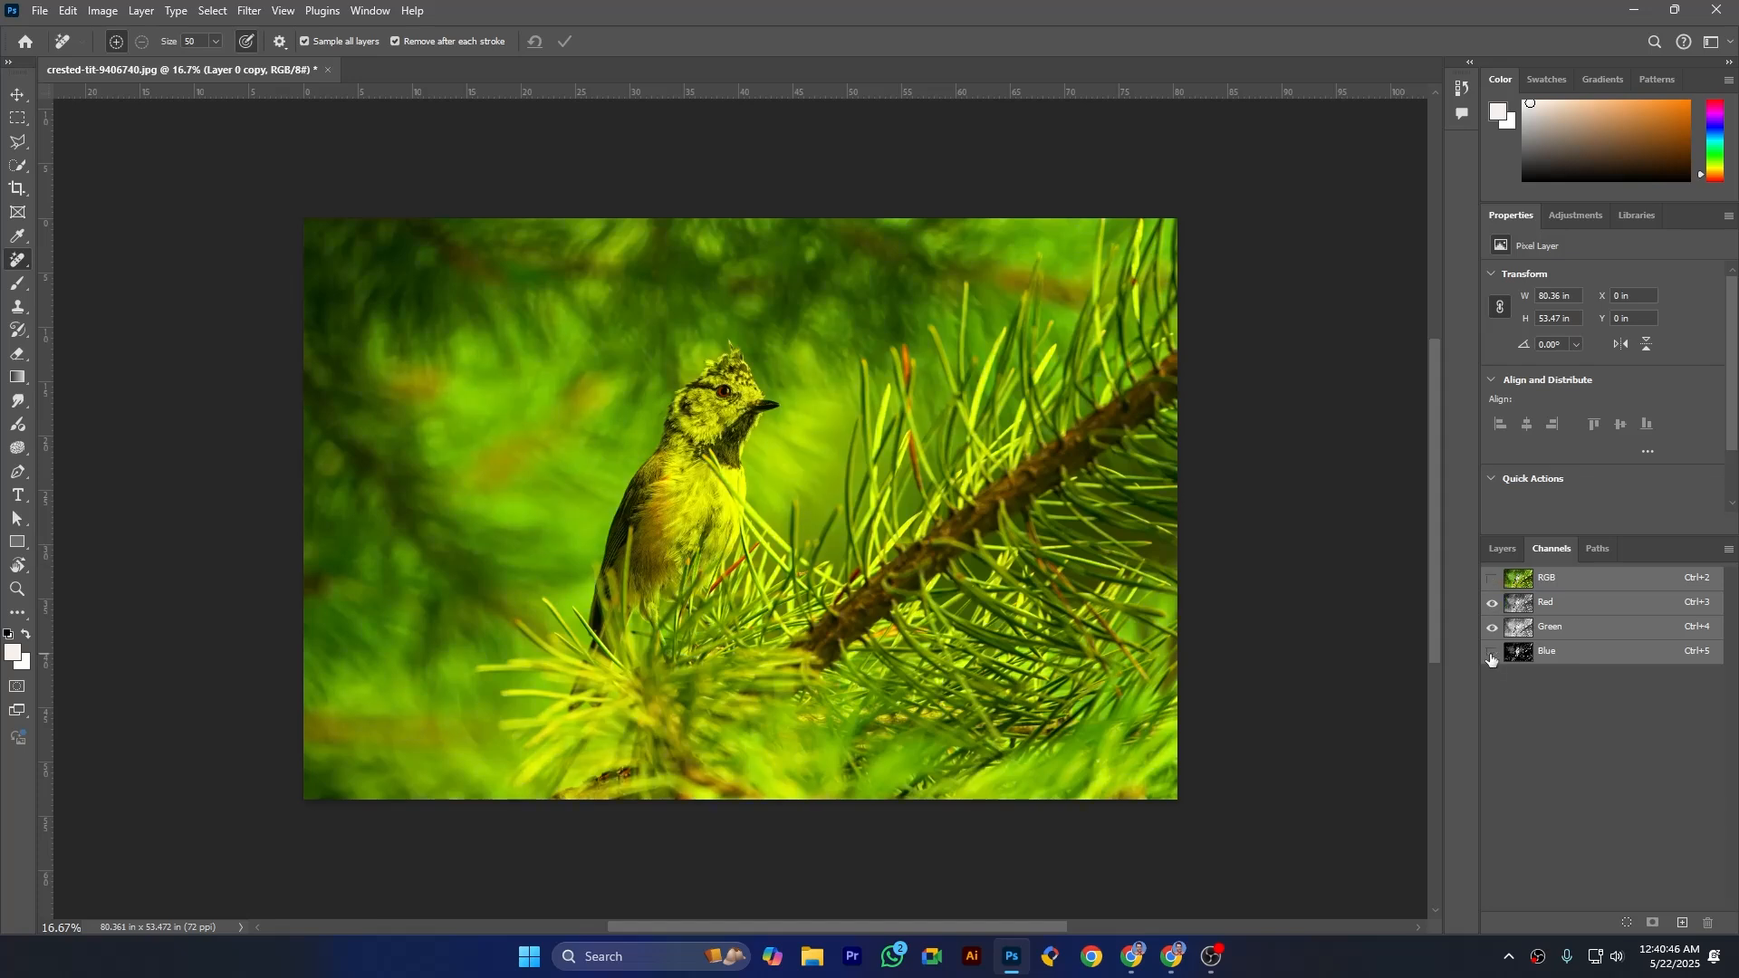
left_click(1492, 627)
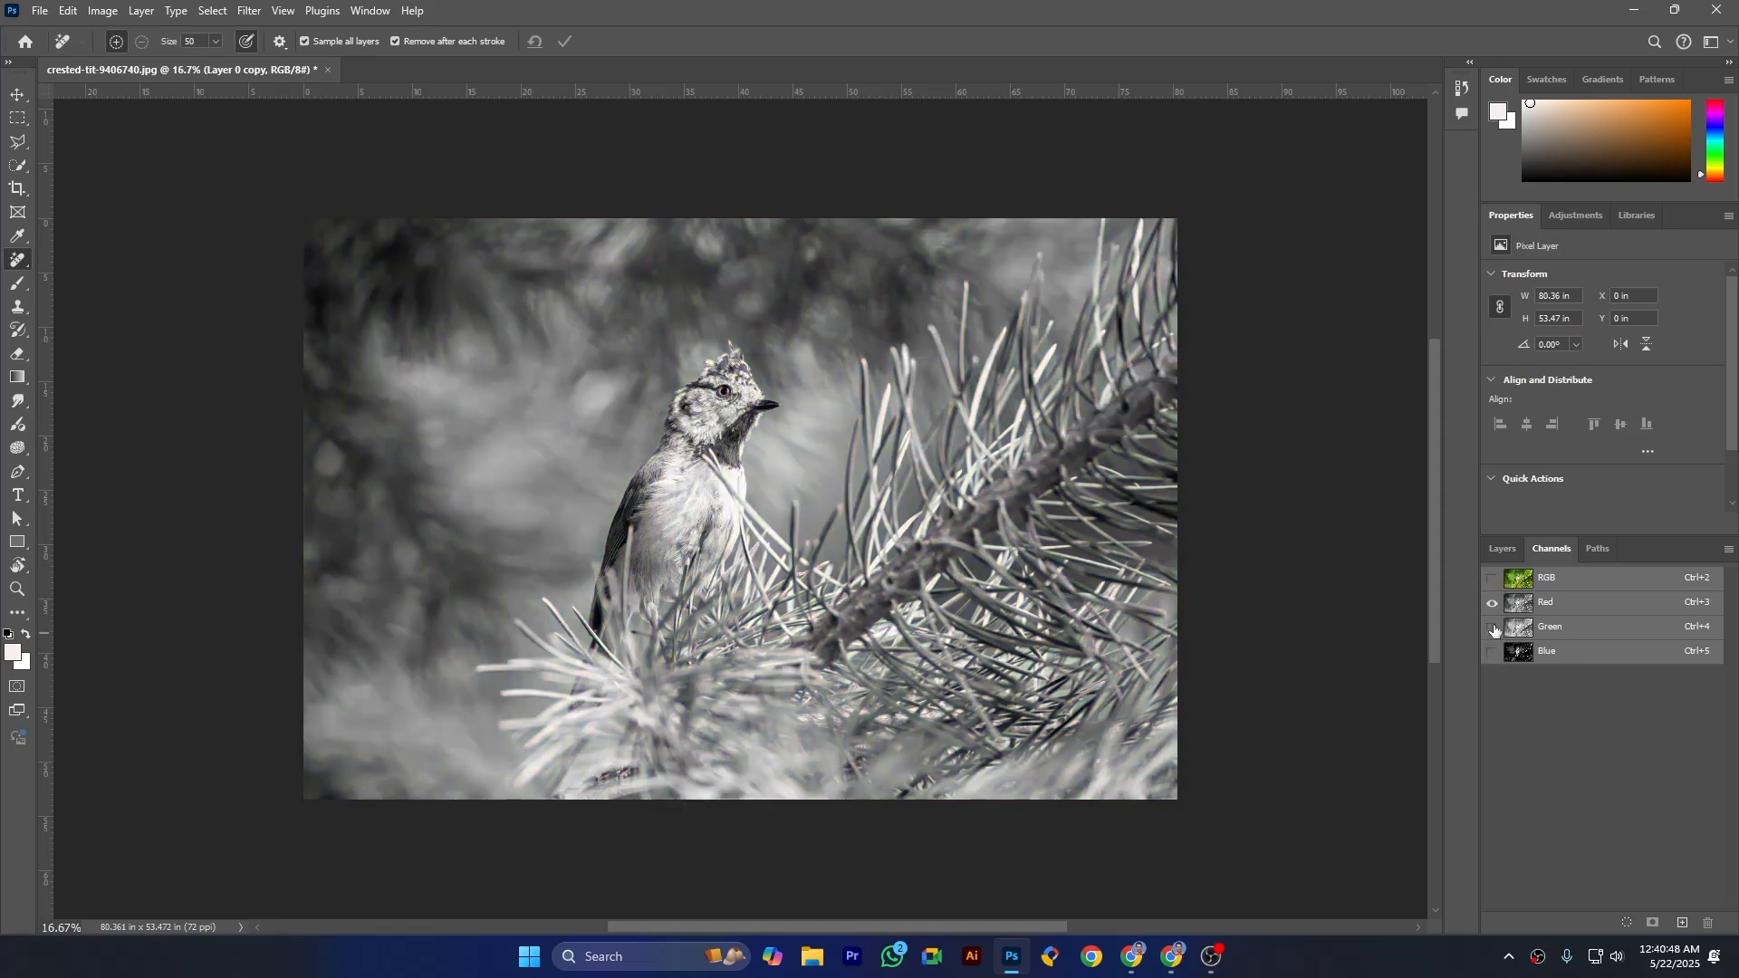
left_click(1493, 634)
left_click(1491, 602)
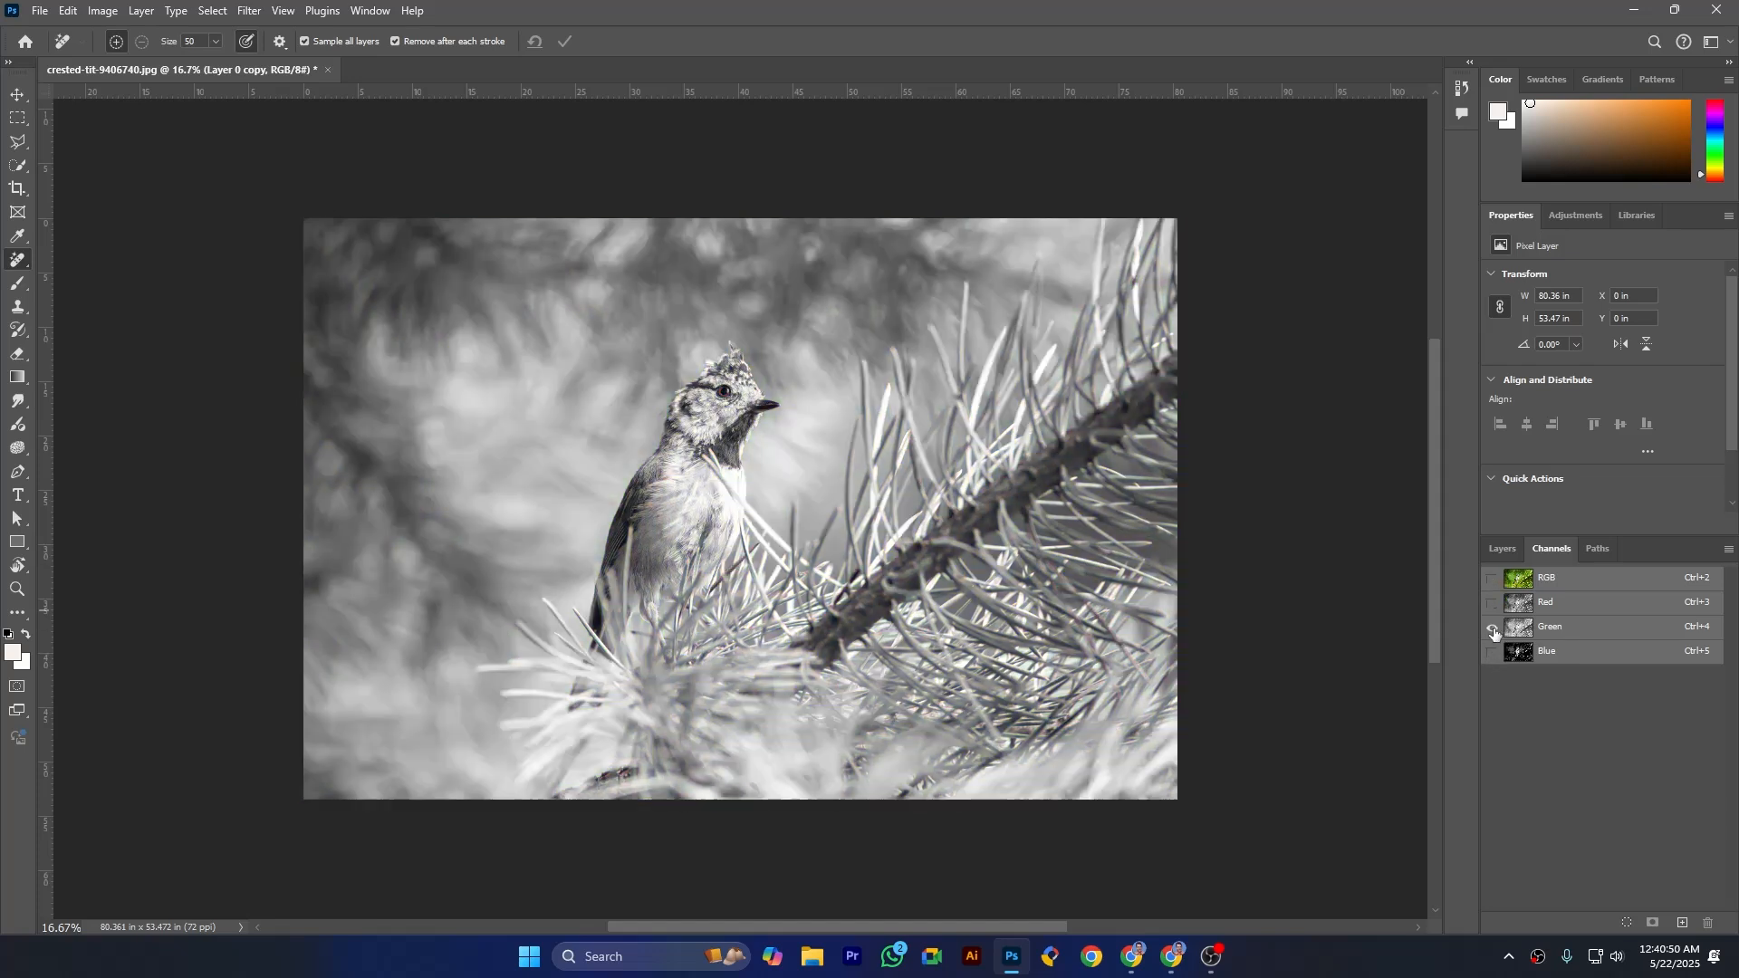
- Select the original Layer 0 and view only its Green channel, with Red and Blue hidden
left_click(1511, 550)
left_click(1555, 686)
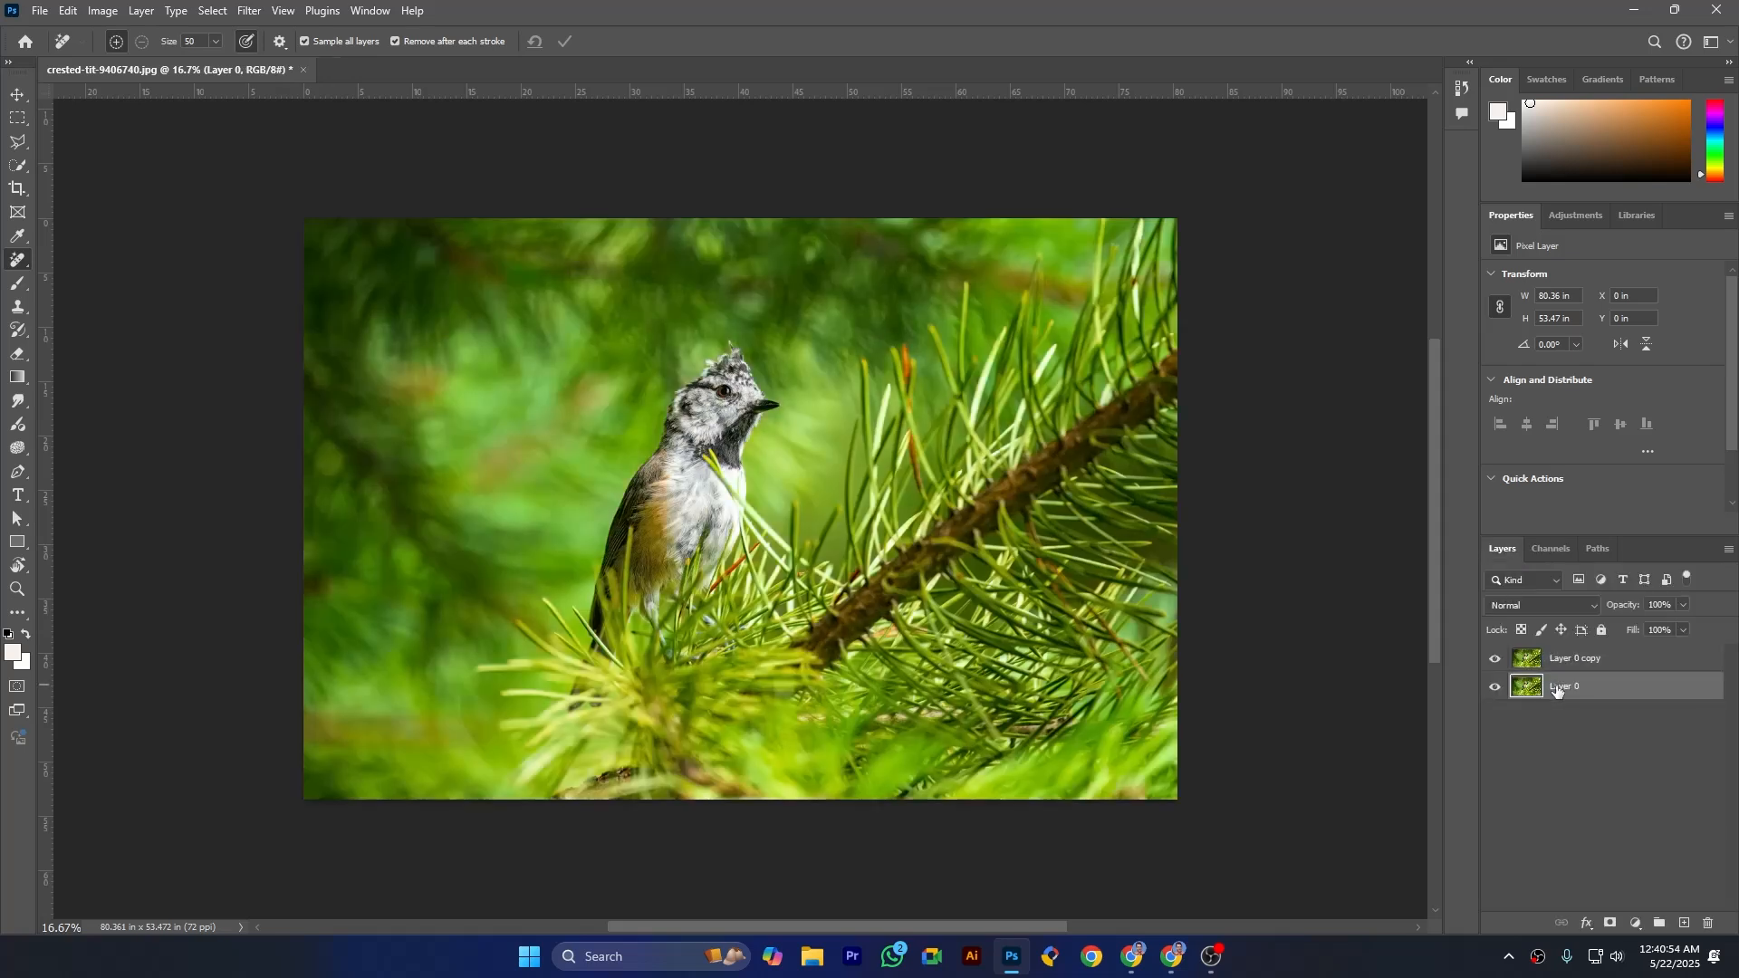
left_click(1548, 548)
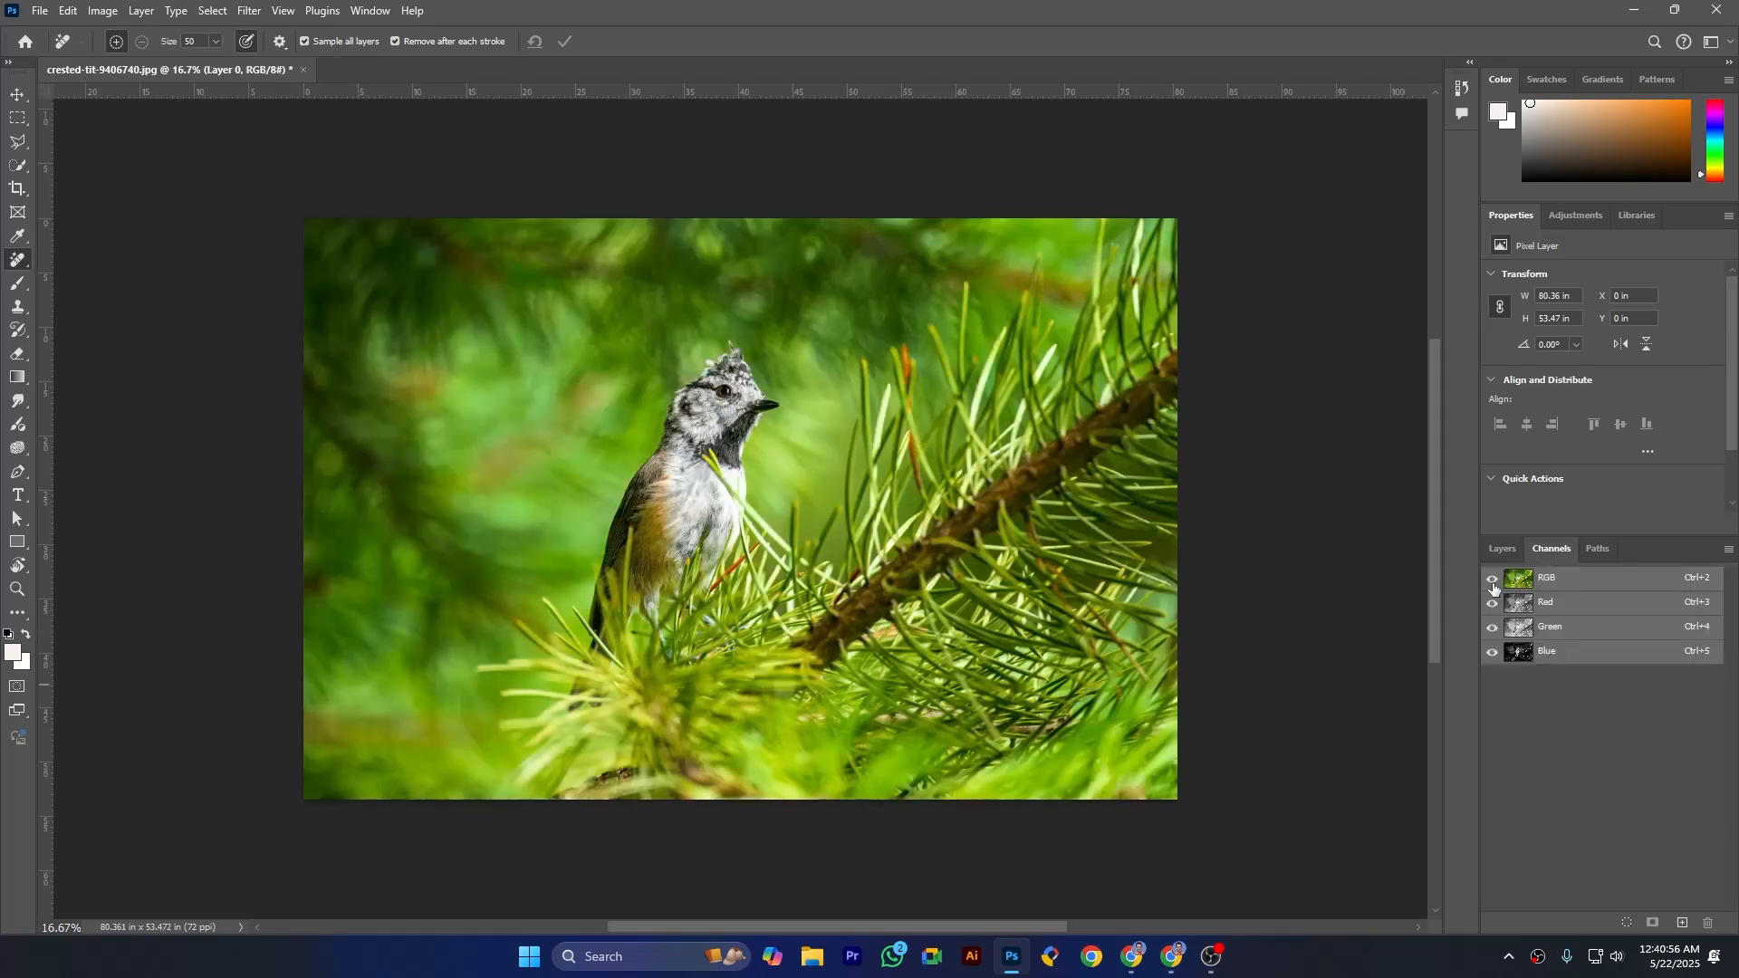
left_click(1492, 652)
left_click(1492, 627)
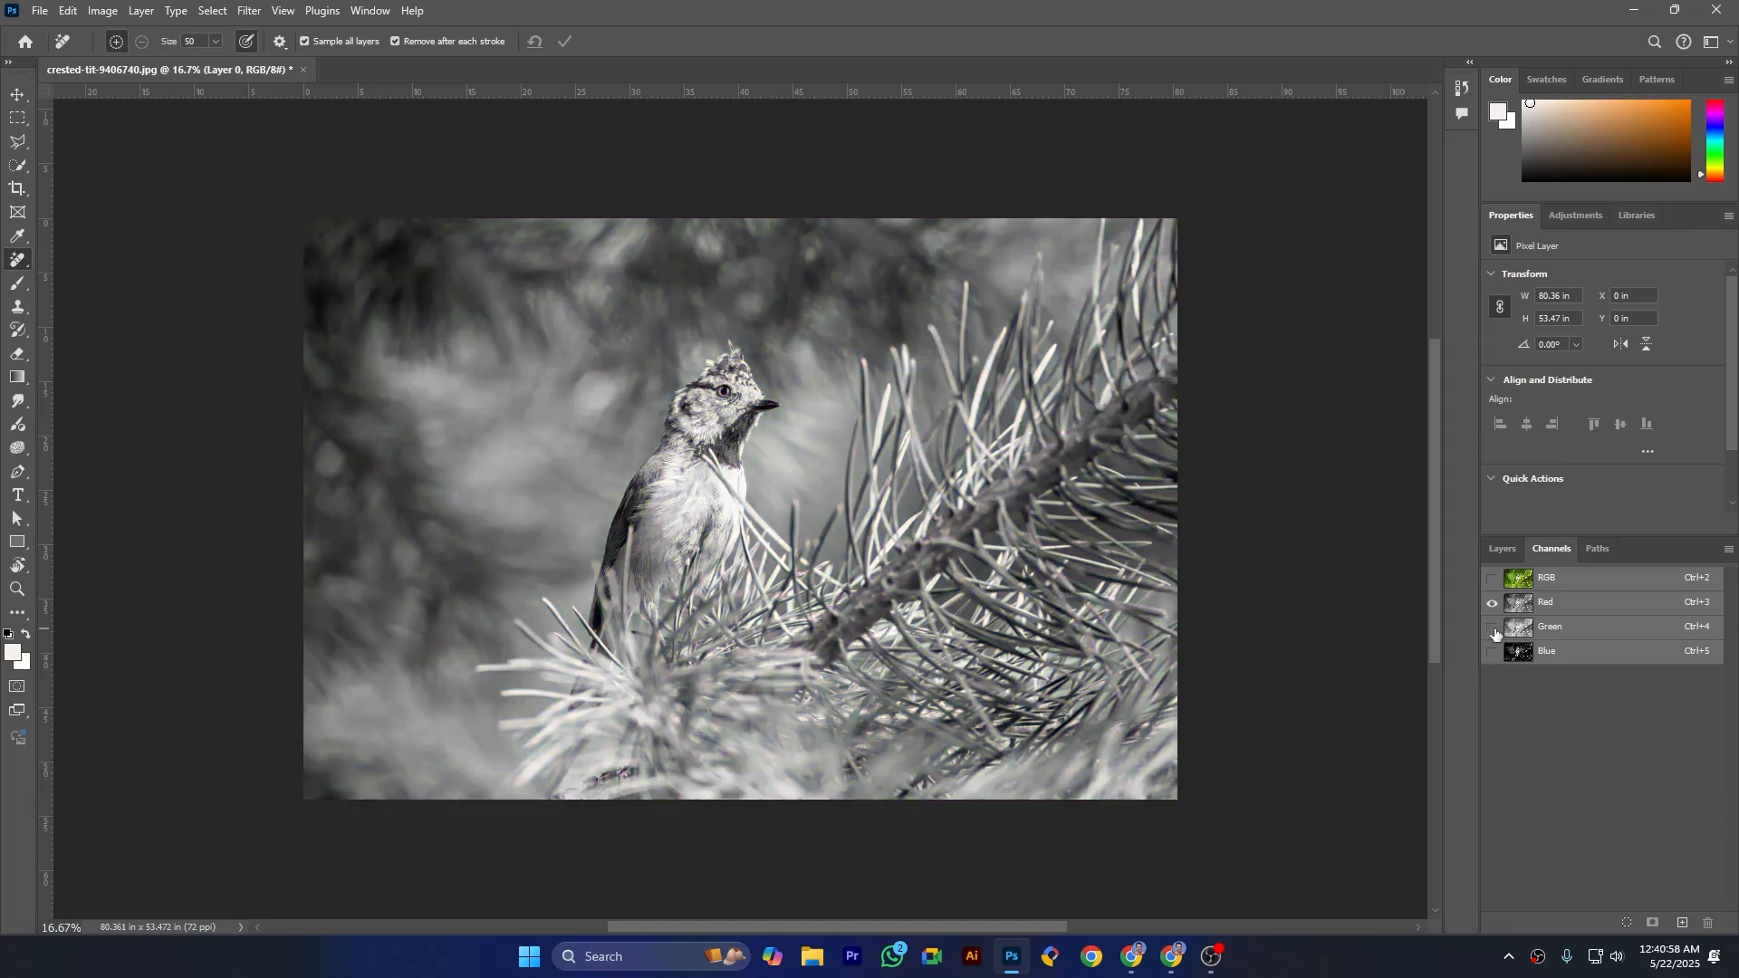
left_click(1492, 628)
left_click(1491, 603)
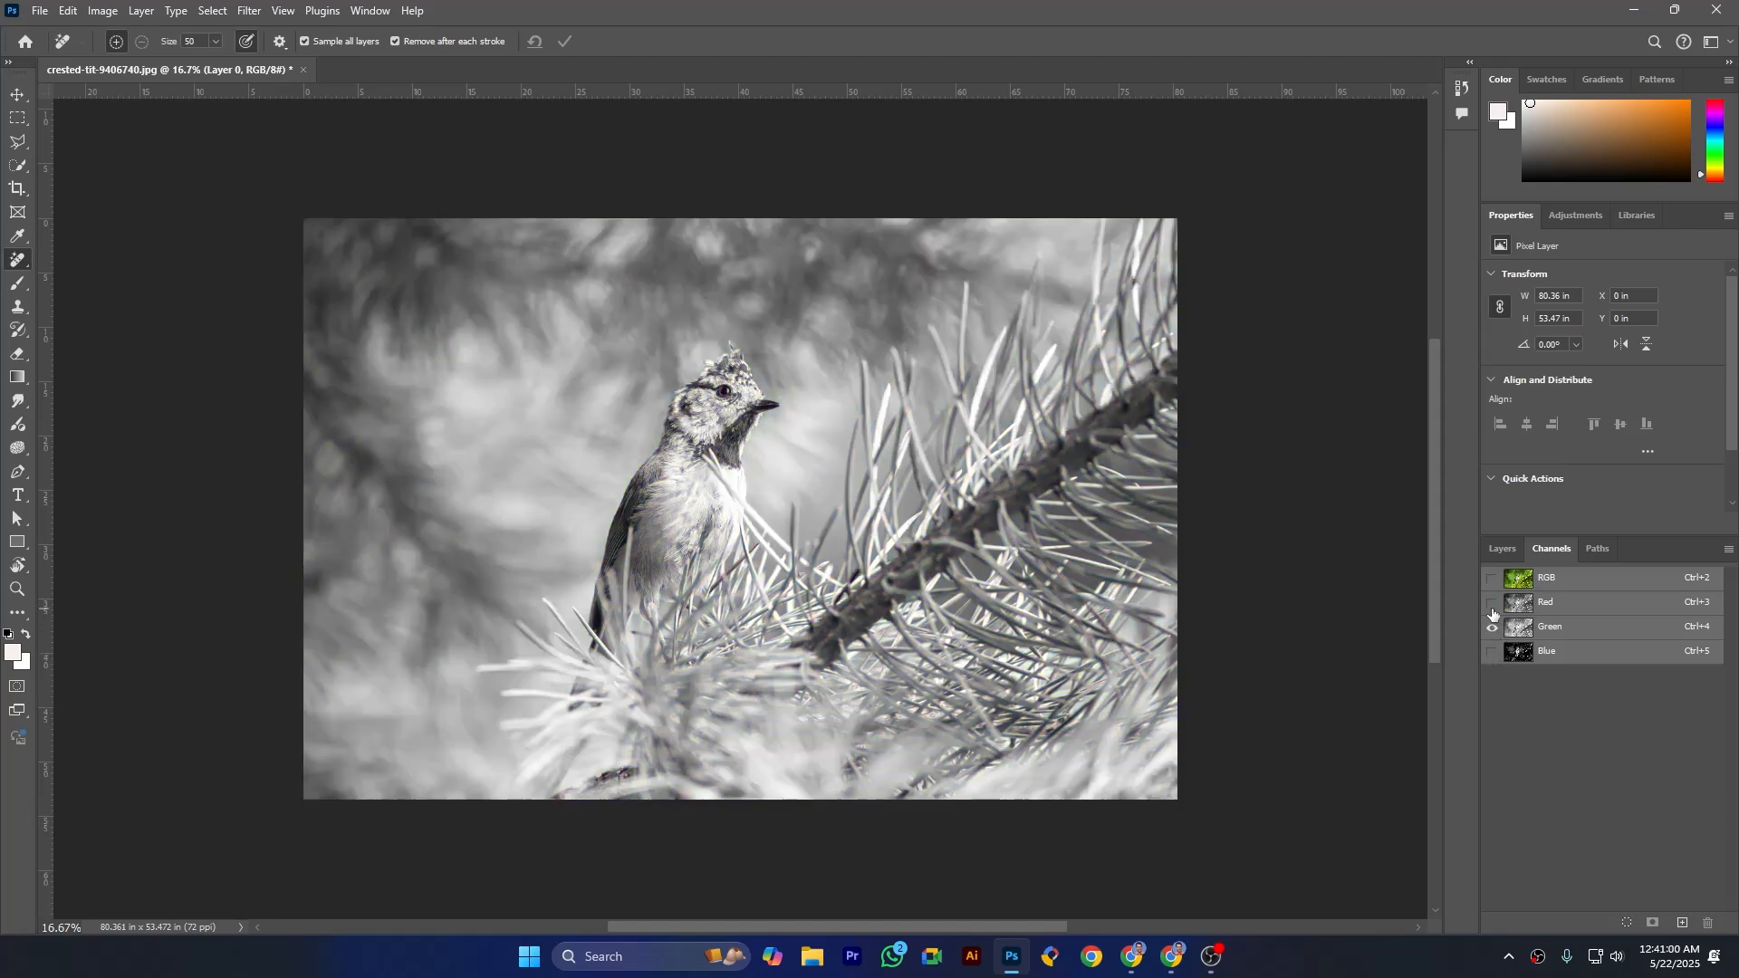
- Reselect Layer 0 copy and display only its Green channel by hiding Blue and Red
left_click(1505, 549)
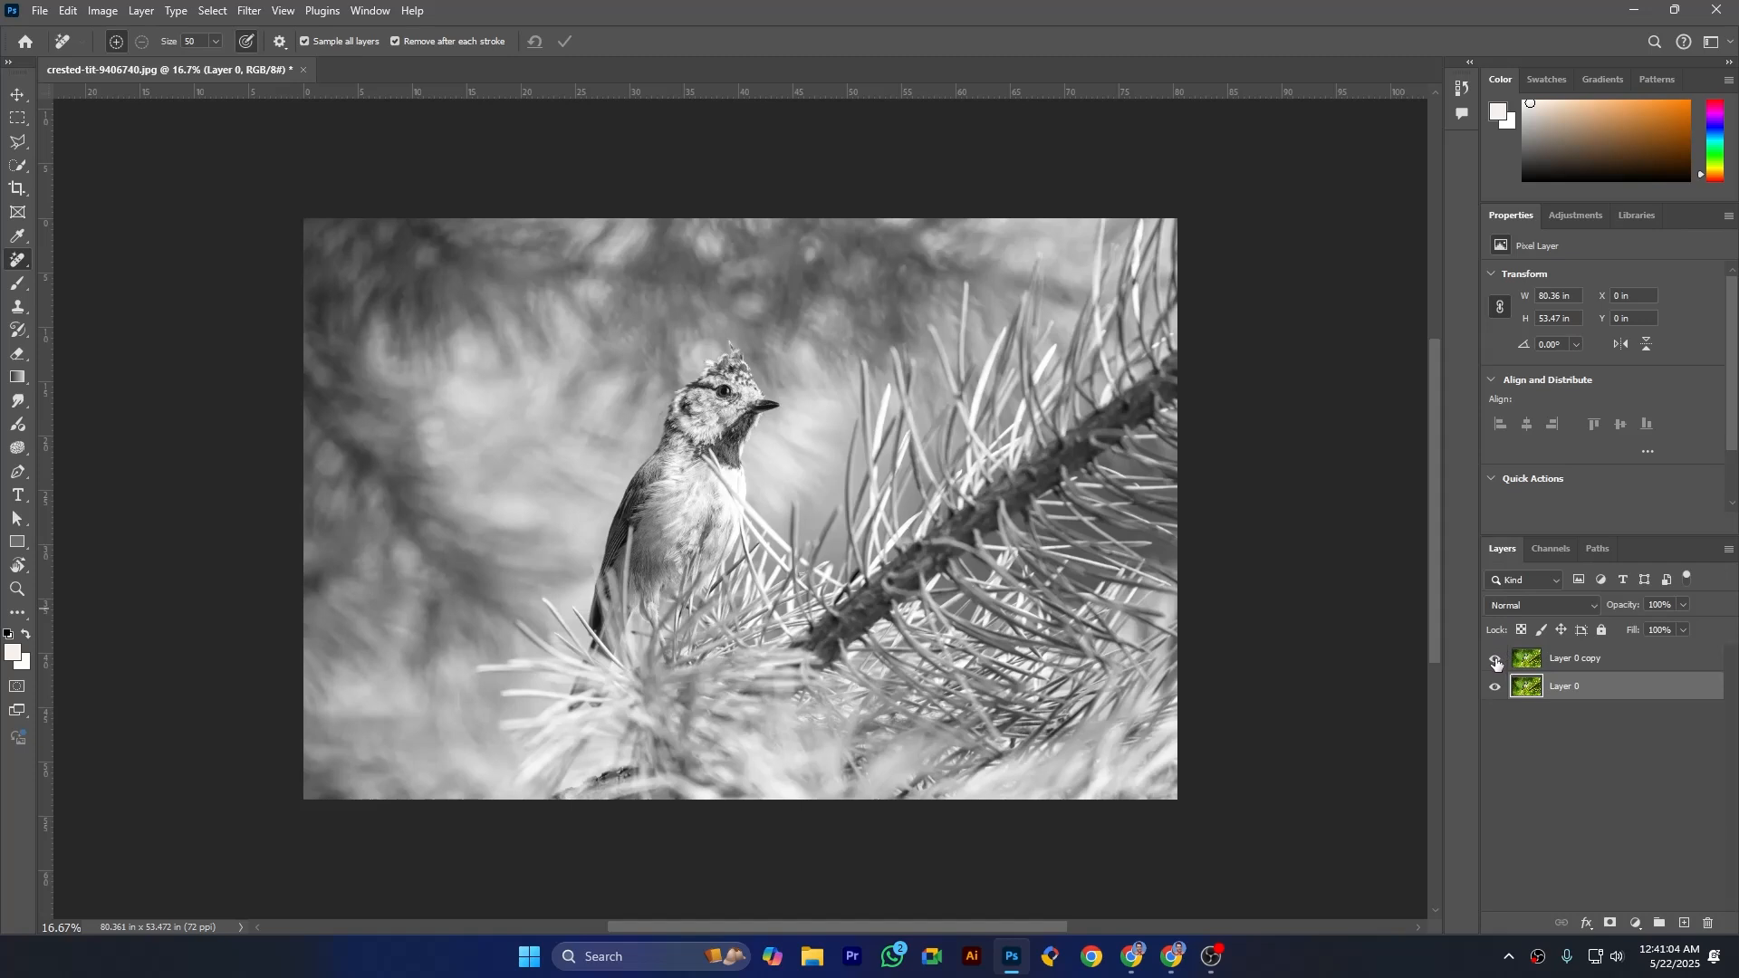
left_click(1526, 659)
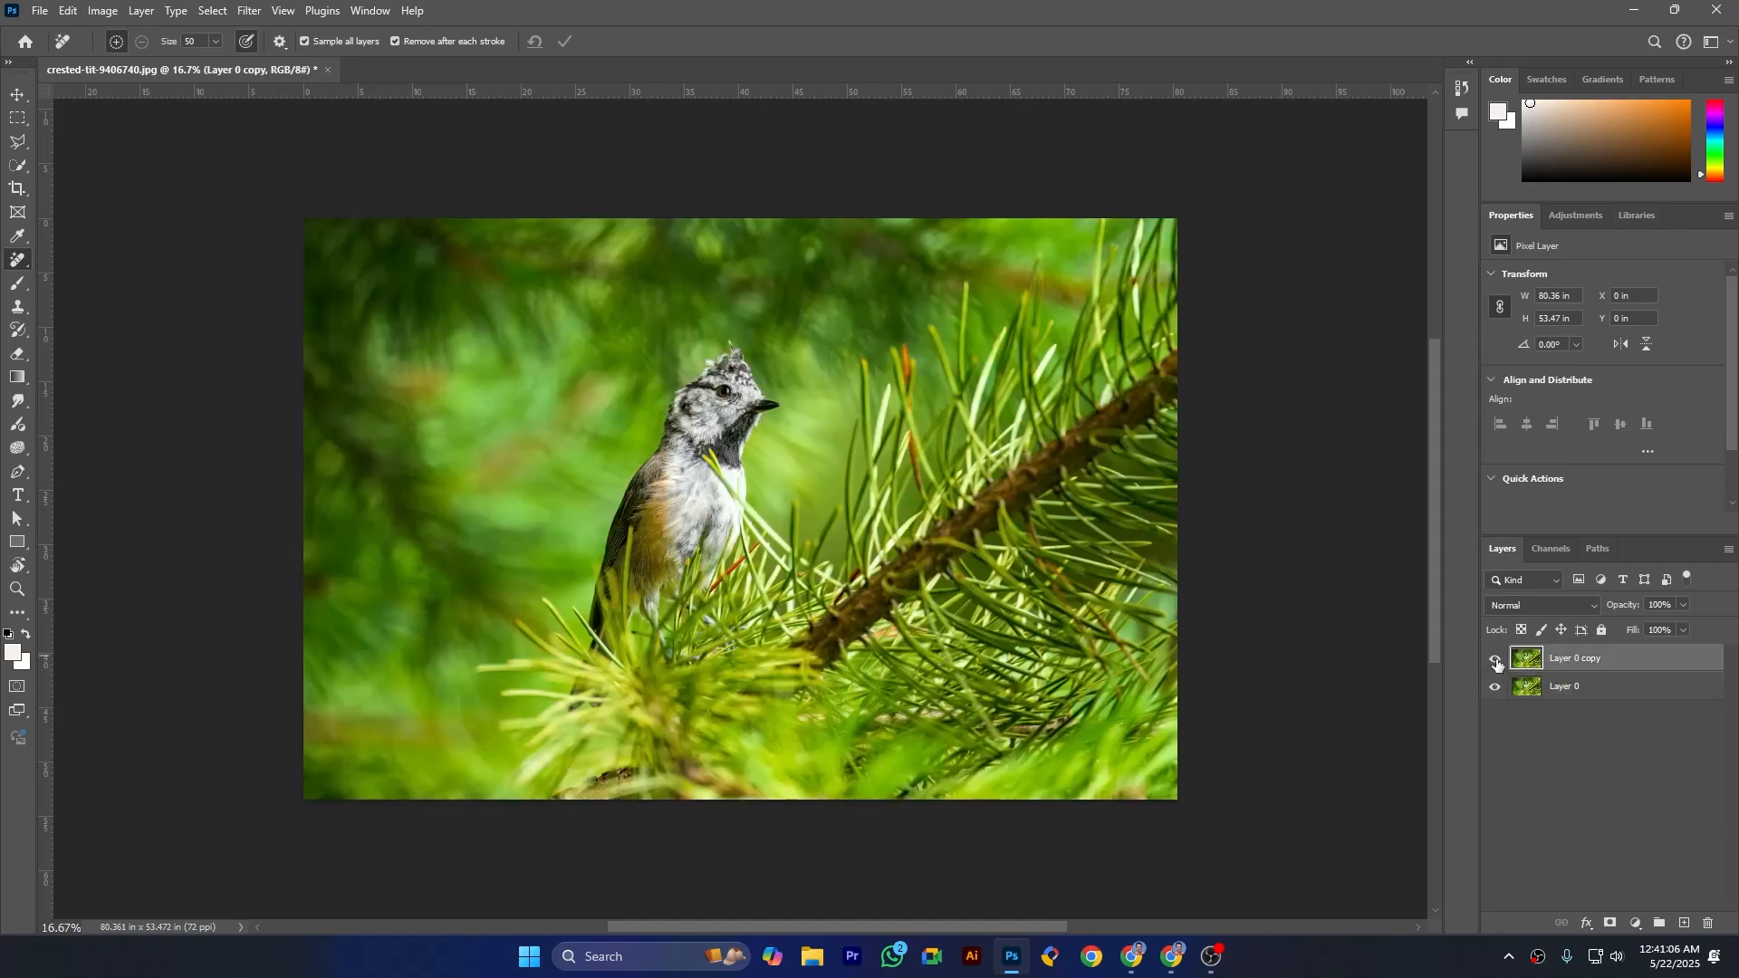
left_click(1547, 550)
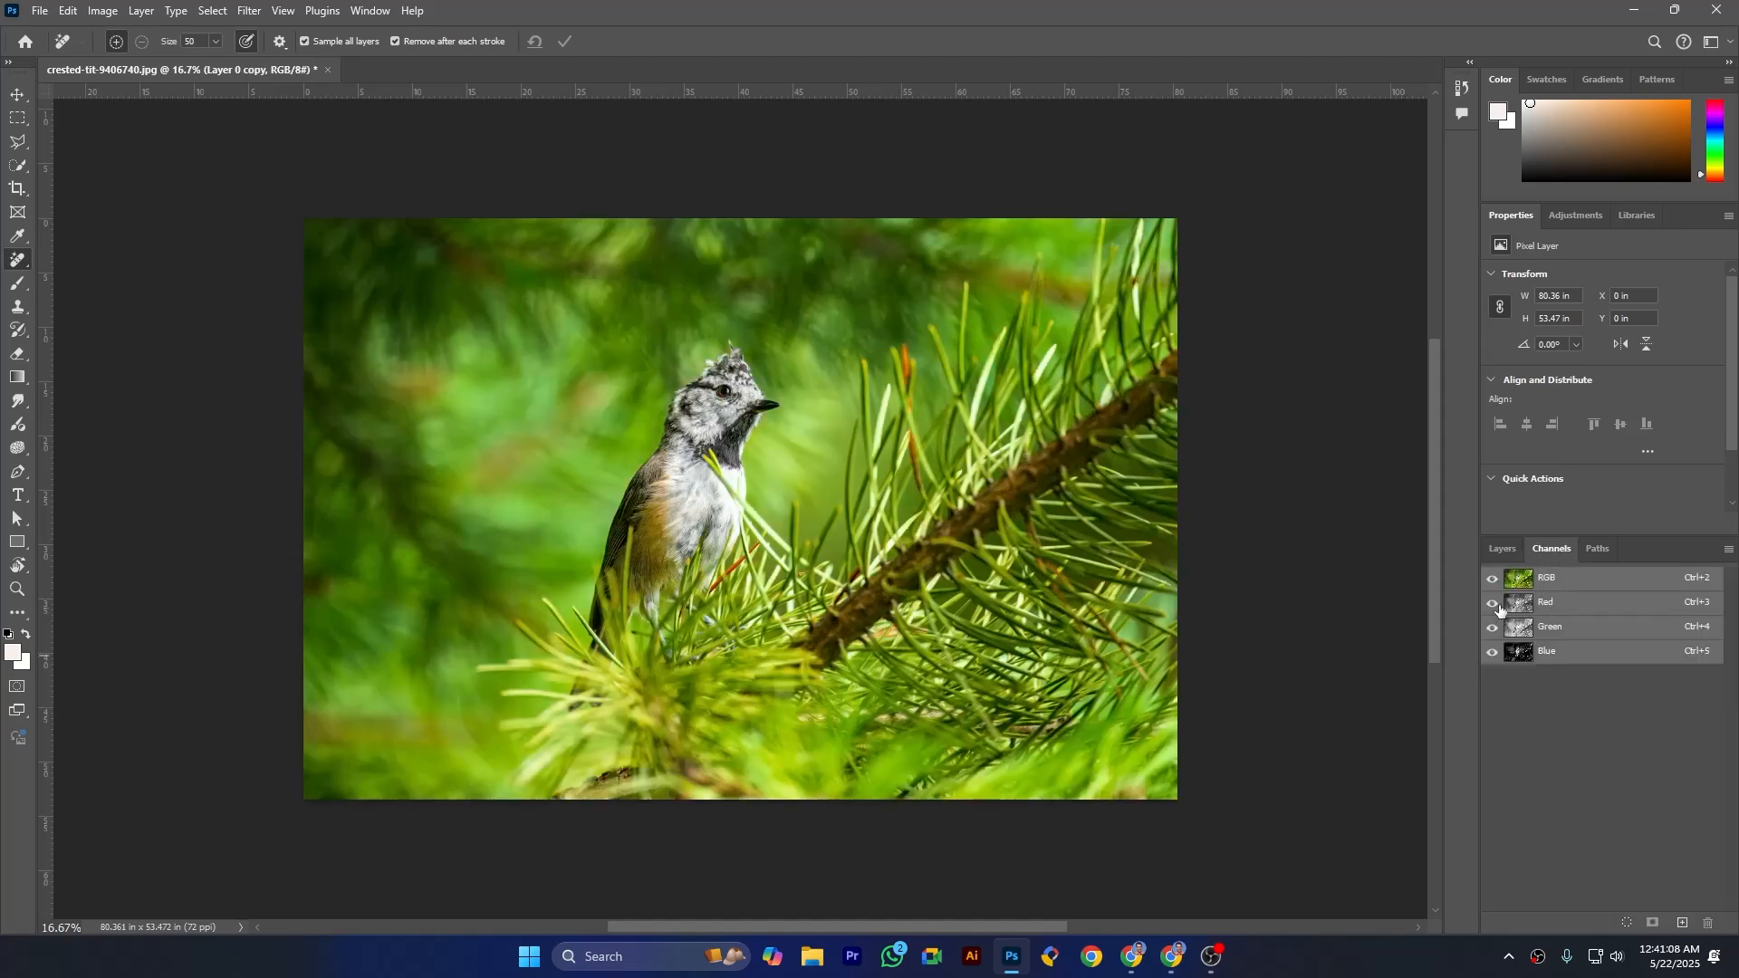
left_click(1491, 651)
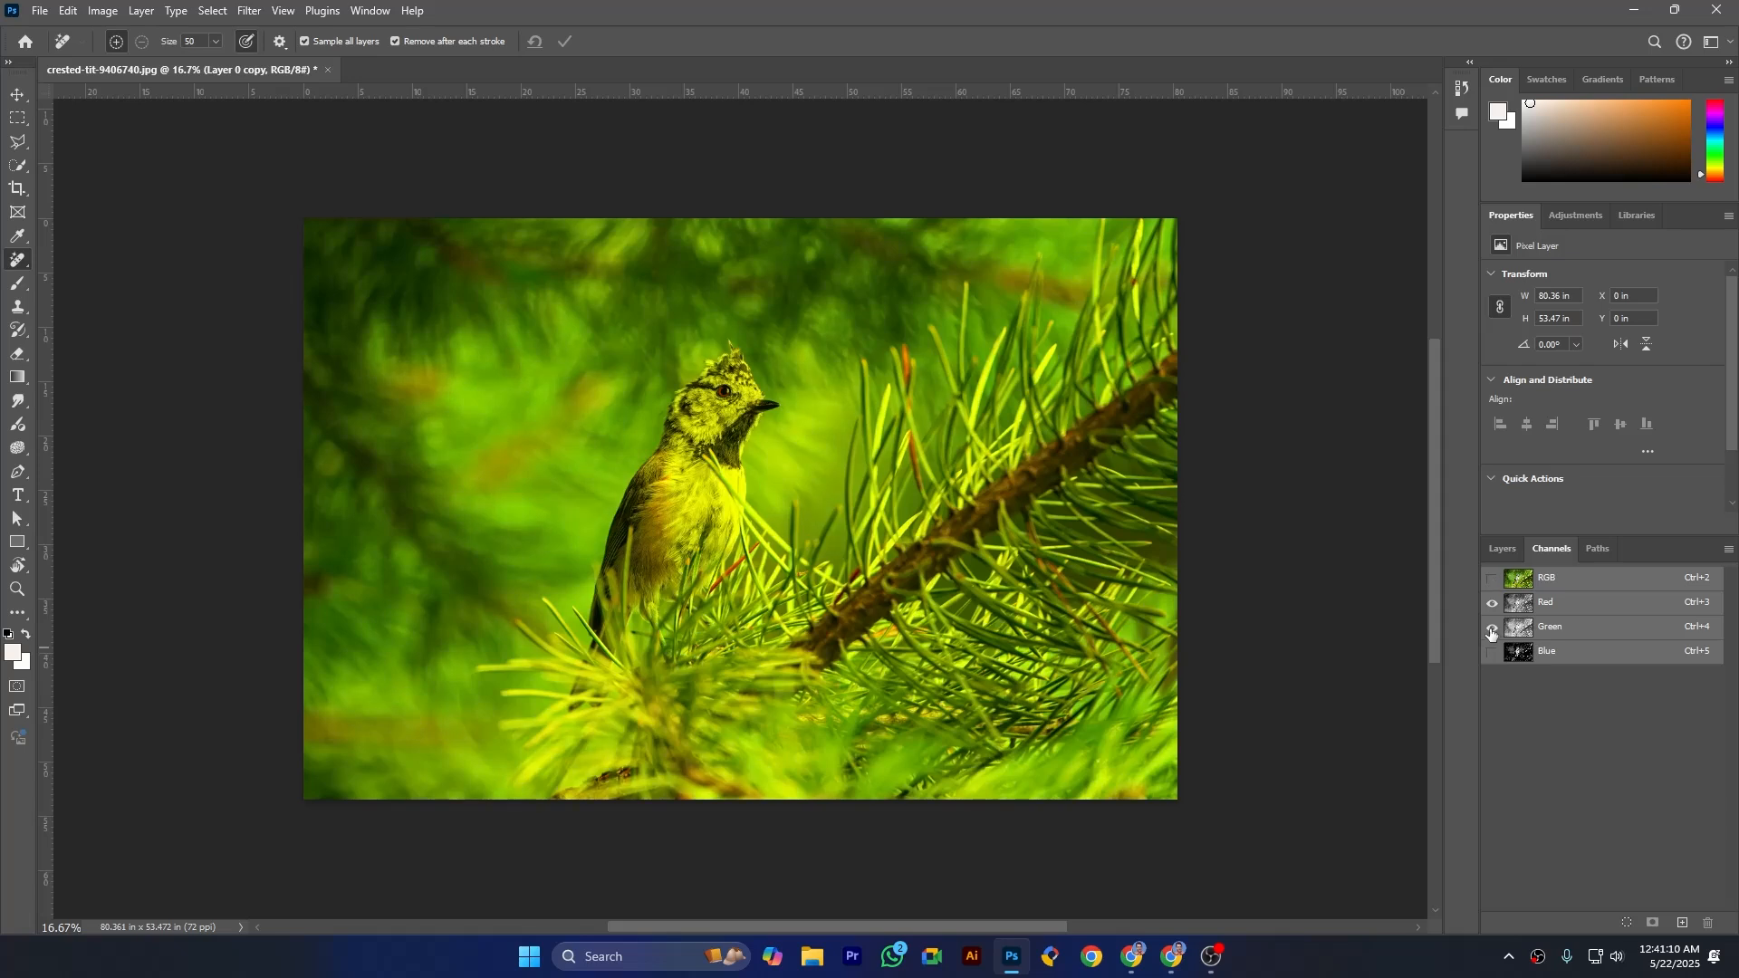
left_click(1493, 603)
- Toggle Layer 0 copy's visibility repeatedly to compare the Green channel before and after the adjustment, leaving the layer shown
left_click(1501, 550)
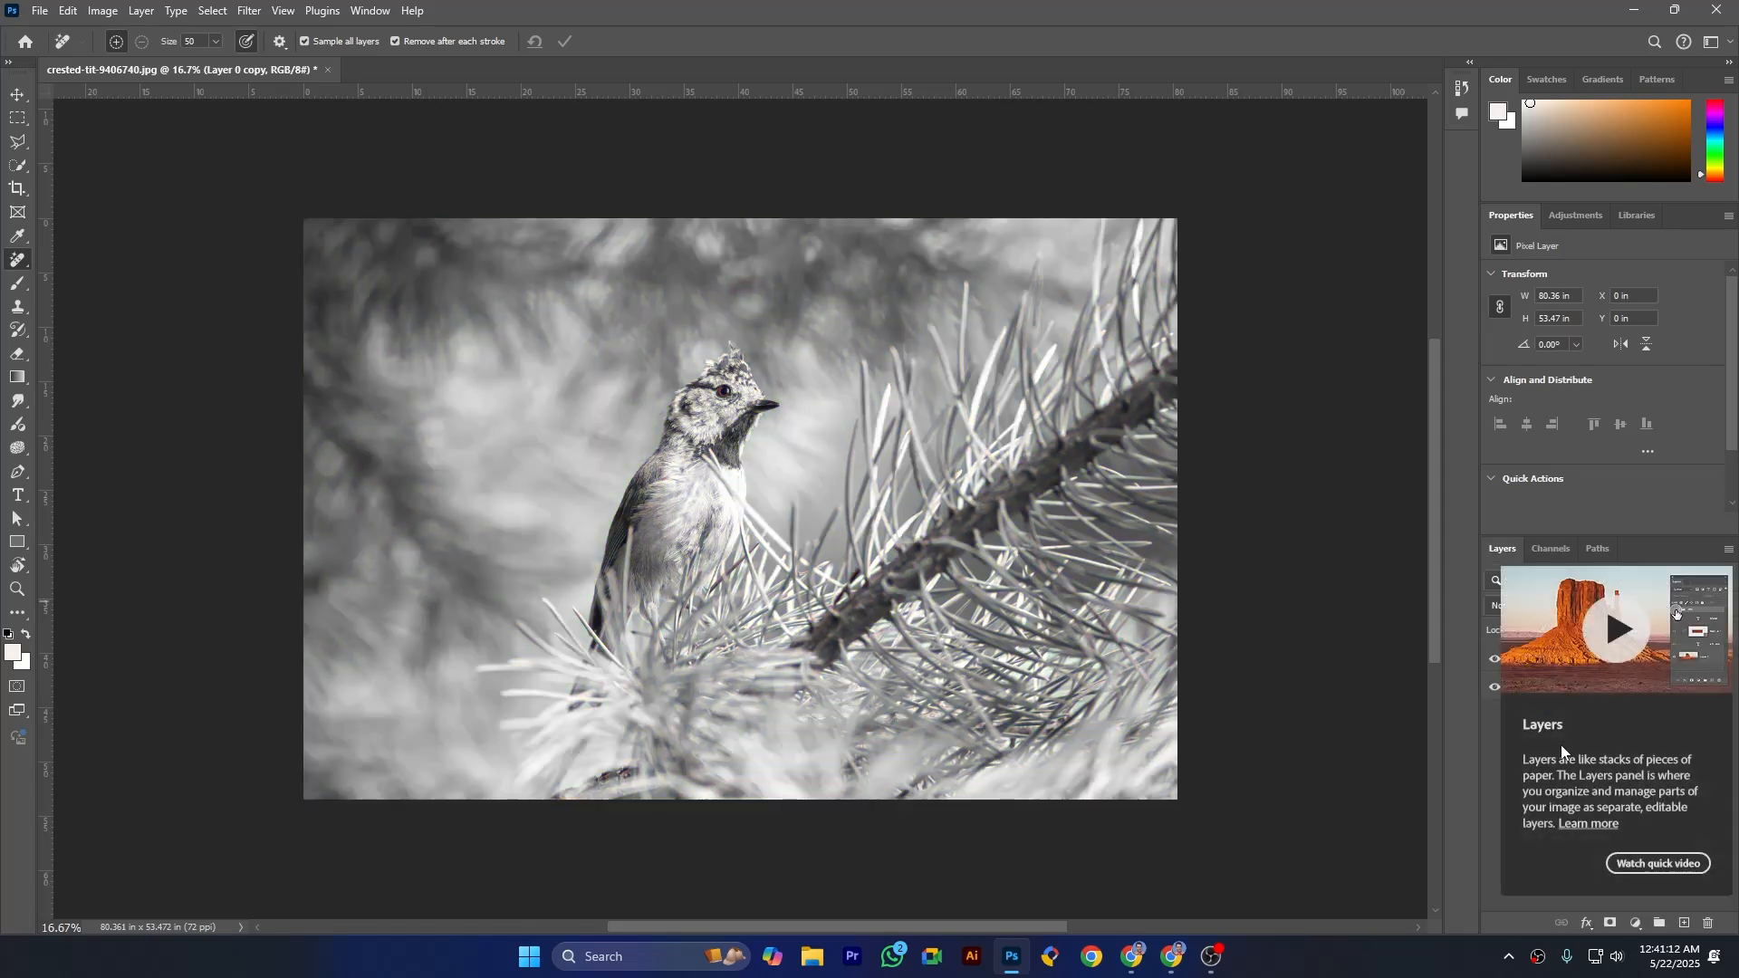
left_click(1495, 661)
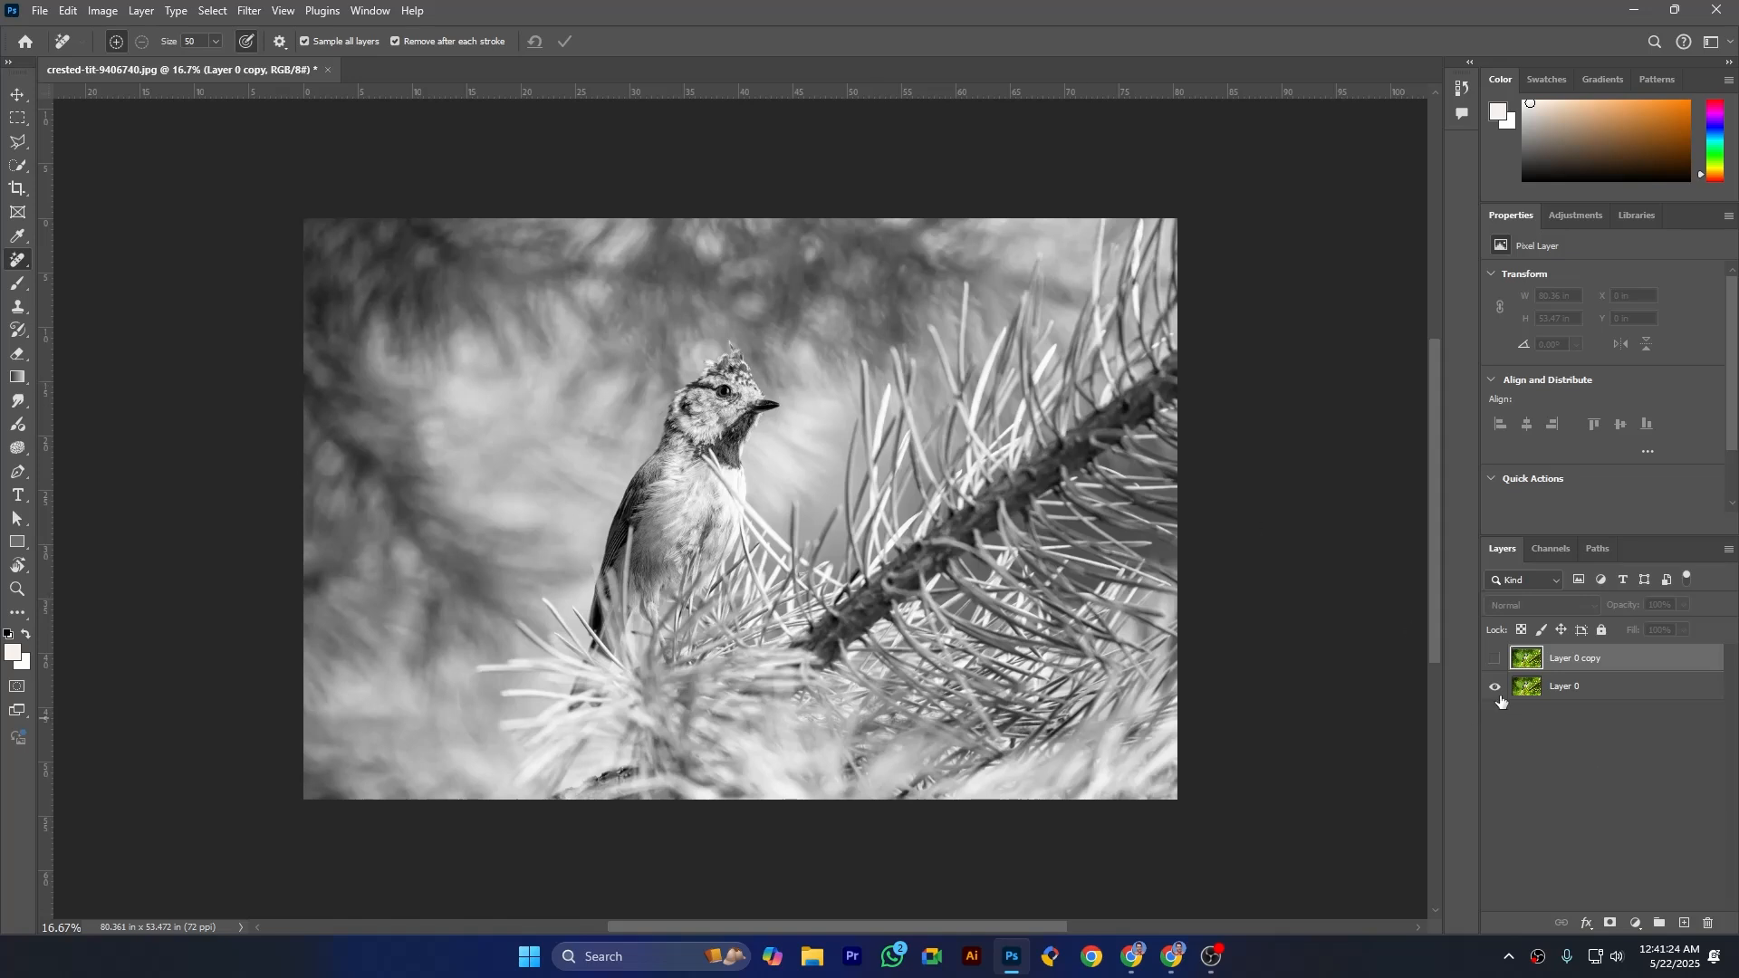
left_click(1495, 660)
left_click(1495, 660)
left_click(1495, 661)
left_click(1495, 660)
left_click(1495, 660)
- Restore the full RGB composite view and return to the layer list
left_click(1547, 549)
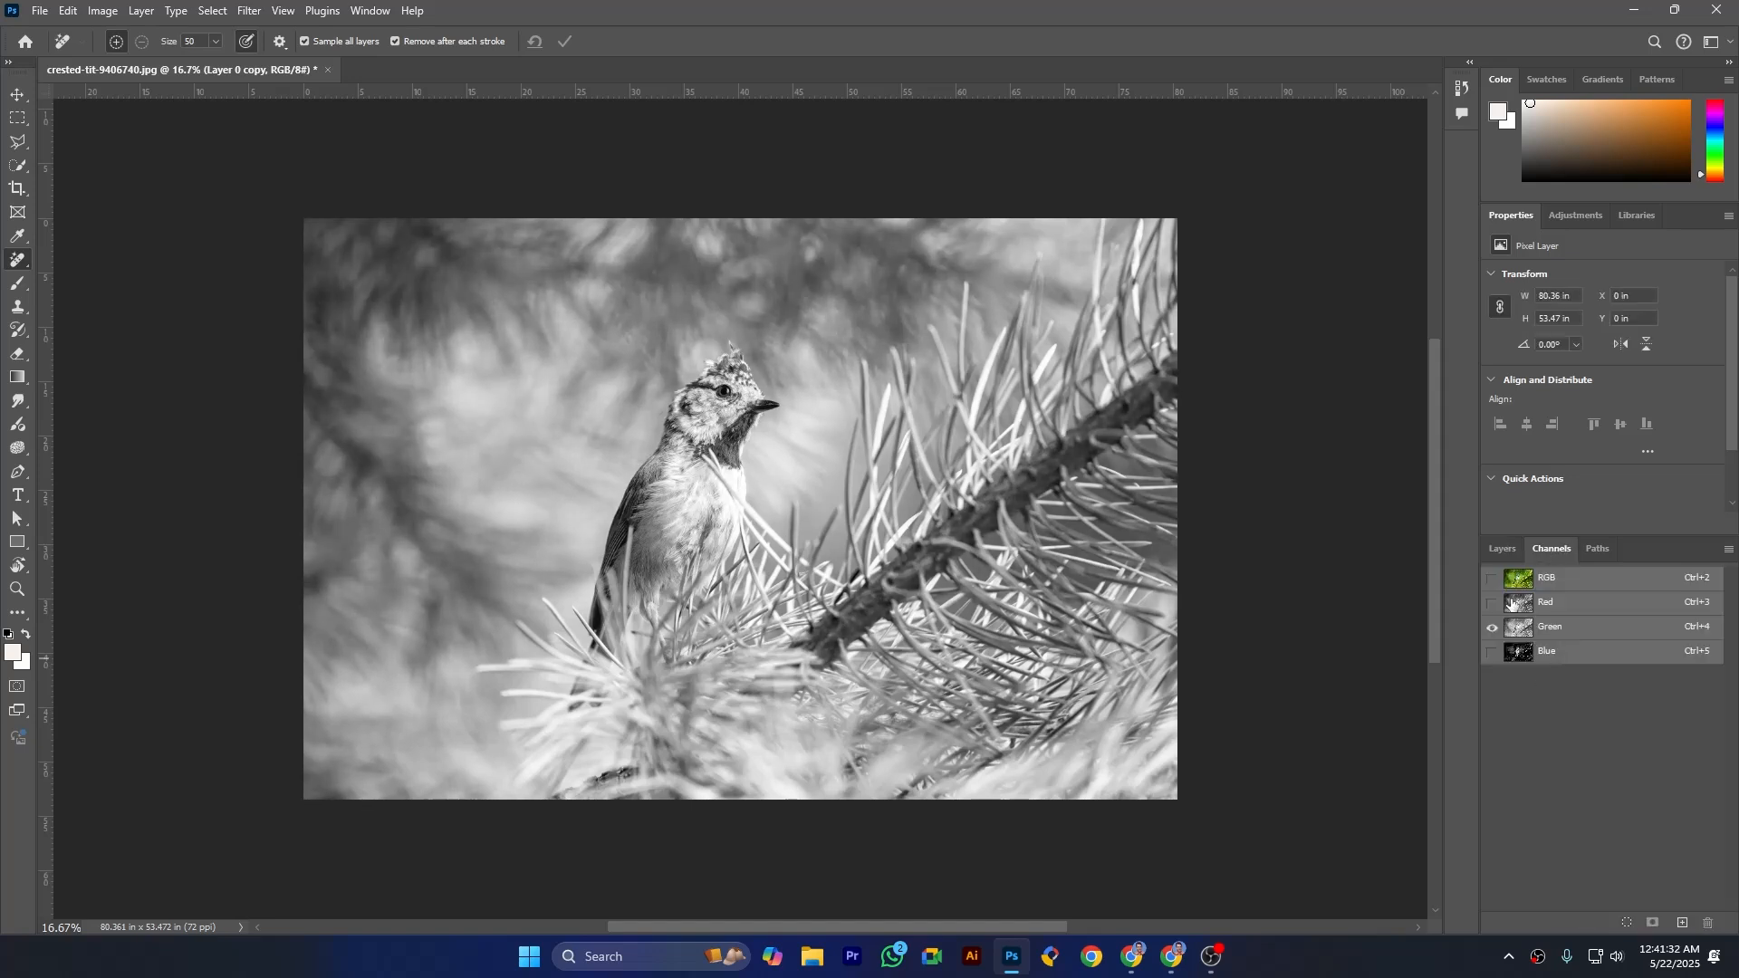
left_click(1492, 579)
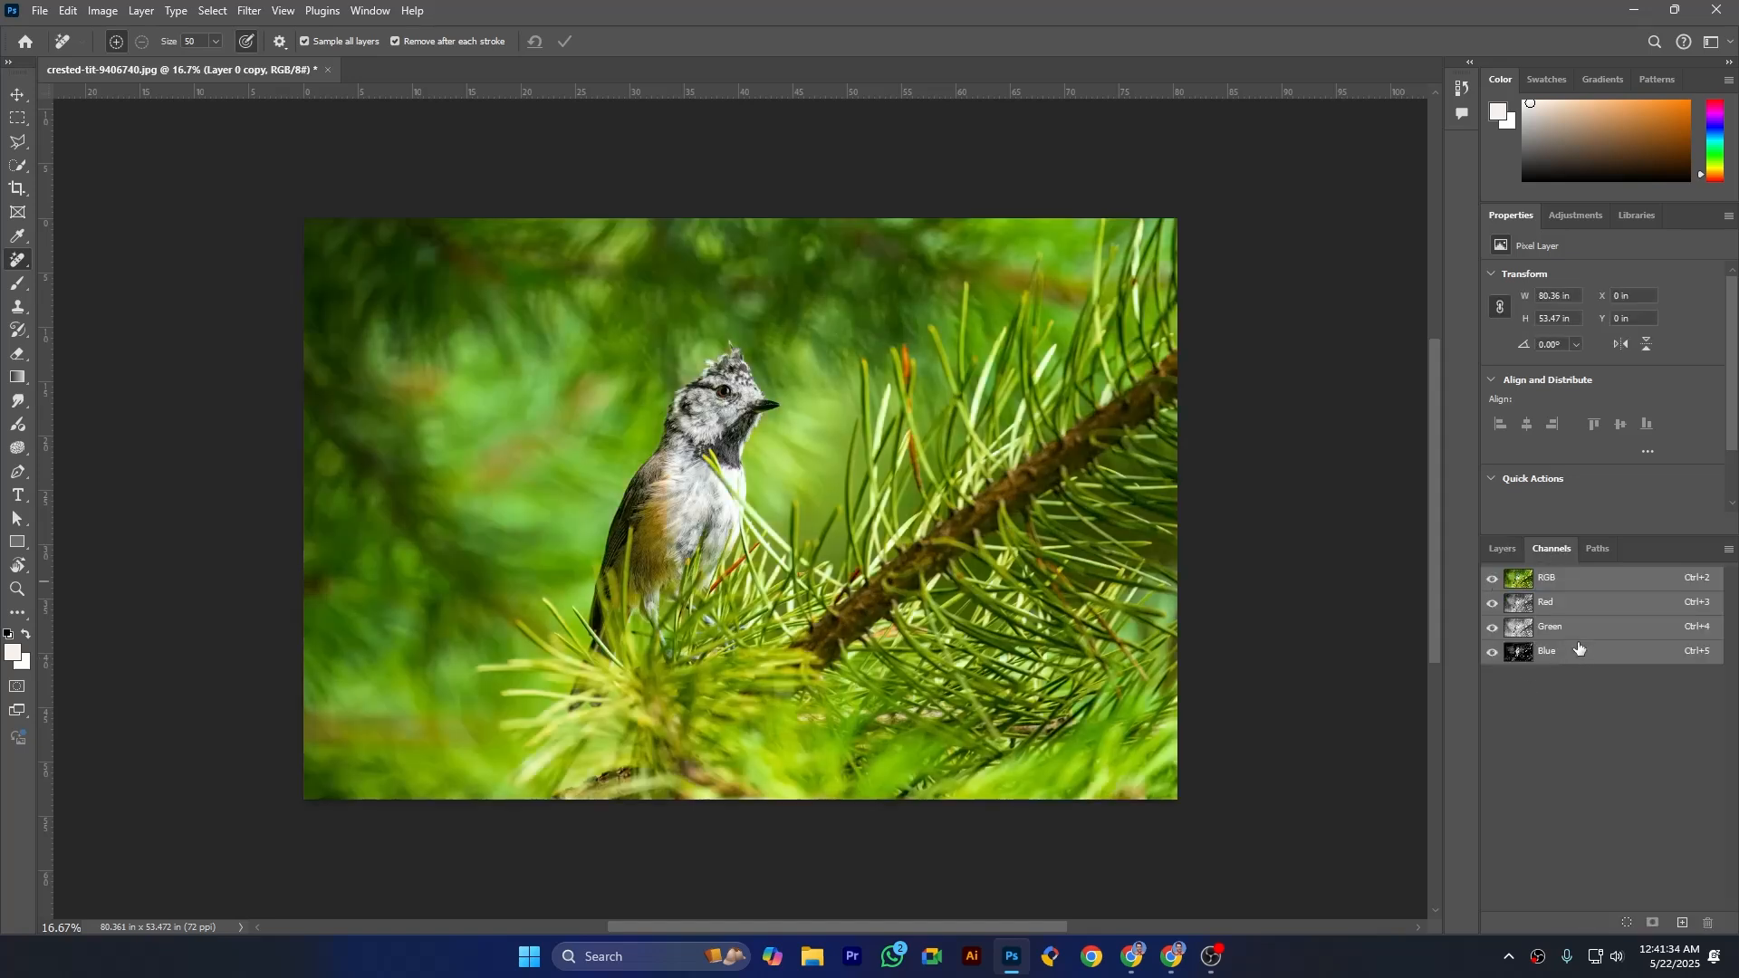
left_click(1501, 547)
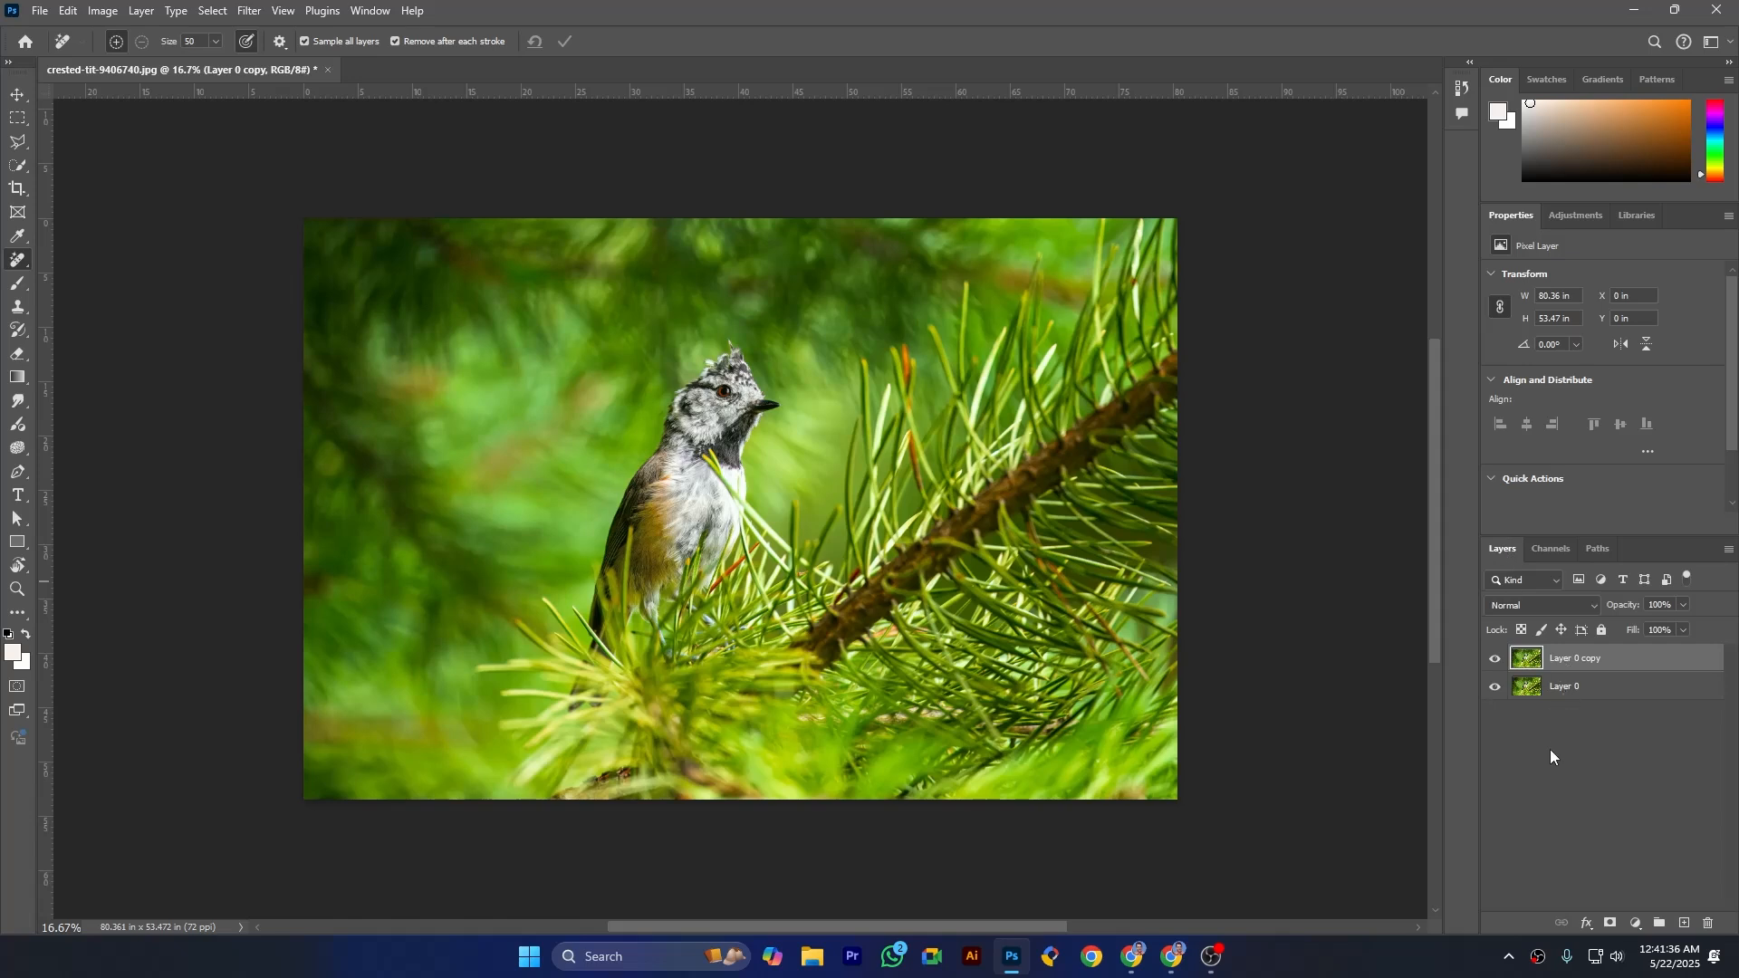